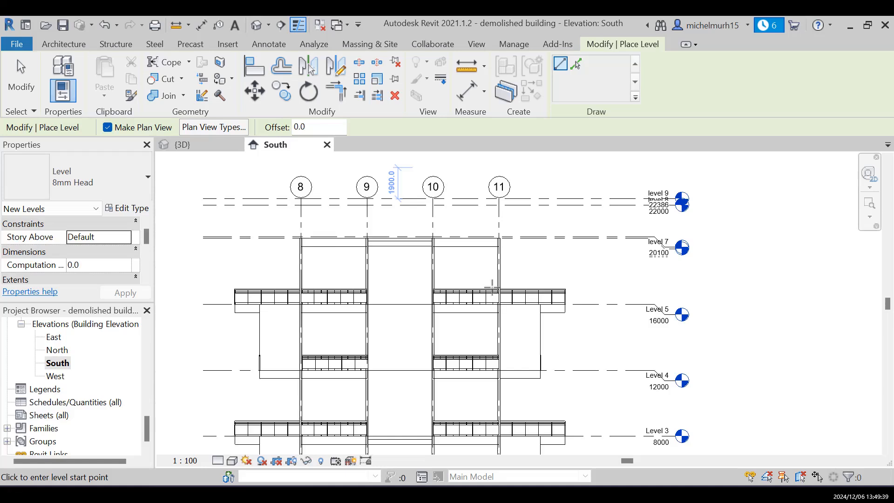
{"action": "left_click", "coordinate": [187, 142]}
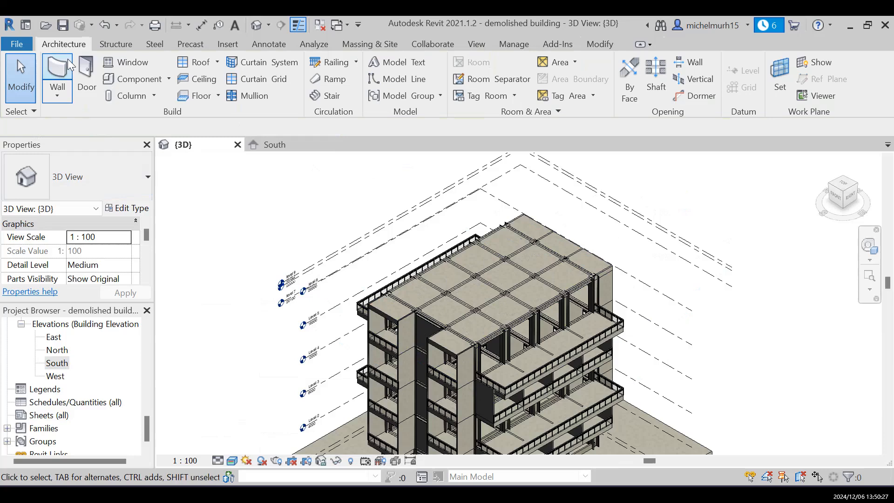
{"action": "left_click", "coordinate": [338, 97]}
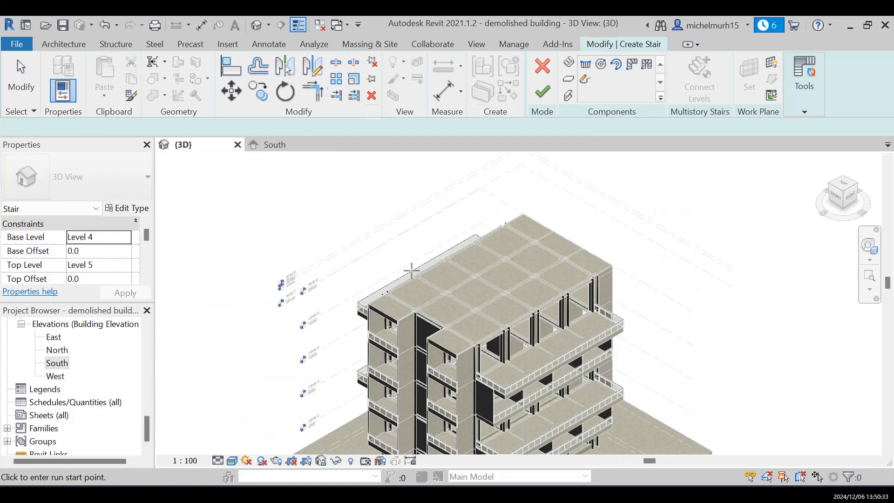
{"action": "left_click", "coordinate": [542, 74]}
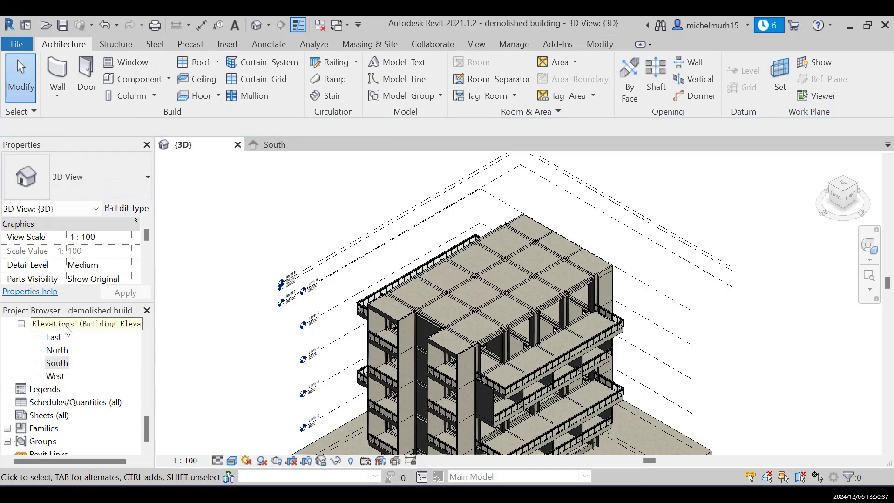
Step: Examine the building's level heights in the South elevation, from the underground level up to level 9
{"action": "scroll", "coordinate": [60, 359], "scroll_direction": "down", "scroll_amount": 1}
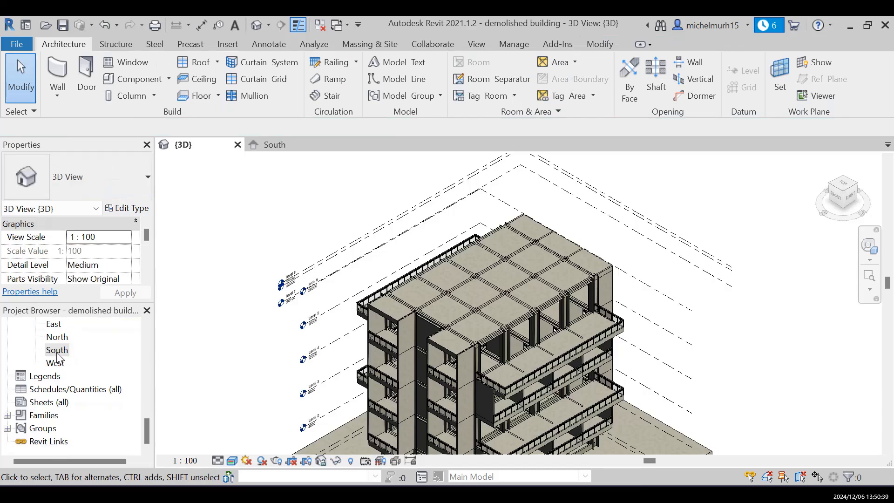
{"action": "scroll", "coordinate": [57, 373], "scroll_direction": "up", "scroll_amount": 1}
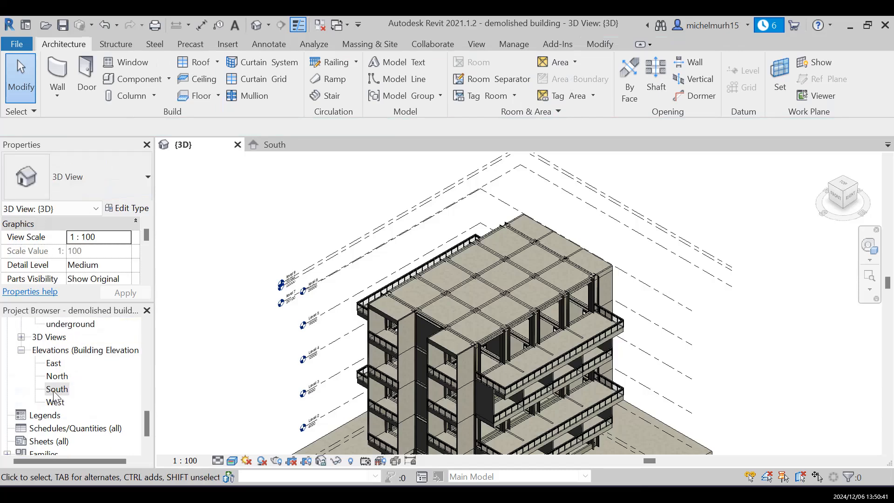
{"action": "left_click", "coordinate": [260, 145]}
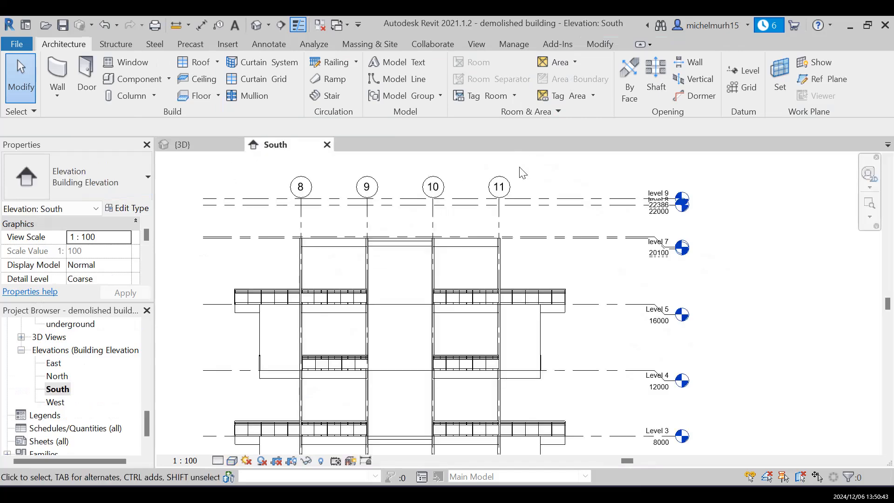
{"action": "scroll", "coordinate": [671, 289], "scroll_direction": "down", "scroll_amount": 4}
{"action": "left_click", "coordinate": [891, 449]}
{"action": "scroll", "coordinate": [666, 372], "scroll_direction": "up", "scroll_amount": 3}
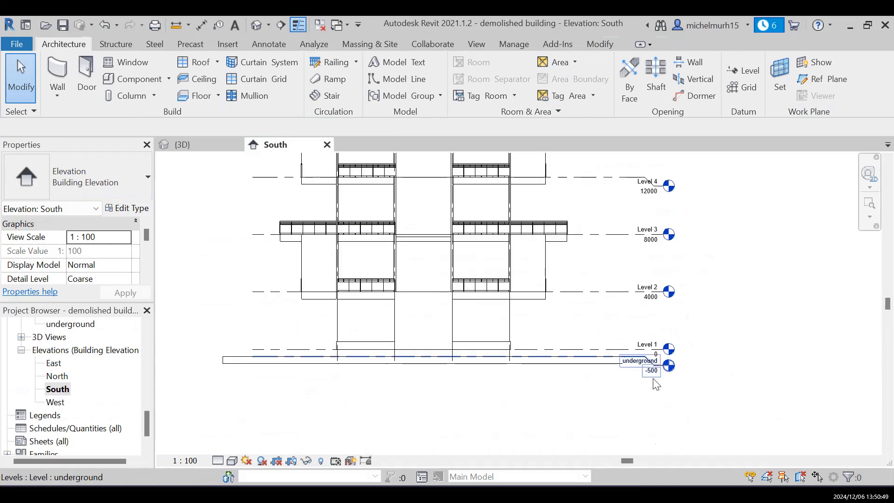
{"action": "scroll", "coordinate": [657, 384], "scroll_direction": "up", "scroll_amount": 2}
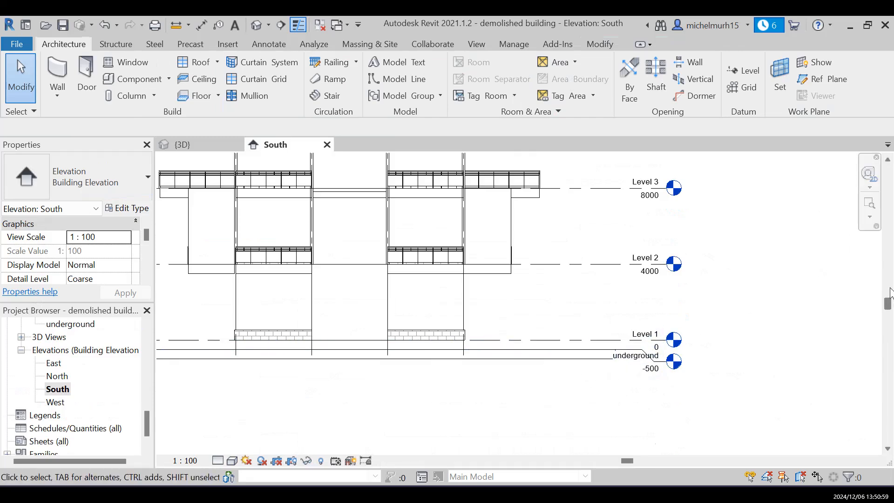
{"action": "left_click_drag", "start_coordinate": [889, 290], "coordinate": [889, 188]}
{"action": "scroll", "coordinate": [734, 295], "scroll_direction": "down", "scroll_amount": 1}
{"action": "scroll", "coordinate": [692, 314], "scroll_direction": "down", "scroll_amount": 3}
{"action": "scroll", "coordinate": [678, 323], "scroll_direction": "up", "scroll_amount": 3}
{"action": "left_click", "coordinate": [889, 449]}
{"action": "left_click", "coordinate": [888, 449]}
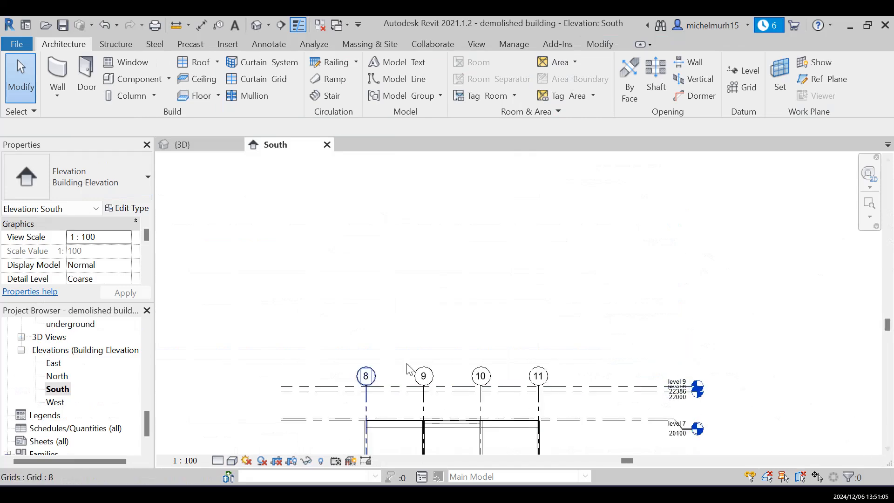
{"action": "left_click", "coordinate": [888, 449]}
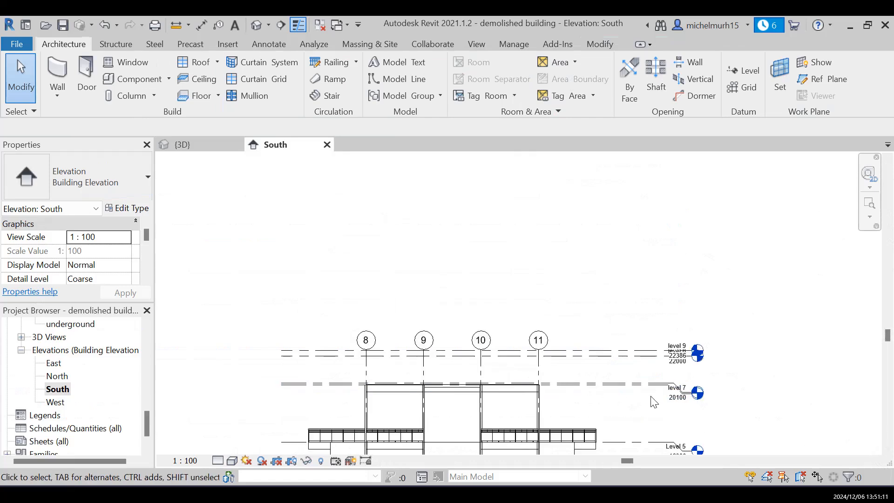
{"action": "scroll", "coordinate": [654, 402], "scroll_direction": "up", "scroll_amount": 2}
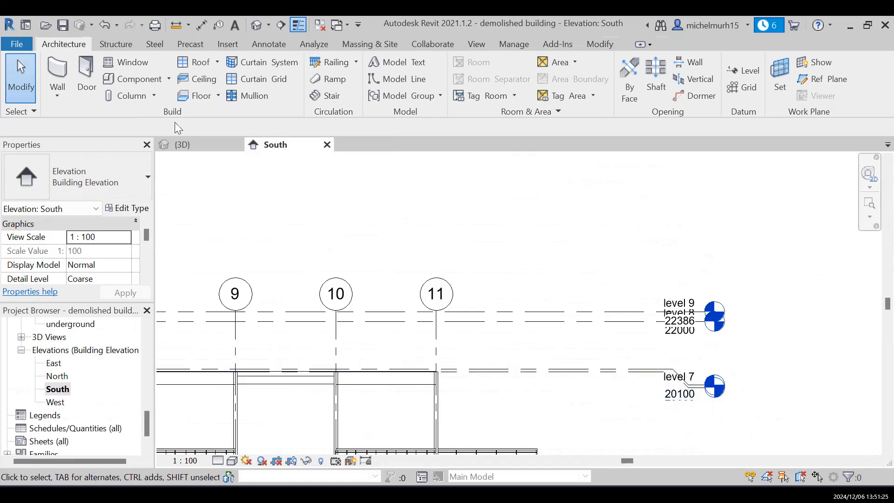
Step: Open the level 6 floor plan
{"action": "scroll", "coordinate": [67, 361], "scroll_direction": "up", "scroll_amount": 6}
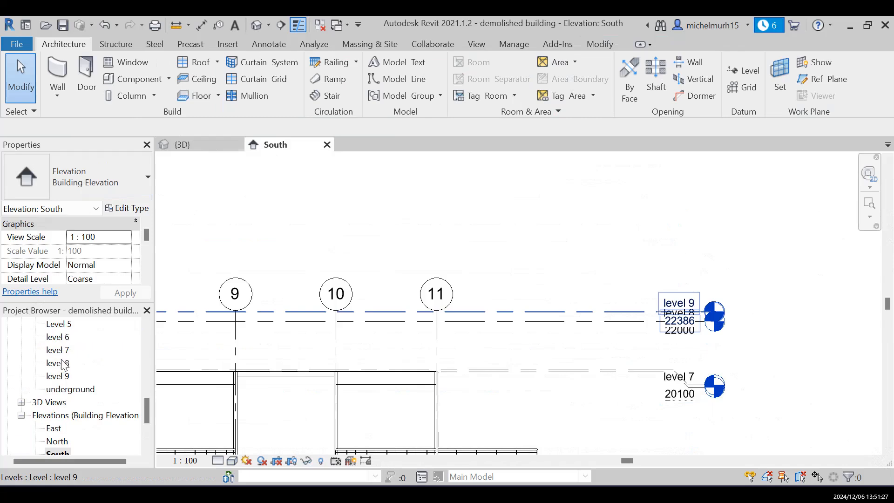
{"action": "scroll", "coordinate": [67, 361], "scroll_direction": "up", "scroll_amount": 5}
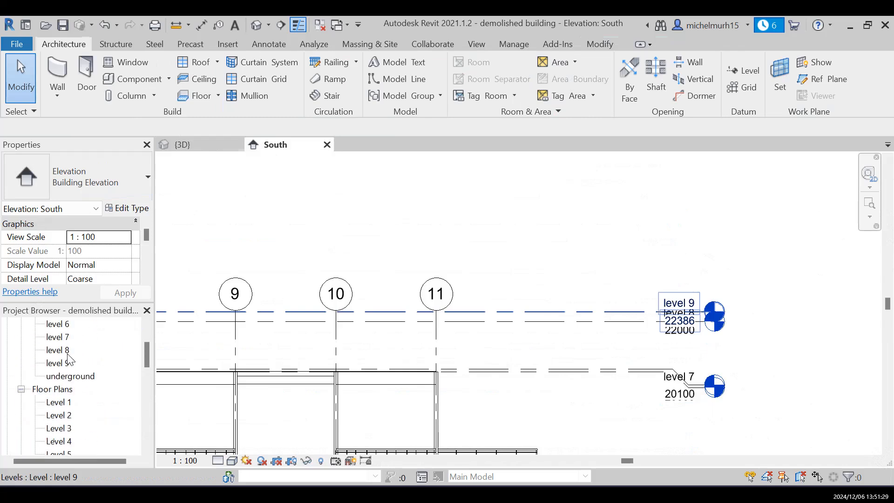
{"action": "scroll", "coordinate": [56, 363], "scroll_direction": "down", "scroll_amount": 2}
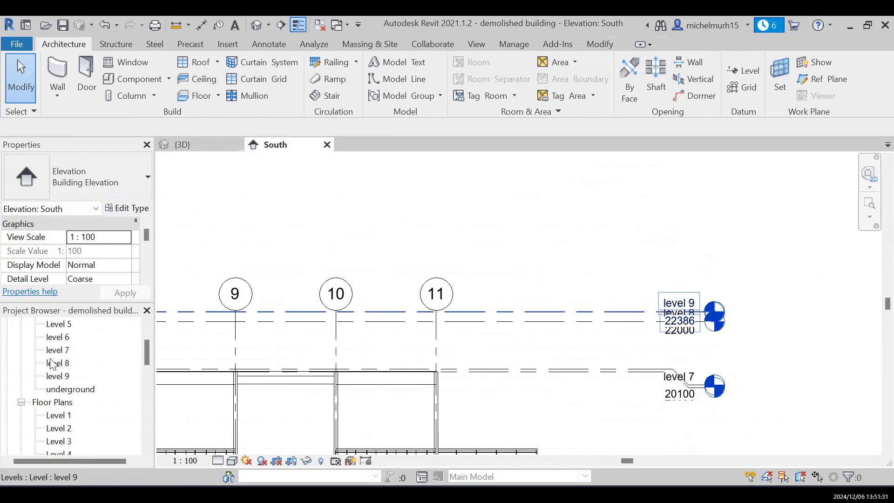
{"action": "scroll", "coordinate": [67, 412], "scroll_direction": "down", "scroll_amount": 3}
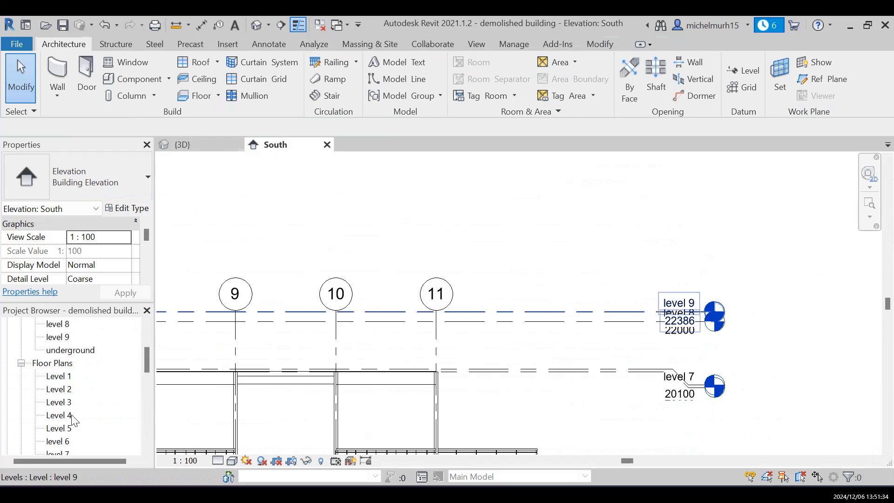
{"action": "left_click", "coordinate": [66, 442]}
{"action": "double_click", "coordinate": [65, 442]}
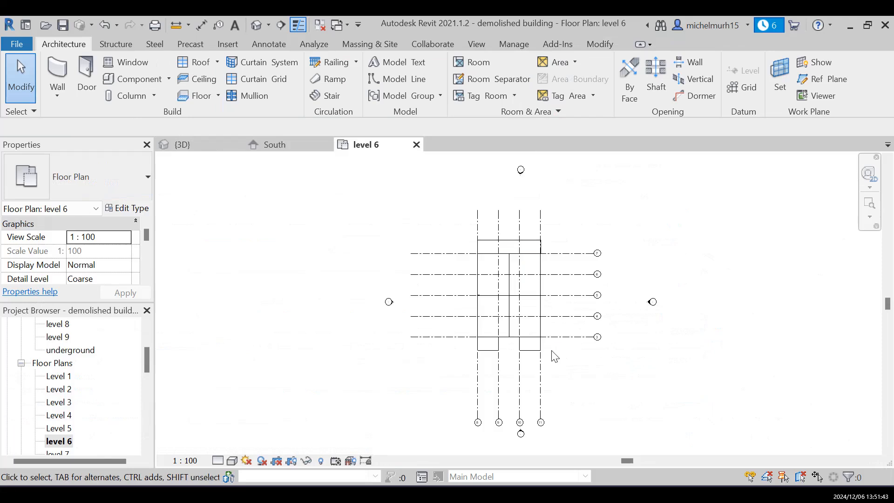
Step: Start a sketched stair run on level 6 and draw a straight riser about 12000 mm long along grid 7, across the floor's full width
{"action": "left_click", "coordinate": [328, 97]}
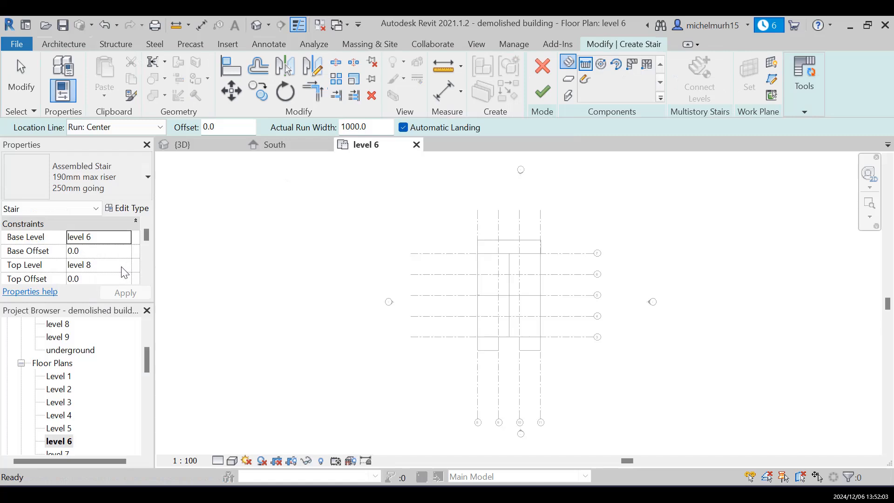
{"action": "left_click", "coordinate": [590, 80]}
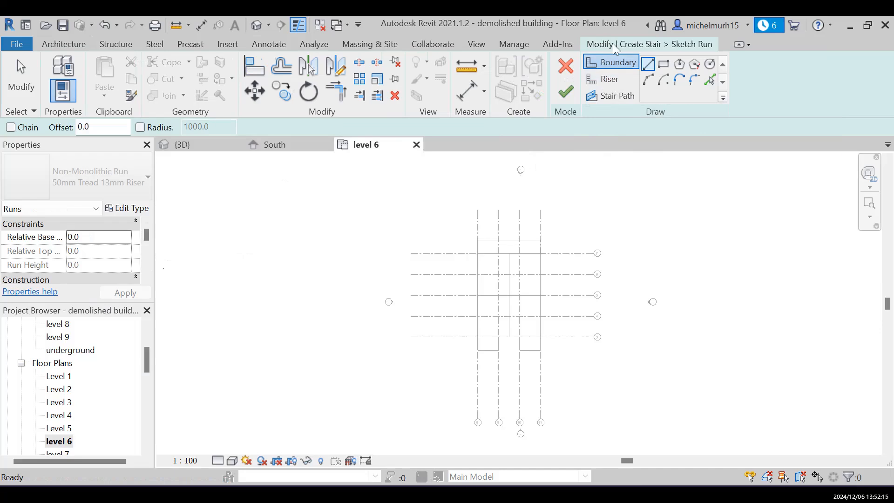
{"action": "left_click", "coordinate": [618, 87]}
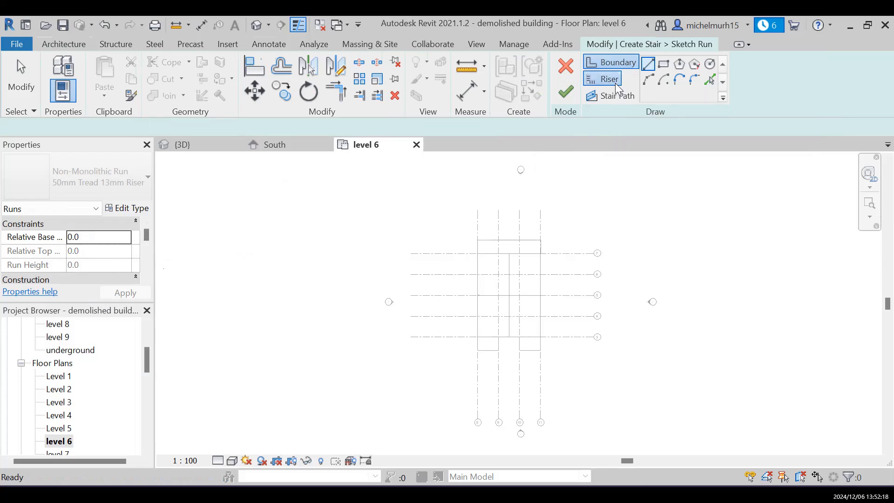
{"action": "left_click", "coordinate": [651, 70]}
{"action": "scroll", "coordinate": [507, 307], "scroll_direction": "up", "scroll_amount": 2}
{"action": "scroll", "coordinate": [507, 307], "scroll_direction": "up", "scroll_amount": 1}
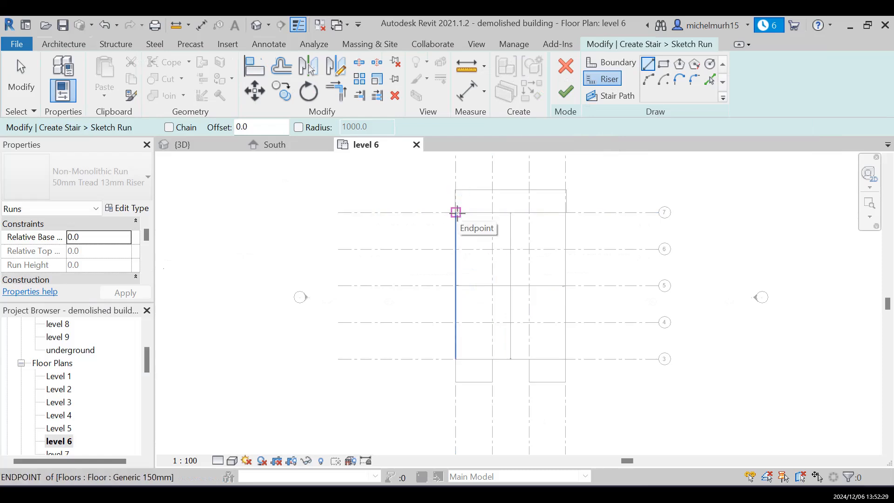
{"action": "scroll", "coordinate": [456, 213], "scroll_direction": "up", "scroll_amount": 2}
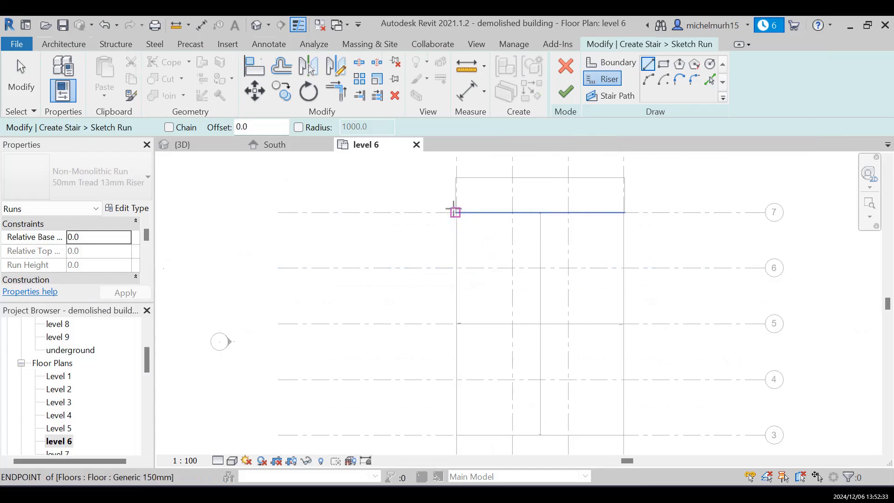
{"action": "left_click", "coordinate": [456, 212]}
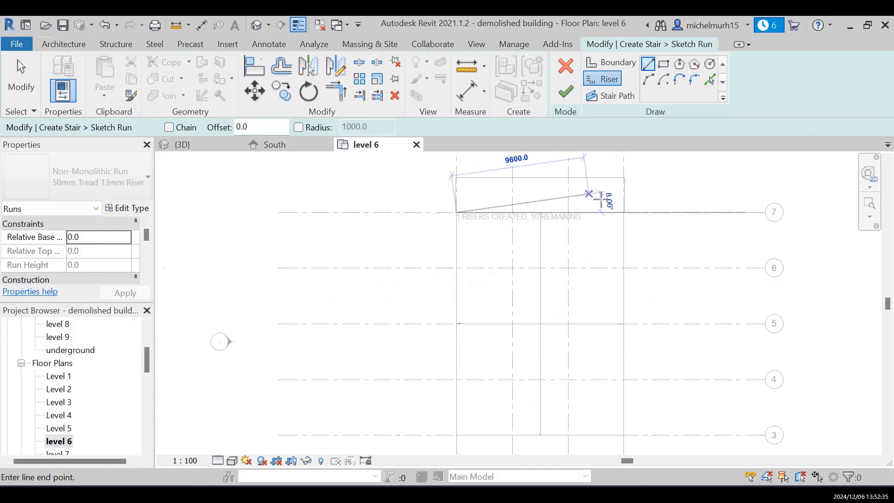
{"action": "left_click", "coordinate": [624, 212]}
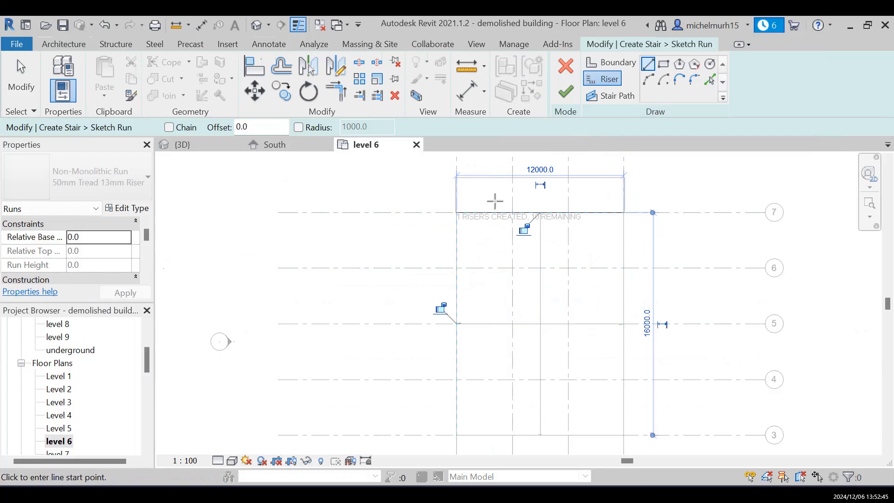
Step: Draw two more full-width risers parallel to the grid 7 riser, stepping toward grid 6 at about 900 mm spacing
{"action": "left_click", "coordinate": [889, 161]}
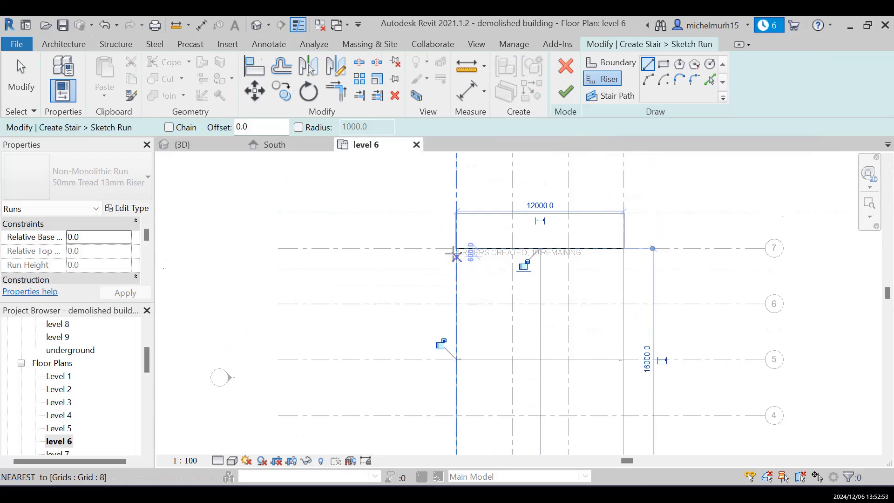
{"action": "scroll", "coordinate": [455, 254], "scroll_direction": "up", "scroll_amount": 2}
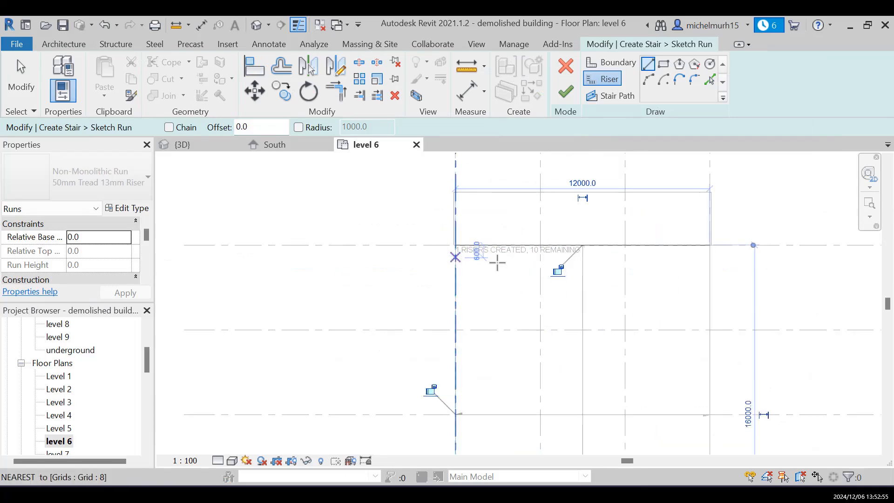
{"action": "left_click", "coordinate": [456, 263]}
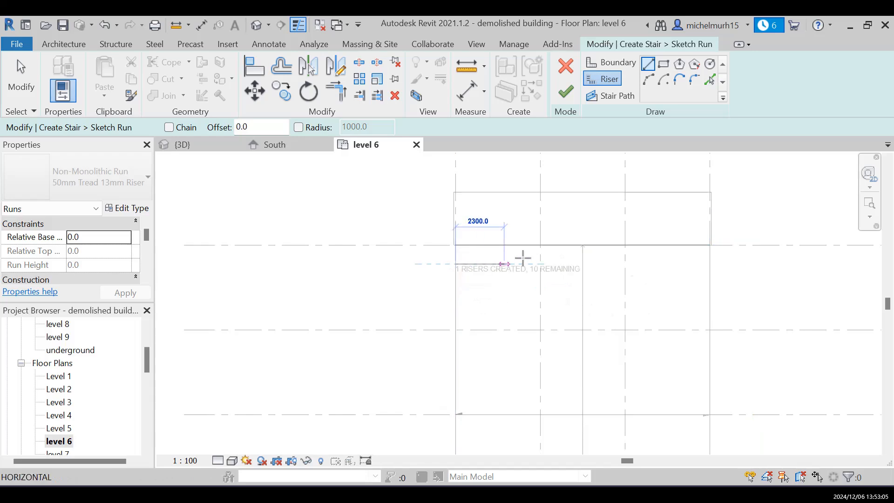
{"action": "left_click", "coordinate": [709, 264]}
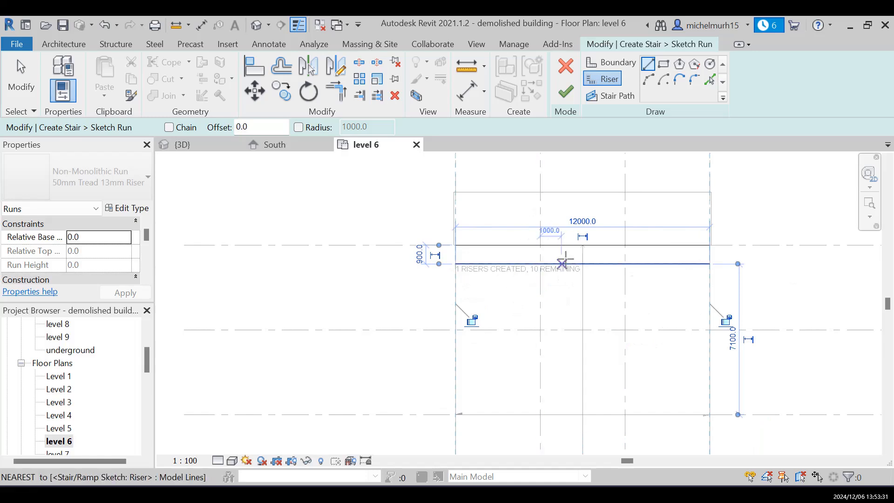
{"action": "left_click", "coordinate": [649, 65]}
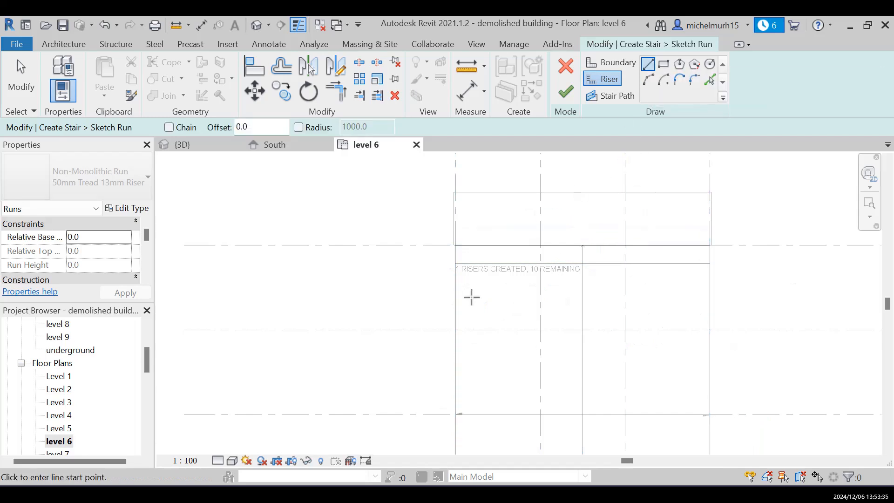
{"action": "left_click", "coordinate": [455, 264]}
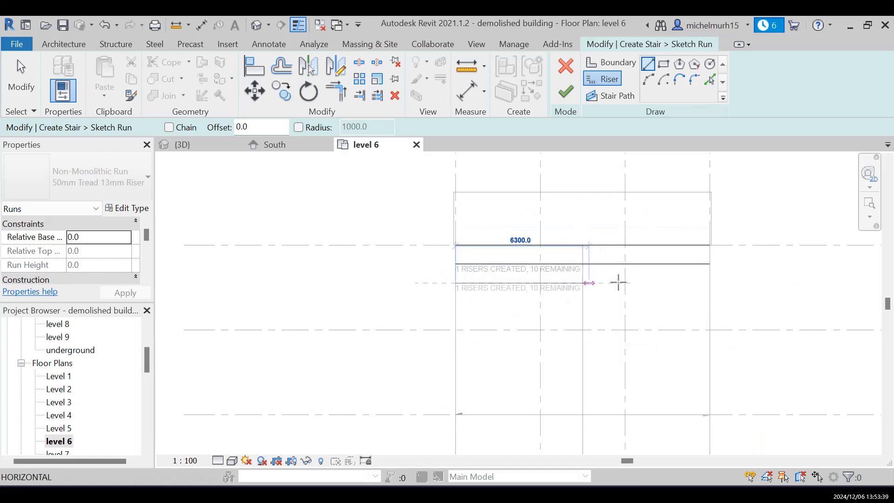
{"action": "left_click", "coordinate": [706, 283]}
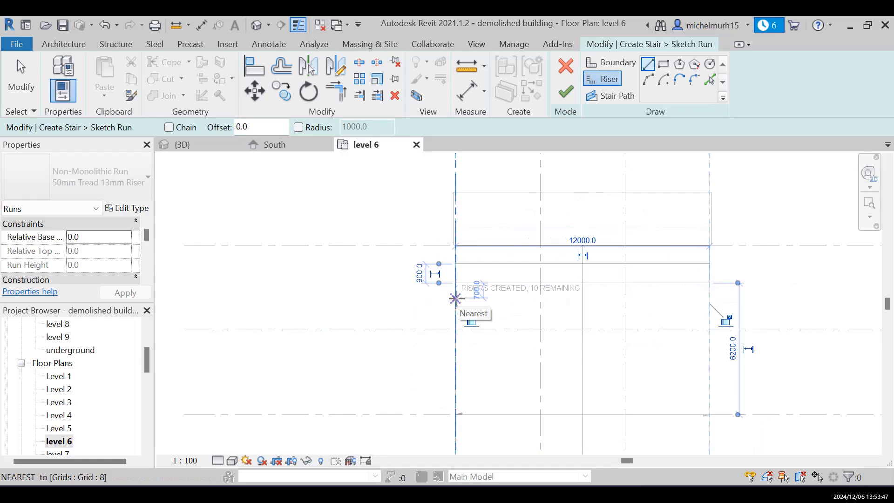
Step: Draw a fourth full-width riser about 700 mm beyond the third one, toward grid 6
{"action": "left_click", "coordinate": [456, 298]}
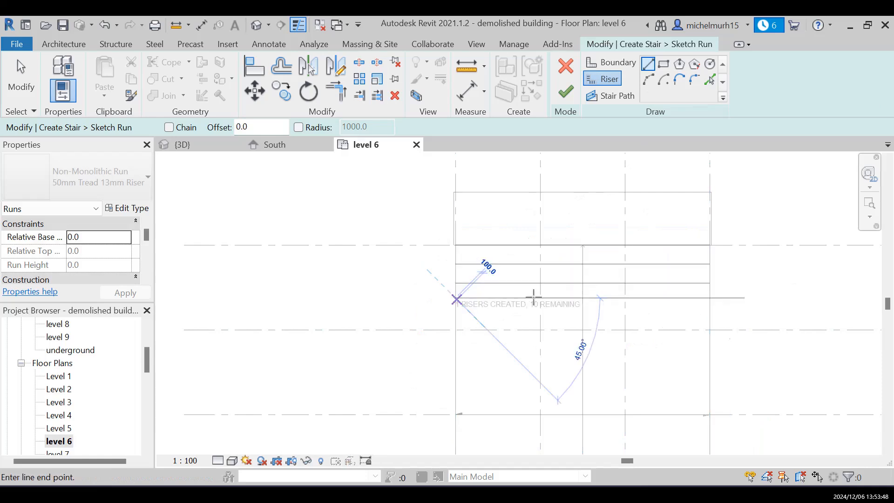
{"action": "left_click", "coordinate": [710, 298]}
{"action": "key", "text": "Escape"}
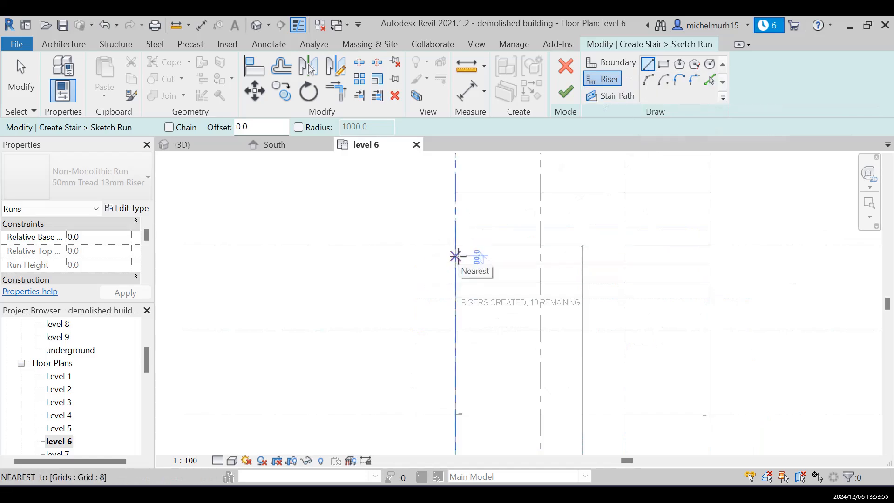
Step: Draw three more full-width risers parallel to grid 7, about 500 mm, 1500 mm and 3500 mm from it toward grid 6
{"action": "left_click", "coordinate": [455, 256]}
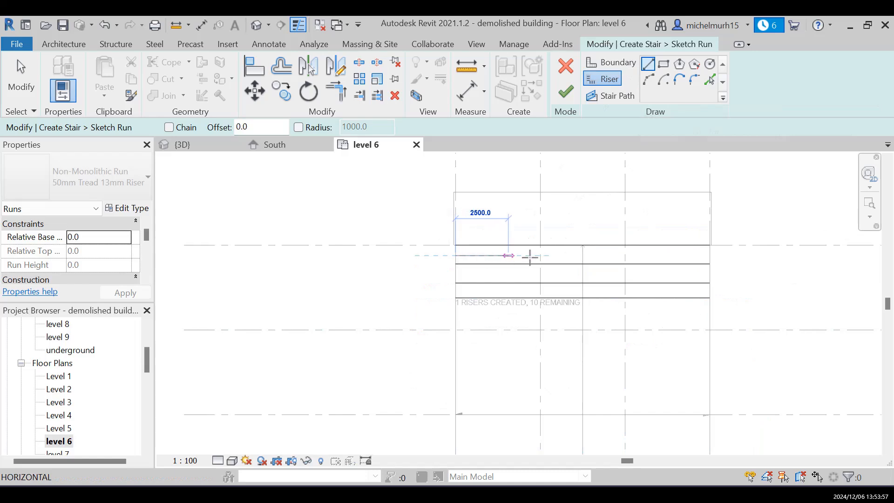
{"action": "left_click", "coordinate": [709, 256]}
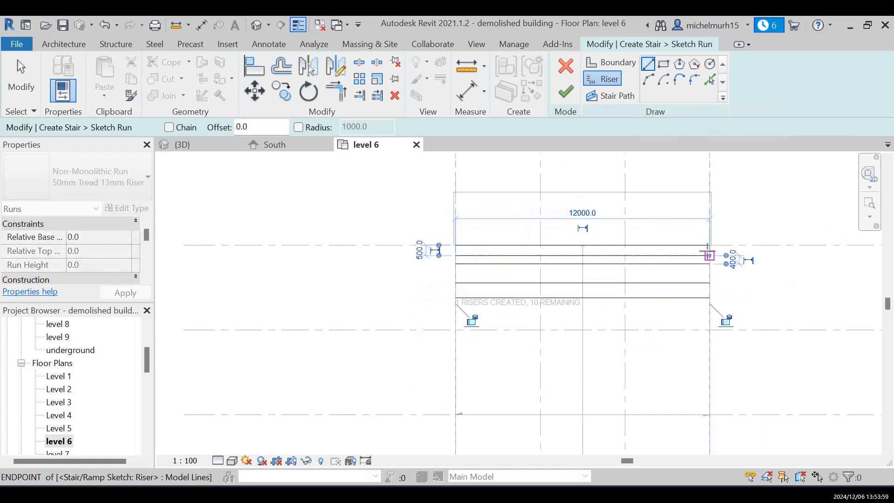
{"action": "left_click", "coordinate": [455, 276]}
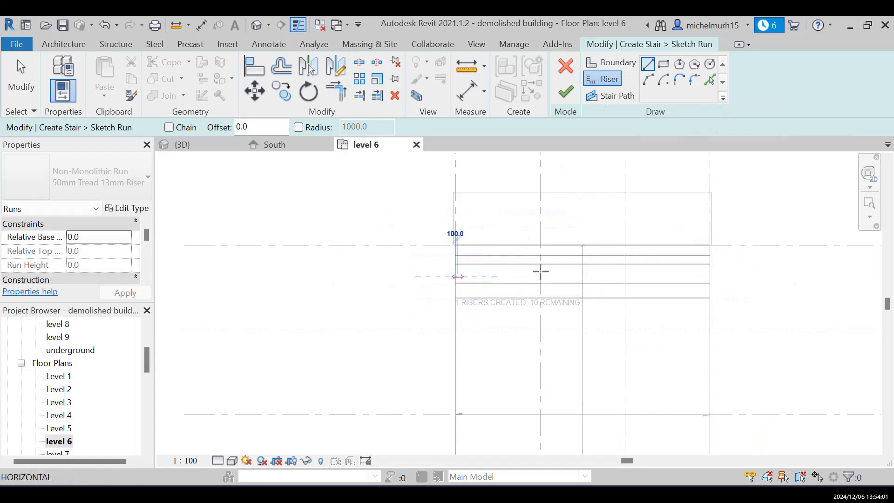
{"action": "left_click", "coordinate": [709, 275]}
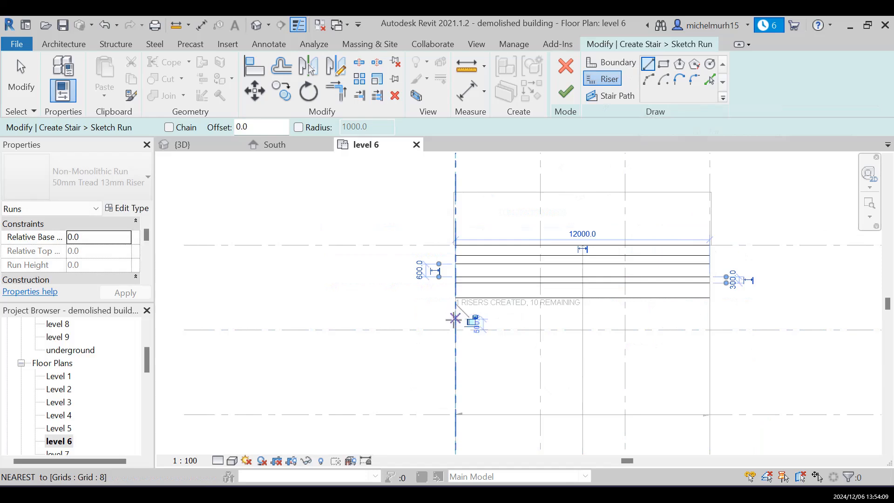
{"action": "left_click", "coordinate": [455, 320]}
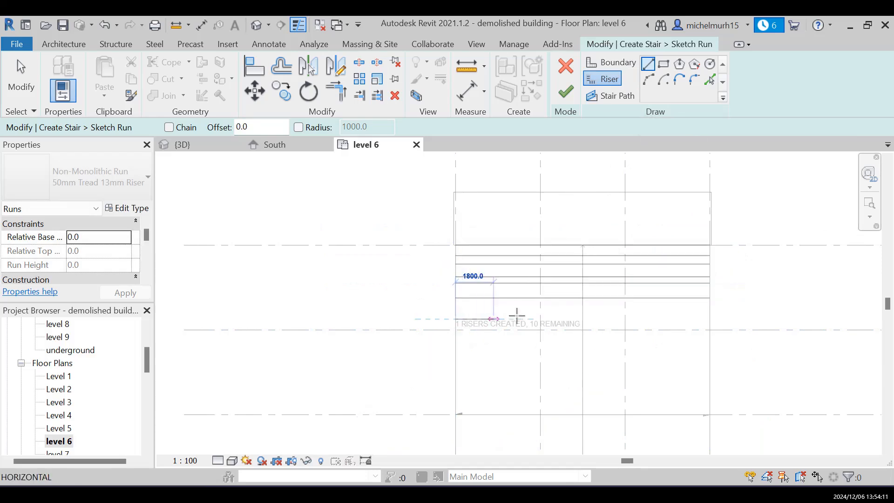
{"action": "left_click", "coordinate": [709, 319]}
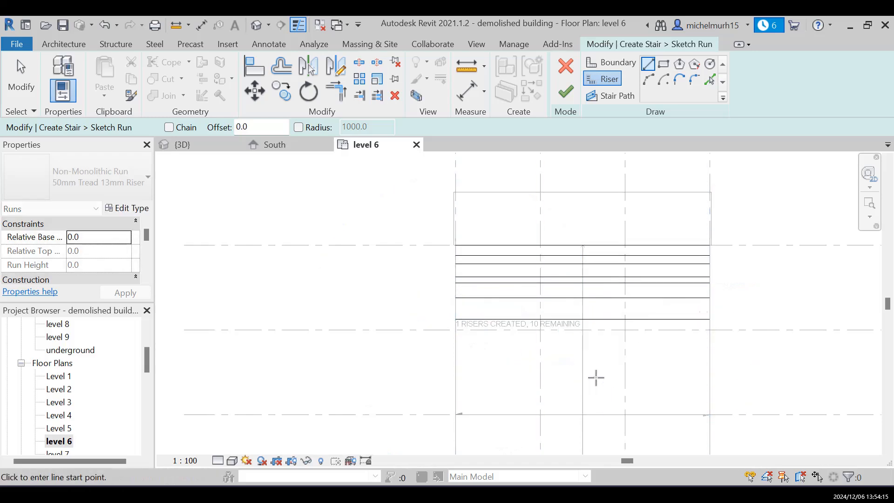
Step: Draw two straight run boundaries joining the riser ends on both sides, from the grid 7 riser to the last riser
{"action": "left_click", "coordinate": [607, 62]}
{"action": "left_click", "coordinate": [455, 245]}
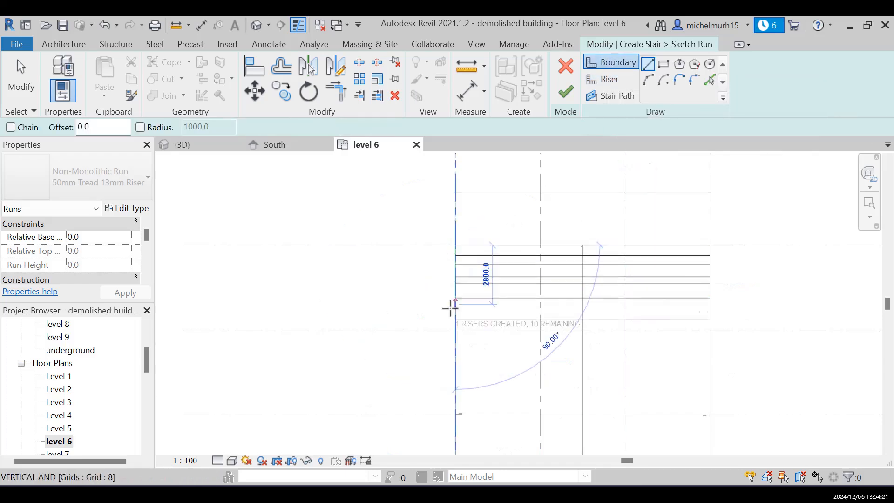
{"action": "left_click", "coordinate": [455, 319]}
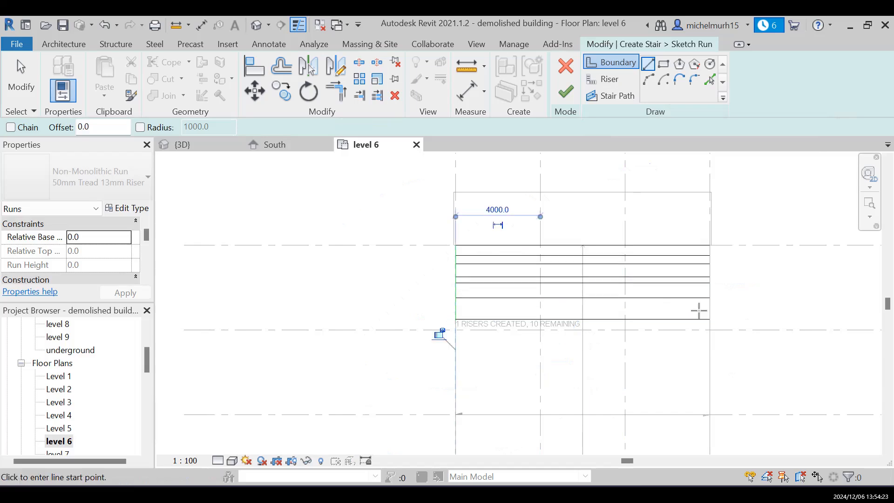
{"action": "left_click", "coordinate": [710, 245]}
{"action": "left_click", "coordinate": [710, 319]}
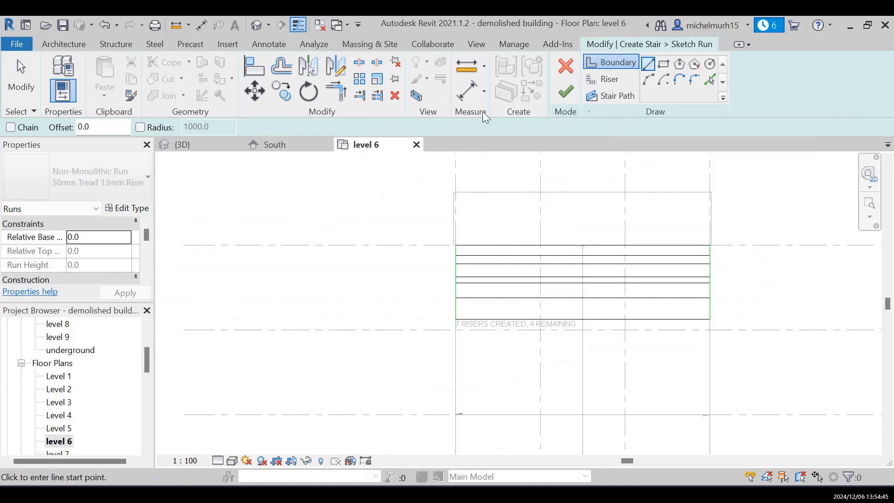
Step: Finish the run sketch and the stair, and check the stair on the roof in the 3D view
{"action": "left_click", "coordinate": [569, 94]}
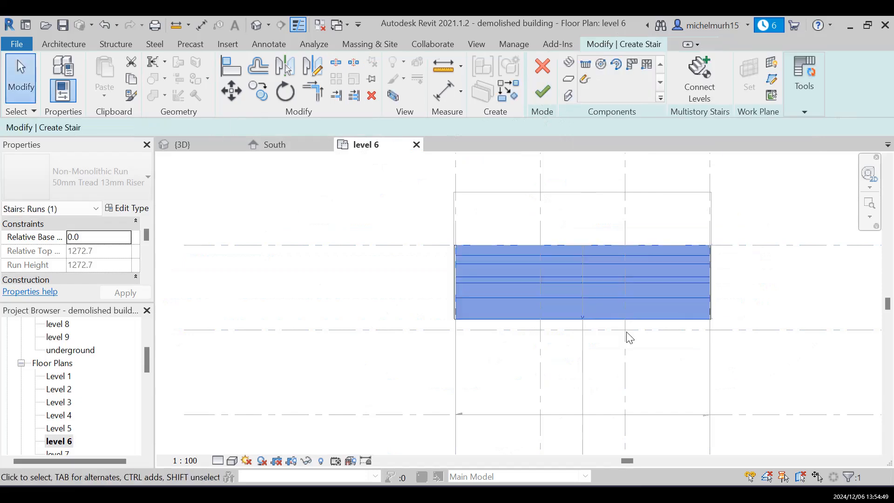
{"action": "left_click", "coordinate": [547, 93]}
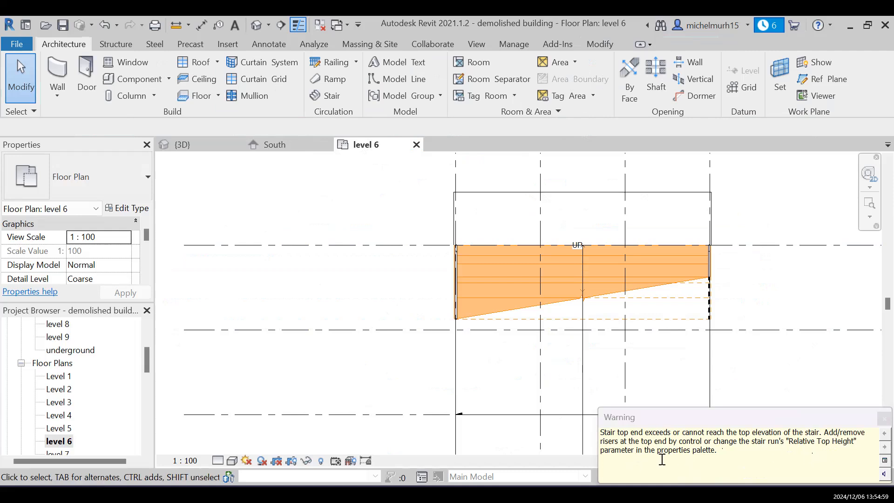
{"action": "left_click", "coordinate": [199, 148]}
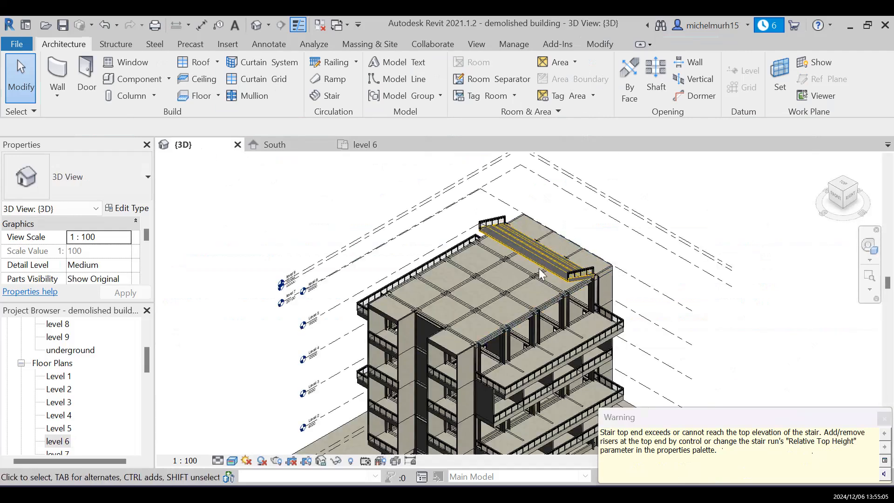
{"action": "left_click", "coordinate": [745, 198]}
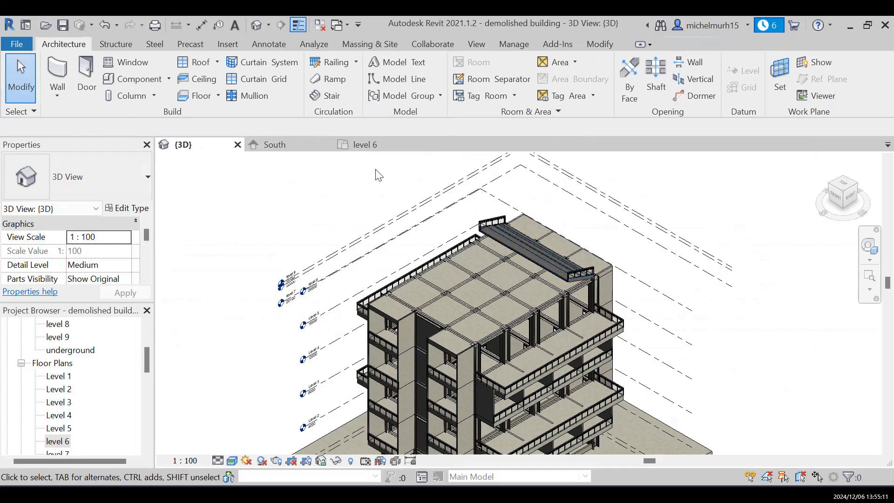
Step: Rotate the stair 180° about its centre in the level 6 floor plan
{"action": "left_click", "coordinate": [366, 146]}
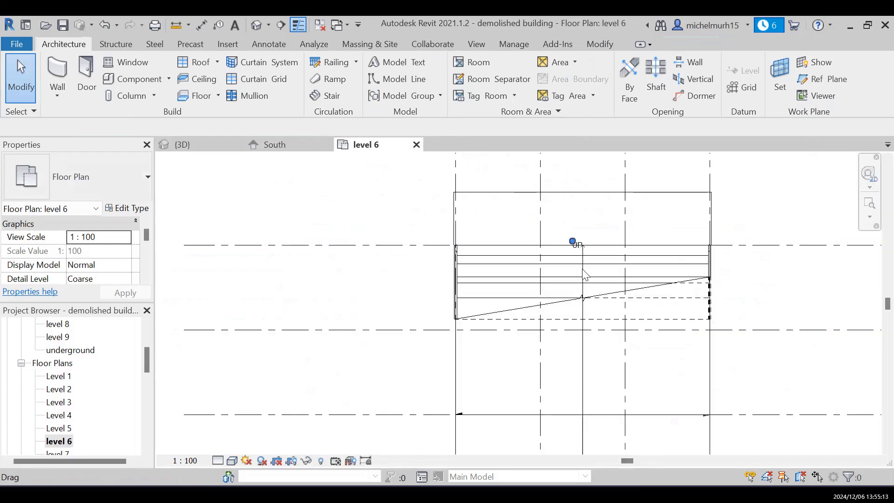
{"action": "left_click", "coordinate": [536, 305]}
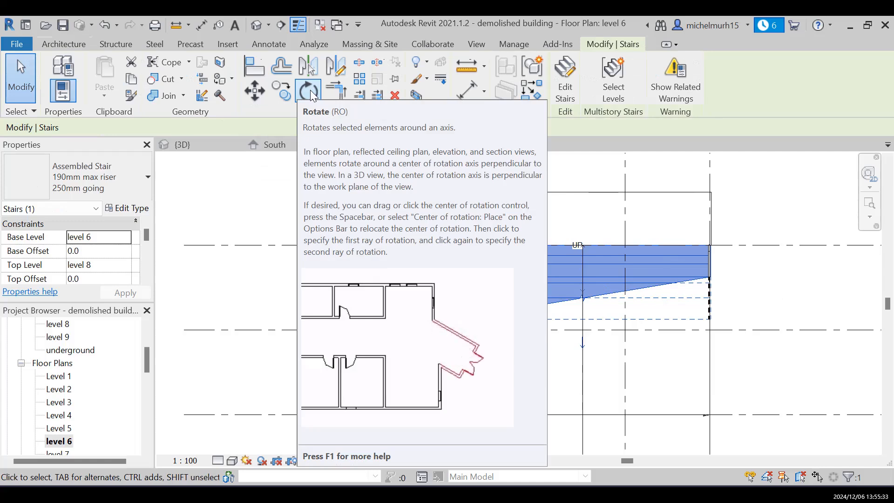
{"action": "left_click", "coordinate": [308, 92]}
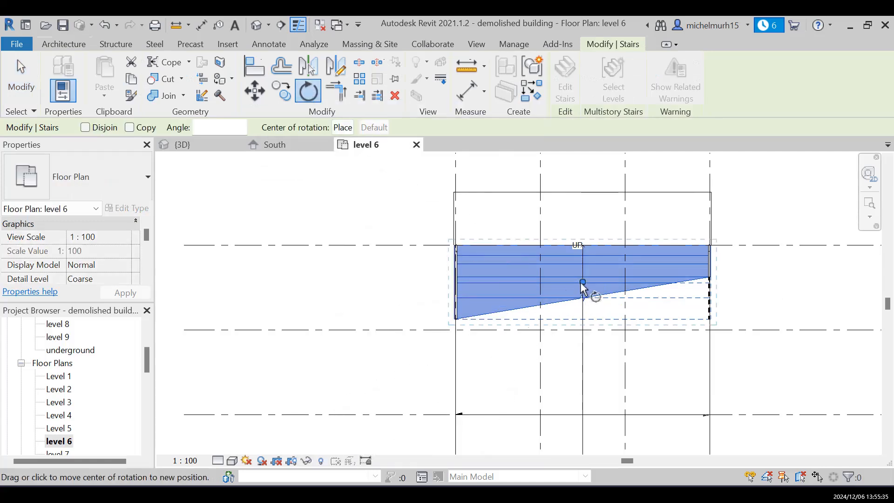
{"action": "left_click", "coordinate": [583, 358]}
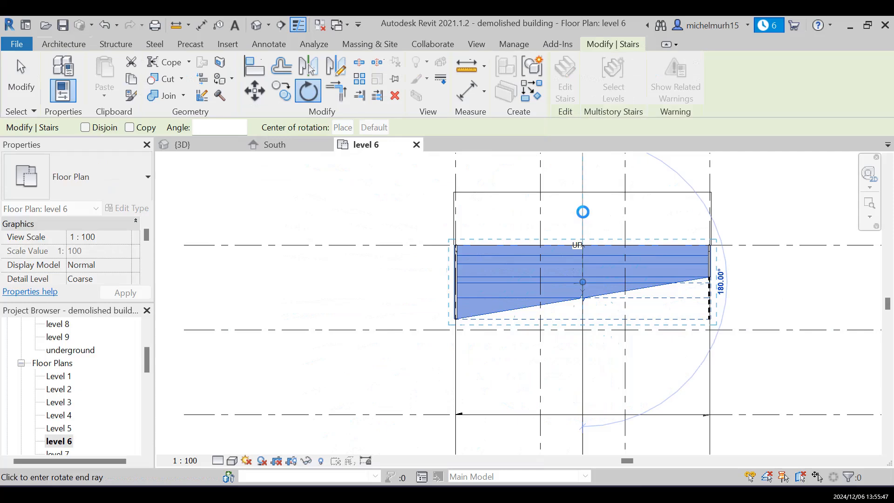
{"action": "left_click", "coordinate": [583, 212]}
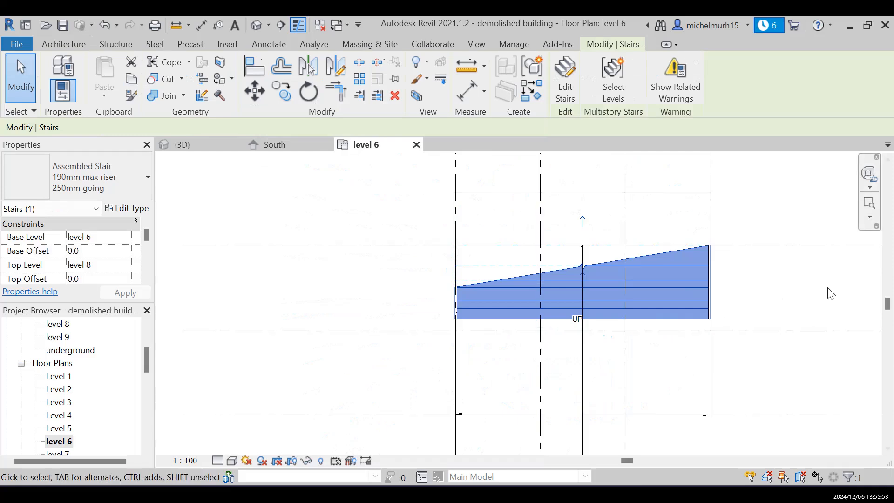
{"action": "left_click", "coordinate": [769, 300]}
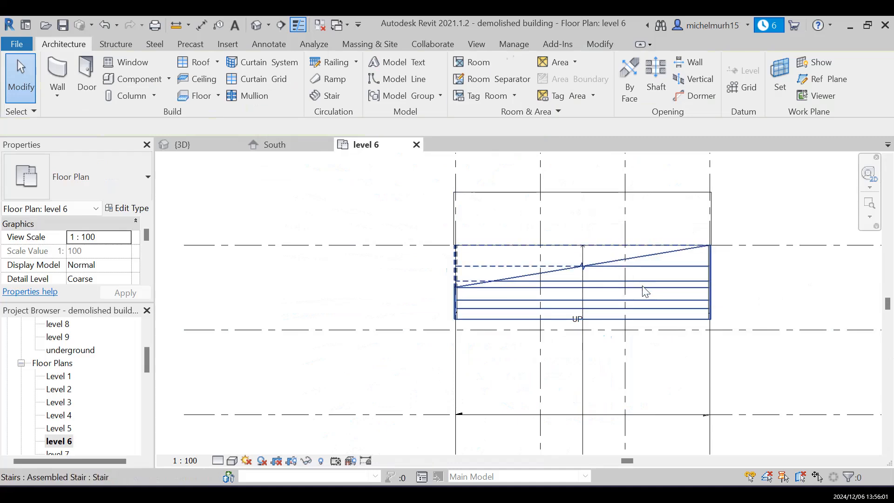
Step: Move the stair about 2300 mm perpendicular to grid 7, across it toward the floor's outer edge
{"action": "left_click", "coordinate": [622, 282]}
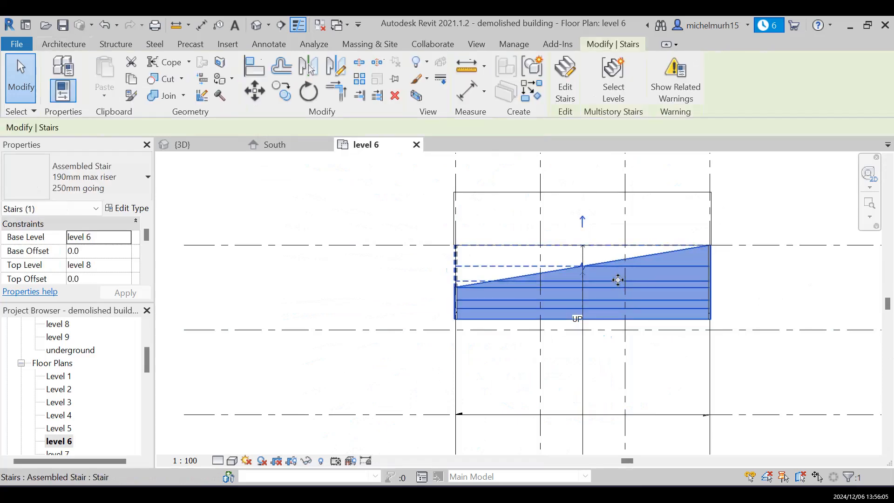
{"action": "left_click", "coordinate": [259, 91]}
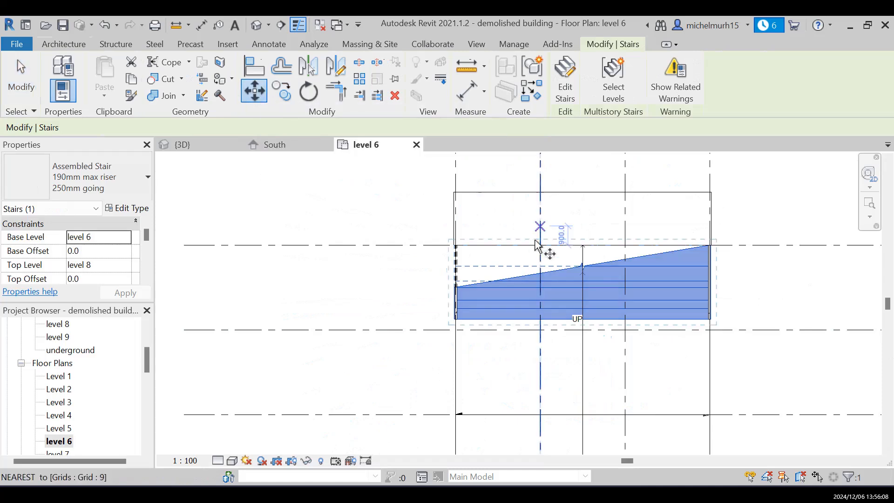
{"action": "left_click", "coordinate": [583, 292]}
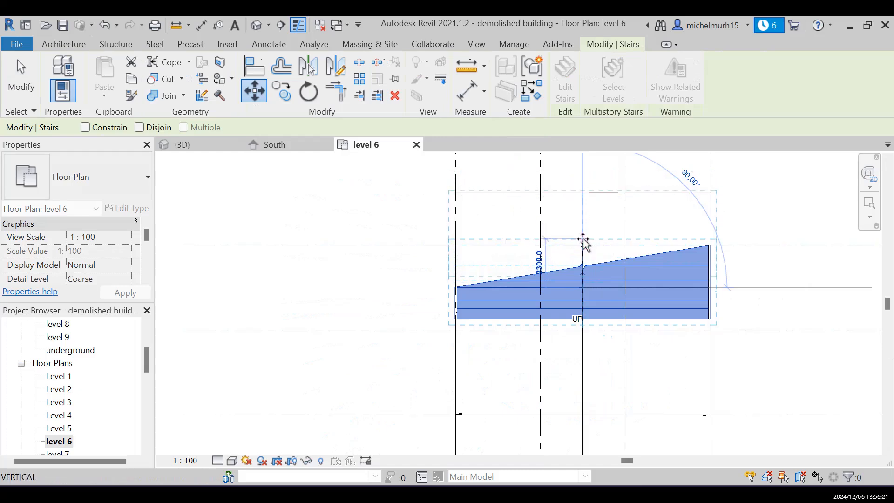
{"action": "left_click", "coordinate": [583, 242]}
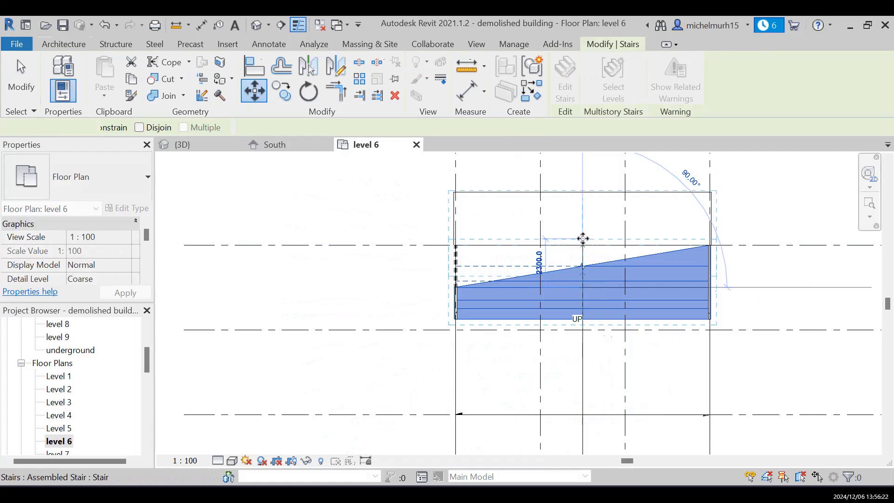
{"action": "left_click", "coordinate": [738, 224]}
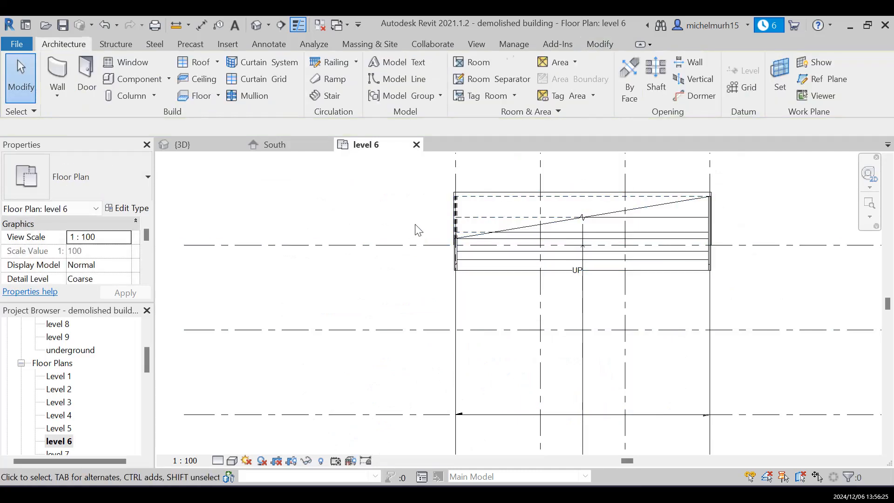
Step: Examine the position of the moved stair on the roof floor up close in the 3D view
{"action": "left_click", "coordinate": [182, 146]}
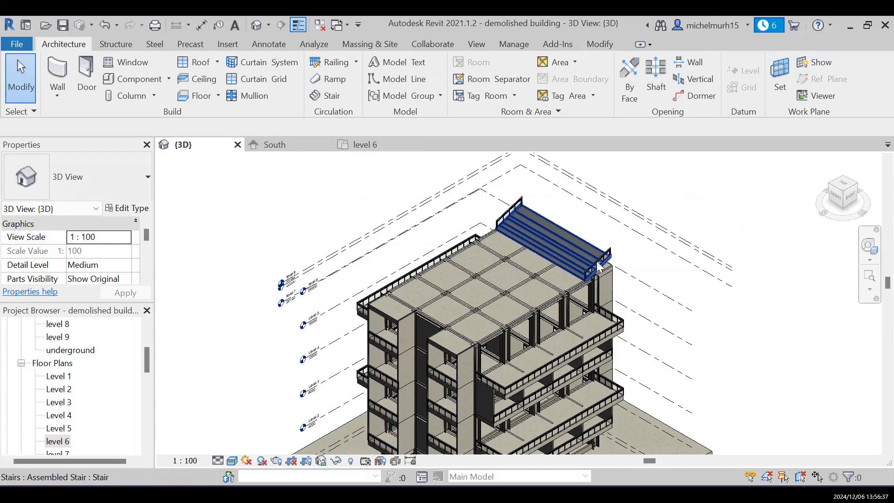
{"action": "scroll", "coordinate": [665, 298], "scroll_direction": "up", "scroll_amount": 5}
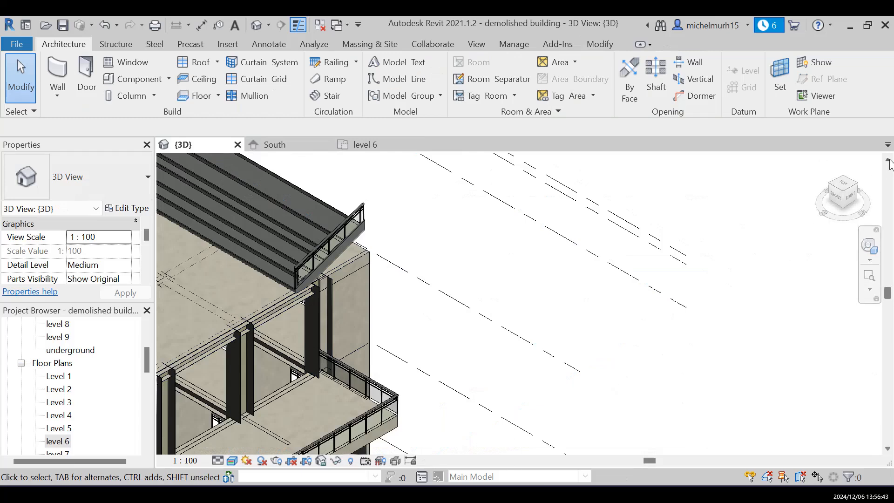
{"action": "left_click", "coordinate": [889, 160]}
{"action": "left_click", "coordinate": [888, 161]}
{"action": "left_click", "coordinate": [888, 160]}
{"action": "left_click", "coordinate": [888, 160]}
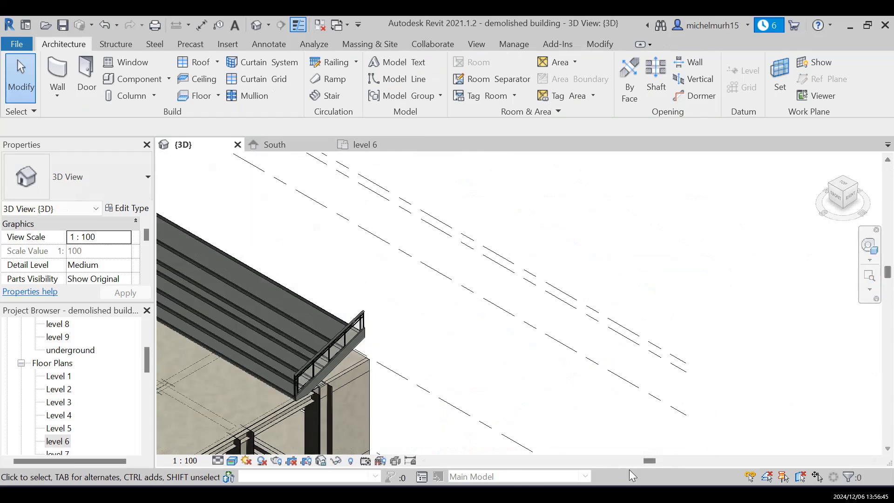
{"action": "left_click", "coordinate": [425, 462]}
{"action": "left_click", "coordinate": [425, 461]}
{"action": "left_click", "coordinate": [424, 461]}
{"action": "left_click", "coordinate": [425, 461]}
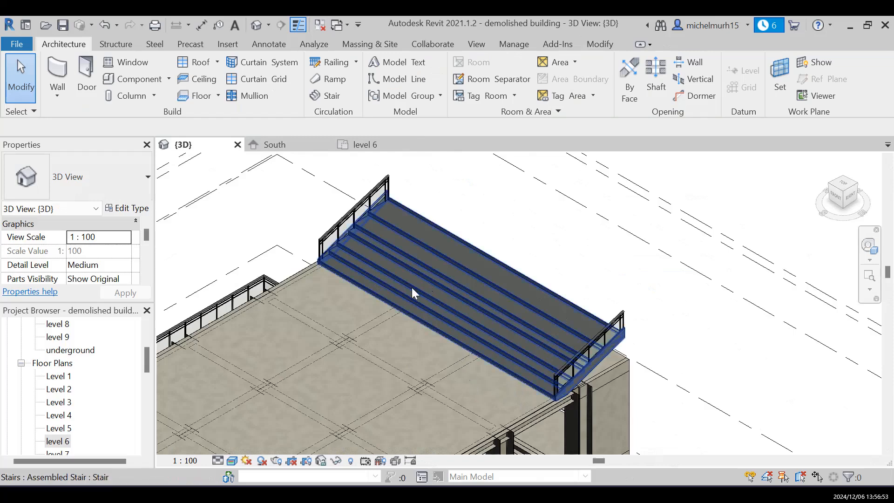
Step: Set the roof stair's base level to level 7
{"action": "left_click", "coordinate": [463, 303]}
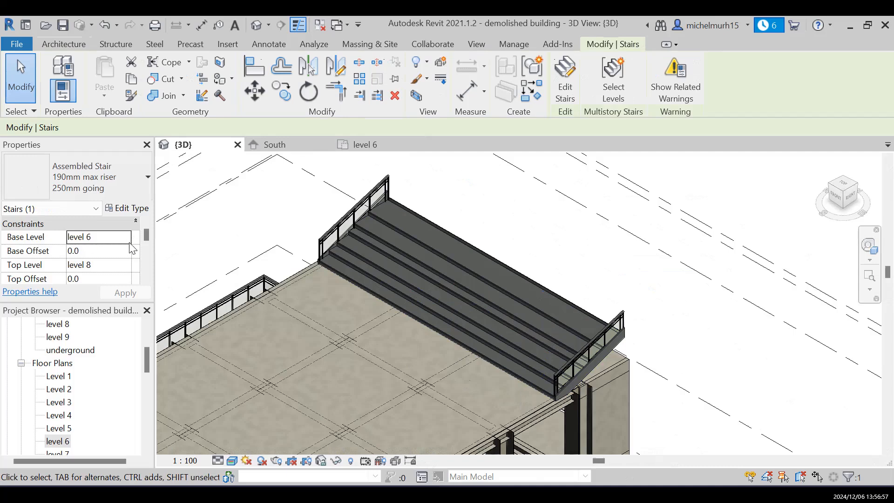
{"action": "left_click", "coordinate": [125, 241]}
{"action": "left_click", "coordinate": [125, 238]}
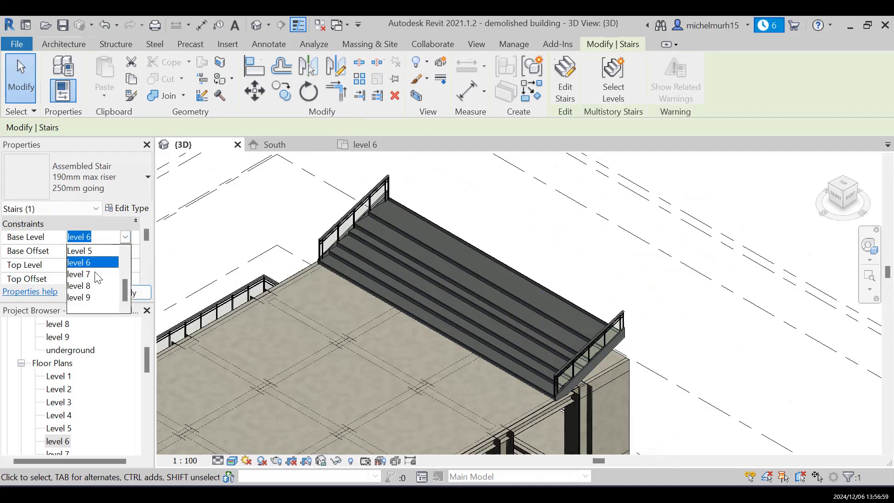
{"action": "left_click", "coordinate": [92, 275]}
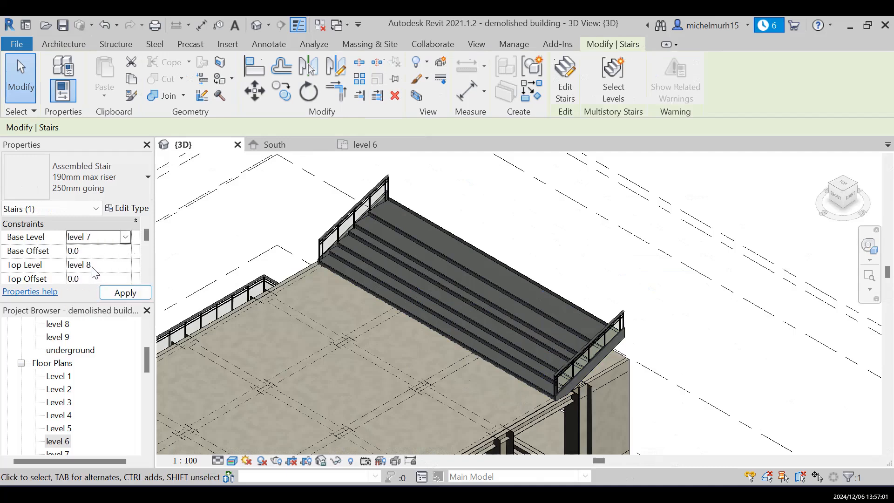
{"action": "left_click", "coordinate": [143, 293]}
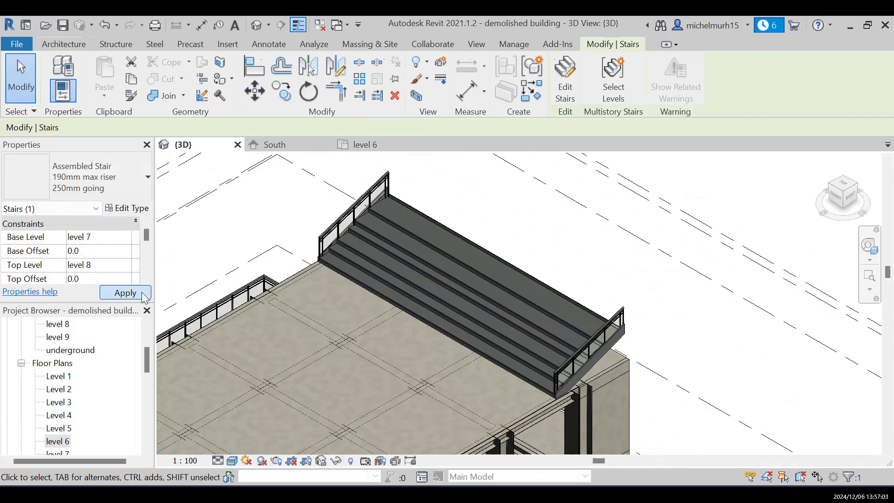
{"action": "key", "text": "Escape"}
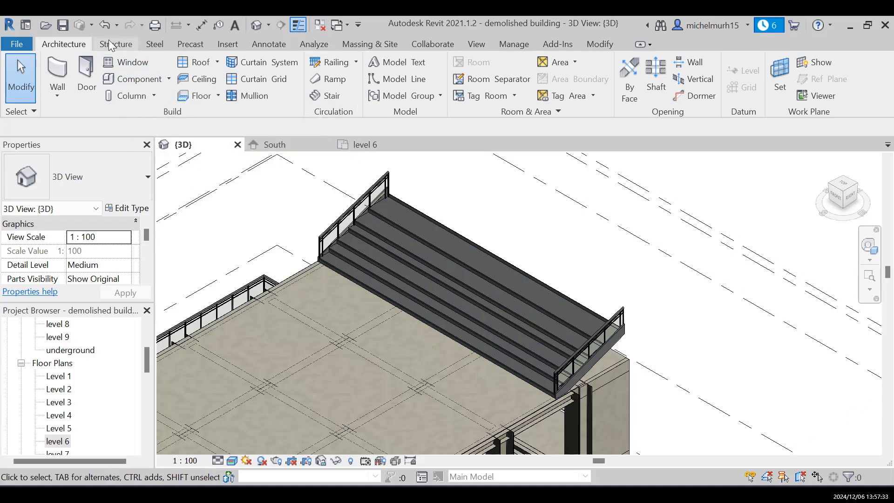
Step: Move the roof stair slightly inward from the floor's outer edge in the 3D view
{"action": "left_click", "coordinate": [501, 330]}
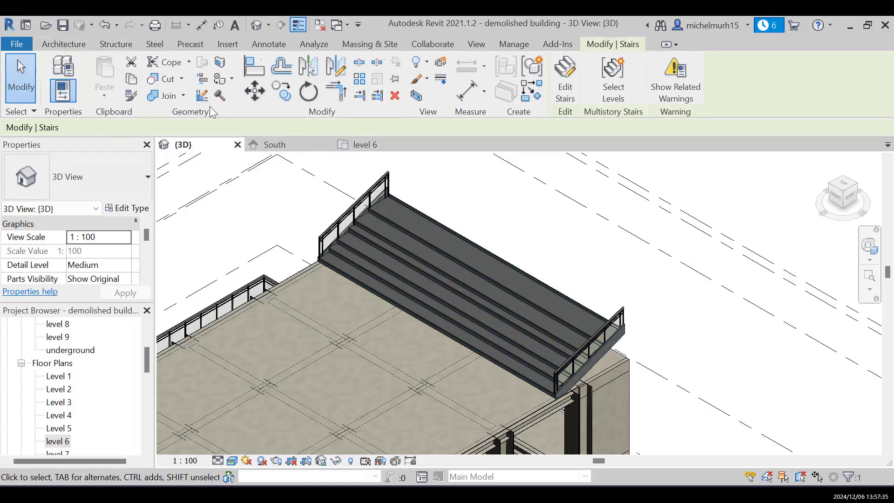
{"action": "left_click", "coordinate": [253, 90]}
{"action": "left_click", "coordinate": [448, 280]}
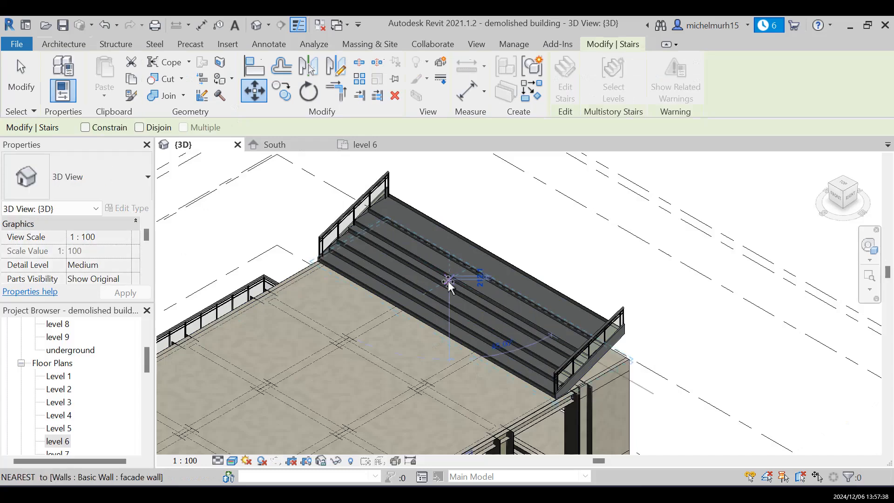
{"action": "left_click", "coordinate": [424, 288]}
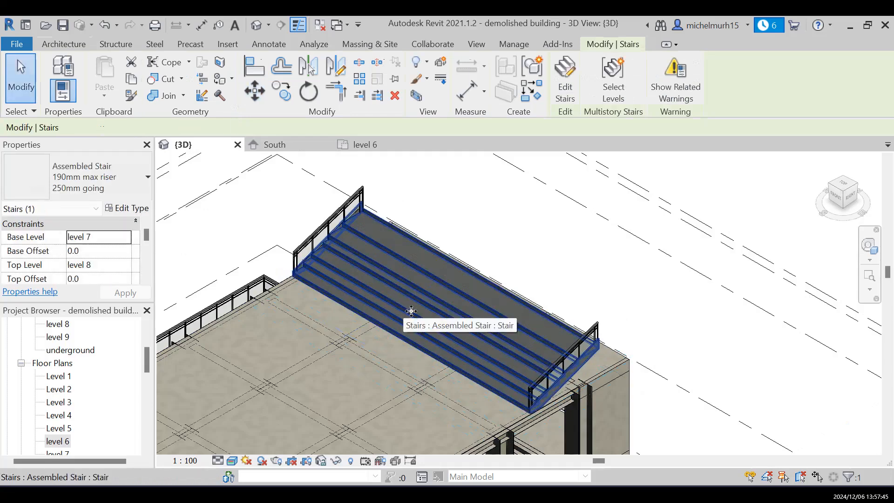
{"action": "left_click", "coordinate": [602, 281]}
{"action": "scroll", "coordinate": [669, 293], "scroll_direction": "down", "scroll_amount": 2}
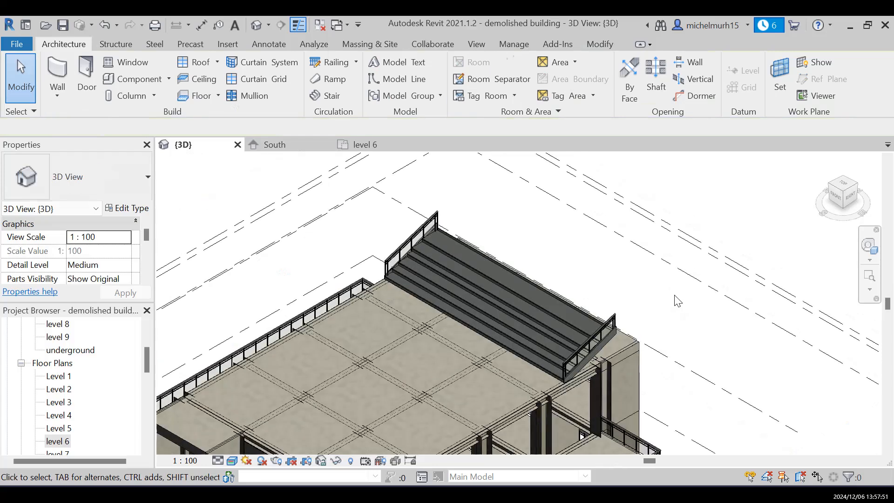
{"action": "left_click", "coordinate": [889, 447]}
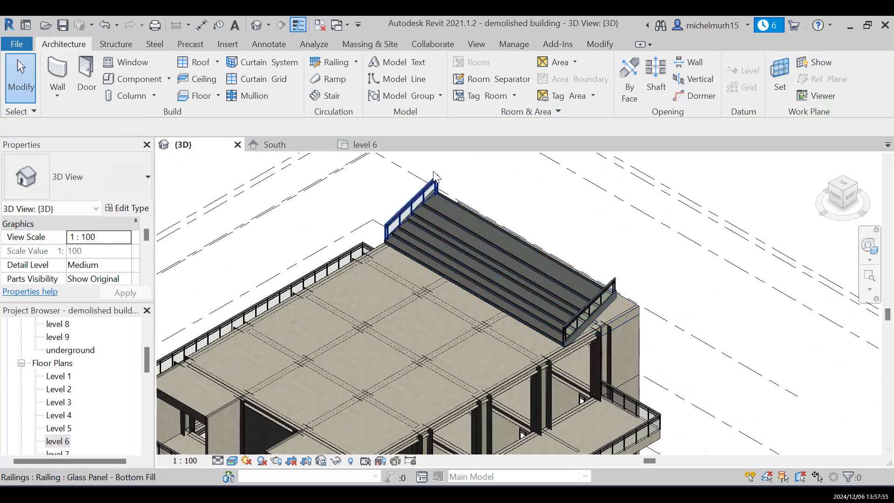
Step: Delete the glass panel railings on both sides of the roof stair
{"action": "left_click", "coordinate": [573, 325]}
{"action": "key", "text": "Escape"}
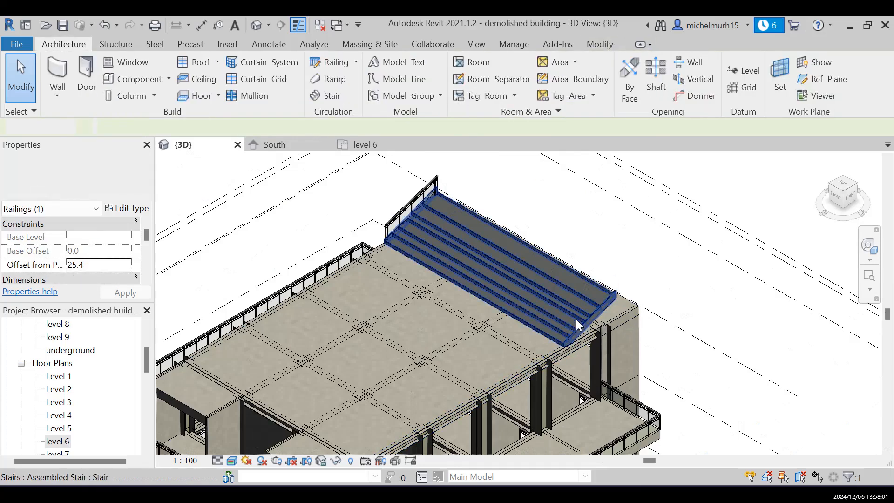
{"action": "left_click", "coordinate": [405, 220]}
{"action": "key", "text": "Delete"}
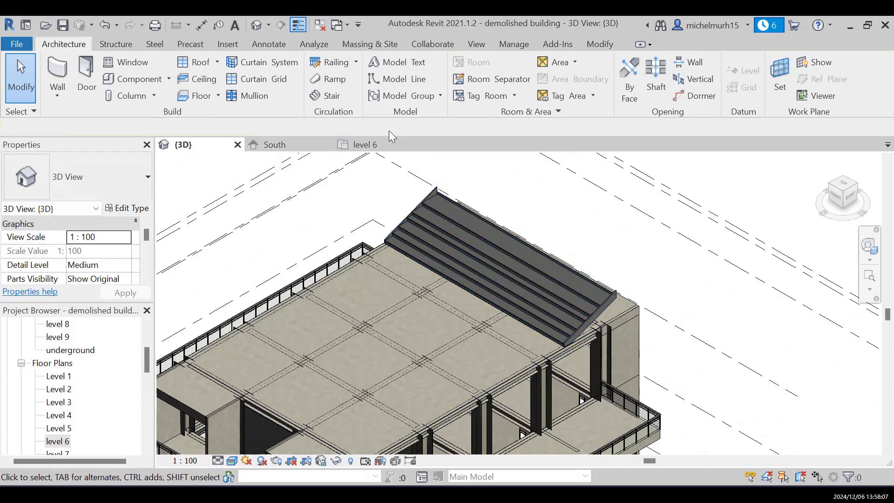
Step: Draw a Generic - 140mm Masonry wall up to level 8 in the level 6 plan, from the stair's foot along one side to the floor's outer edge
{"action": "left_click", "coordinate": [361, 146]}
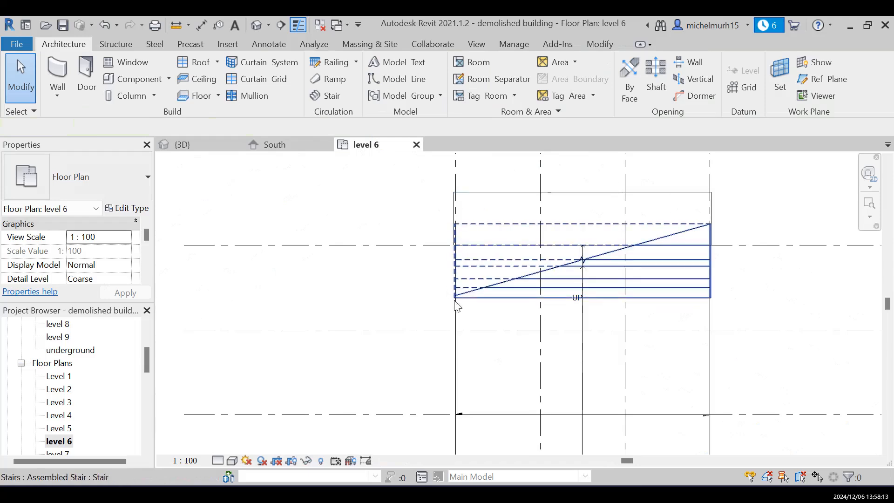
{"action": "left_click", "coordinate": [54, 71]}
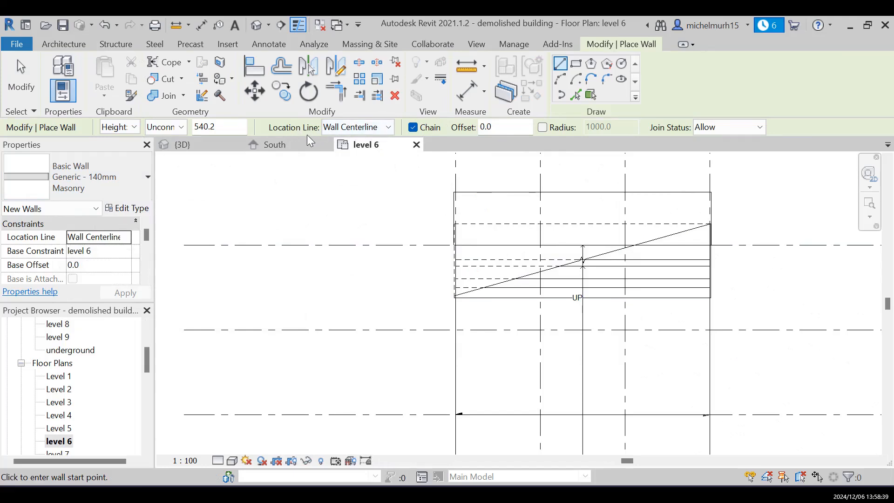
{"action": "left_click", "coordinate": [181, 127]}
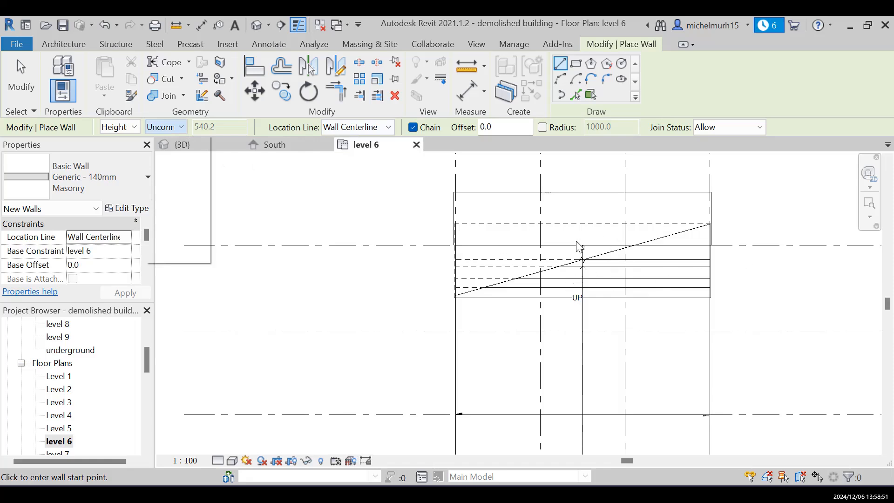
{"action": "left_click", "coordinate": [177, 232]}
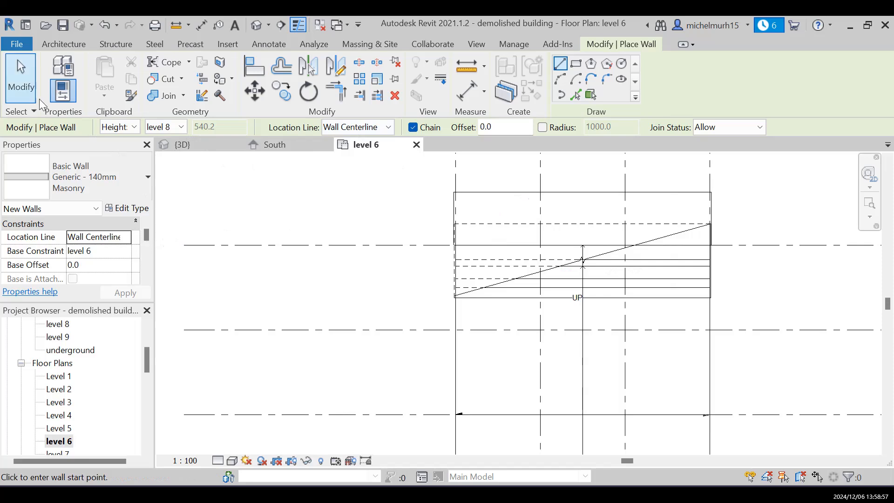
{"action": "scroll", "coordinate": [463, 286], "scroll_direction": "up", "scroll_amount": 1}
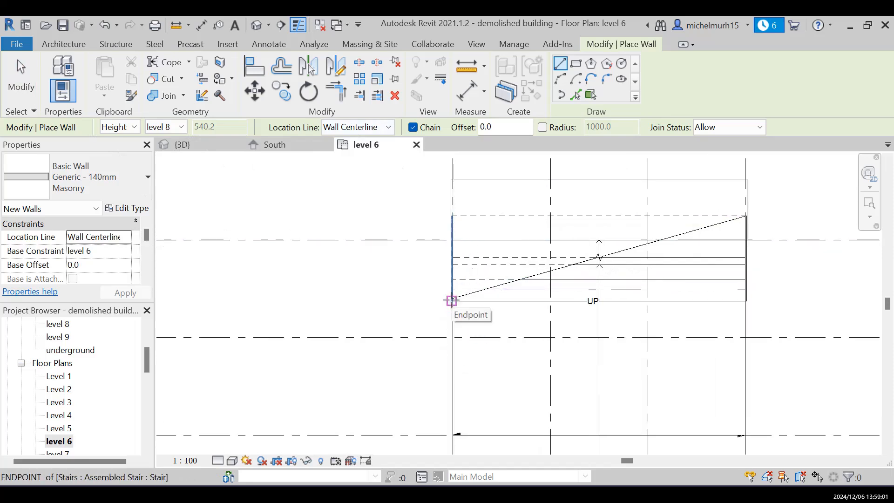
{"action": "left_click", "coordinate": [451, 300]}
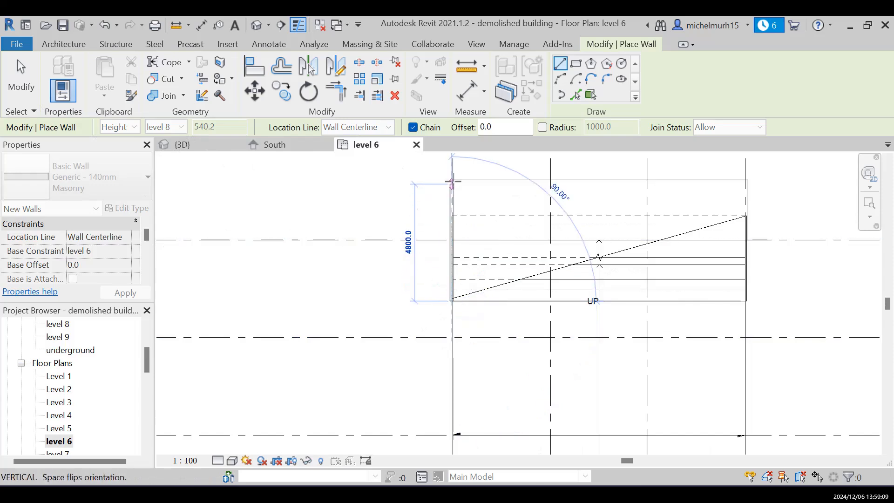
{"action": "left_click", "coordinate": [453, 177]}
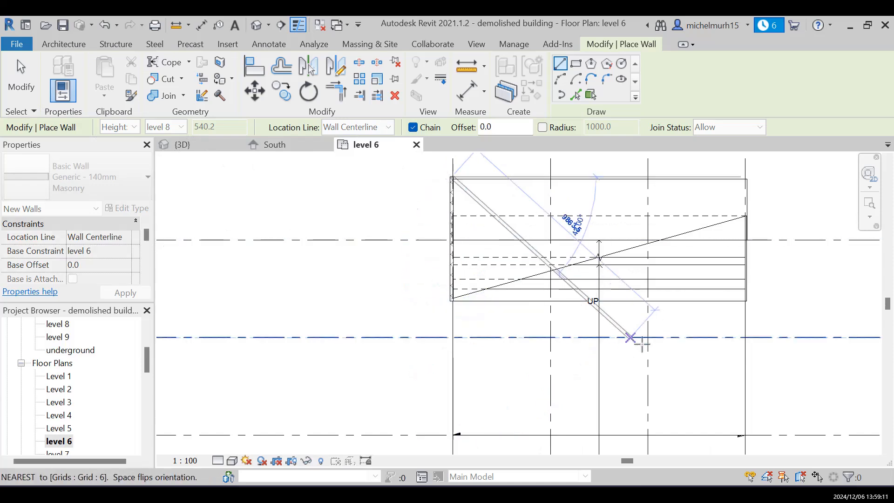
{"action": "key", "text": "Escape"}
{"action": "key", "text": "Escape"}
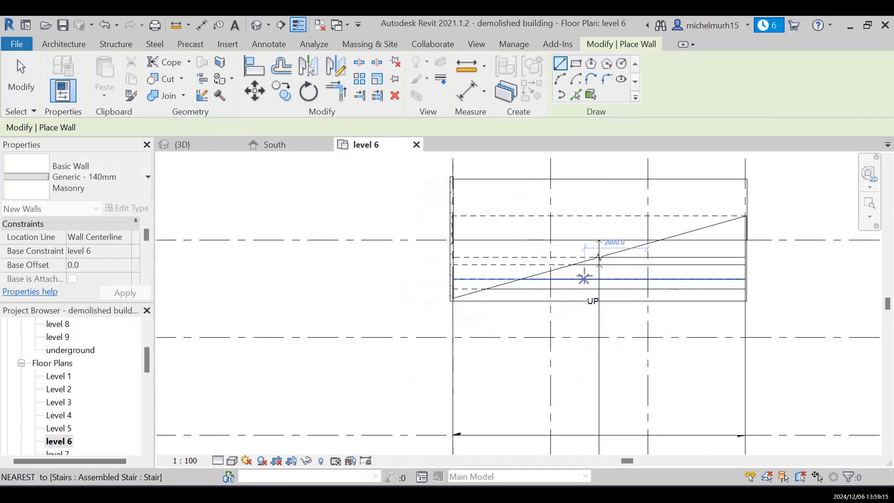
{"action": "key", "text": "Escape"}
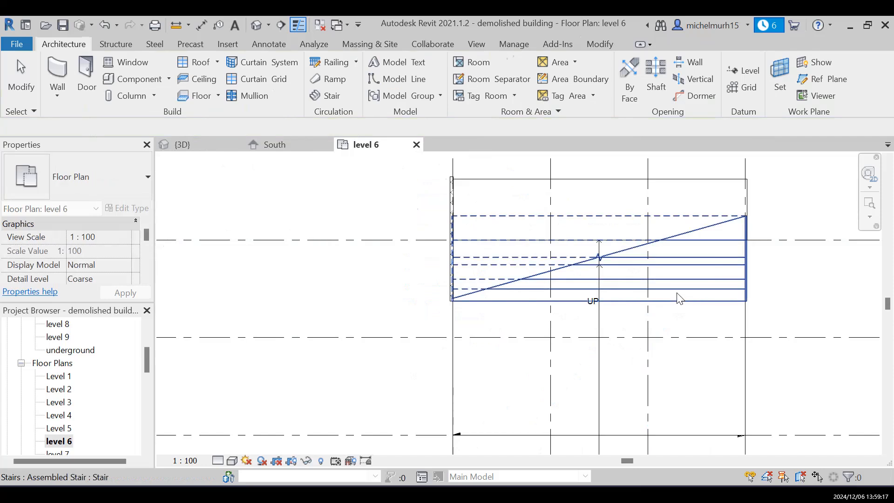
Step: Draw chained 140mm masonry walls up to level 8: 12050 mm along the stair's upper end and about 3500 mm down its other side
{"action": "left_click", "coordinate": [677, 295]}
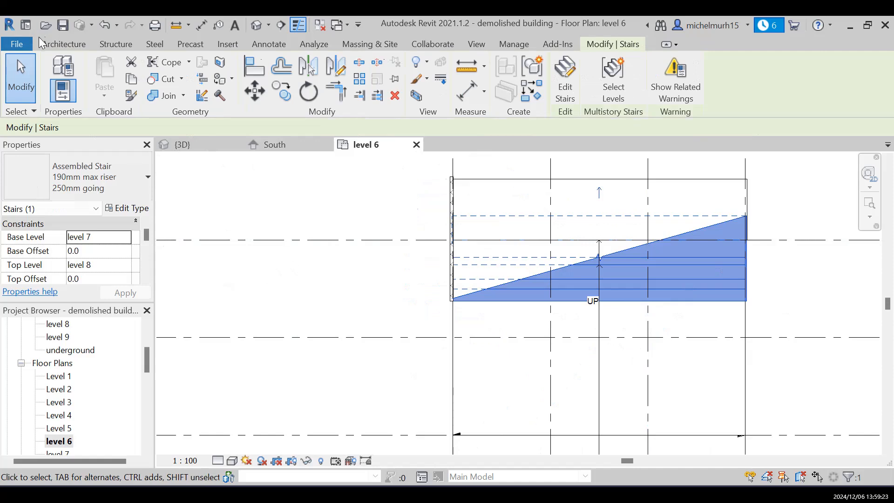
{"action": "left_click", "coordinate": [51, 44]}
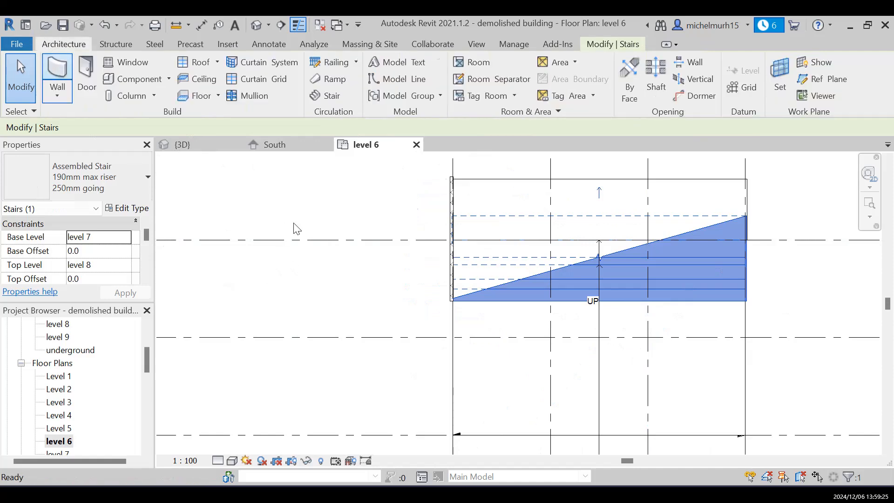
{"action": "key", "text": "w"}
{"action": "key", "text": "a"}
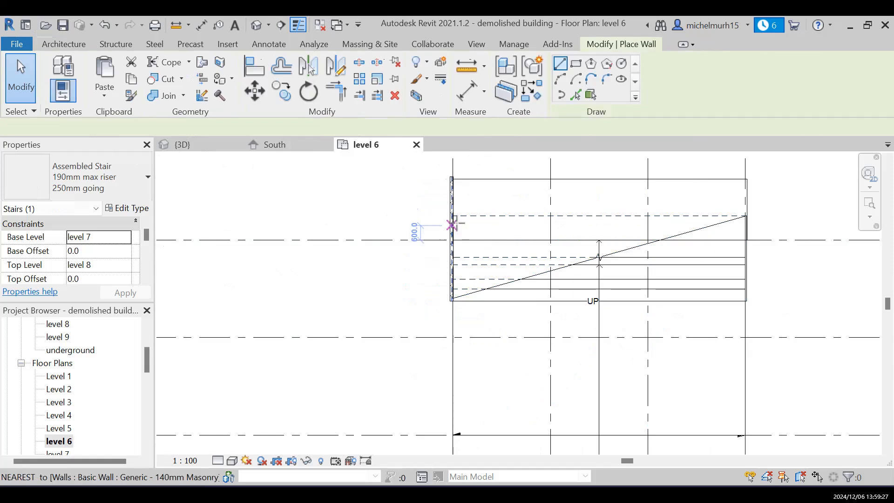
{"action": "left_click", "coordinate": [452, 215]}
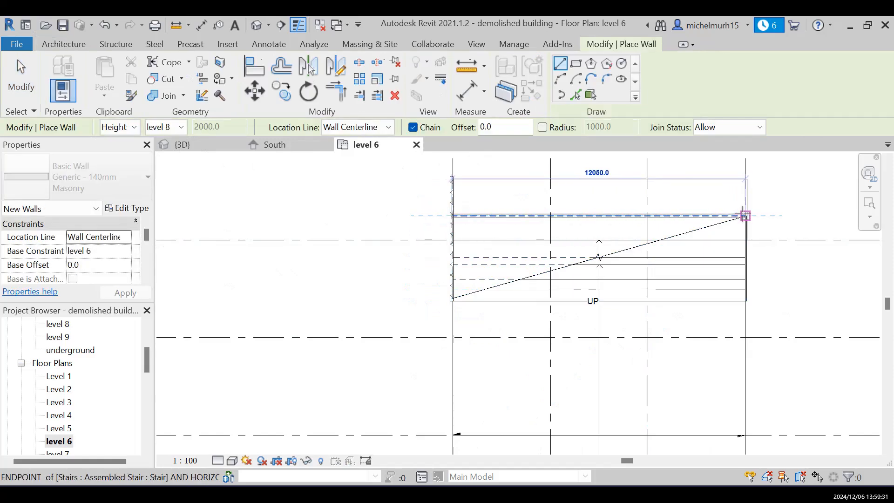
{"action": "left_click", "coordinate": [745, 215]}
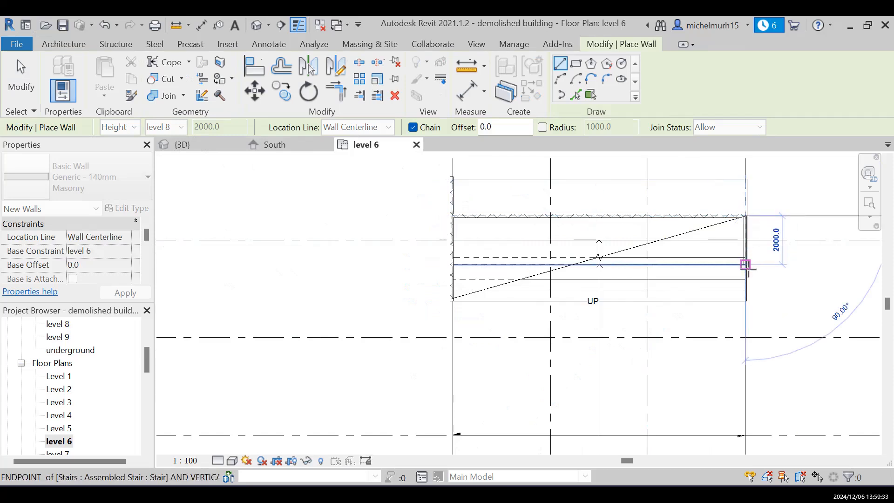
{"action": "left_click", "coordinate": [747, 301]}
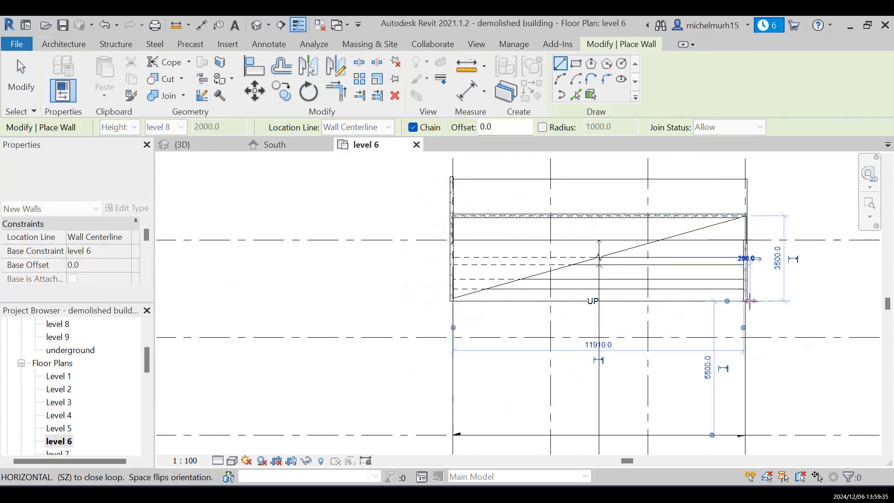
{"action": "key", "text": "Escape"}
{"action": "key", "text": "Escape"}
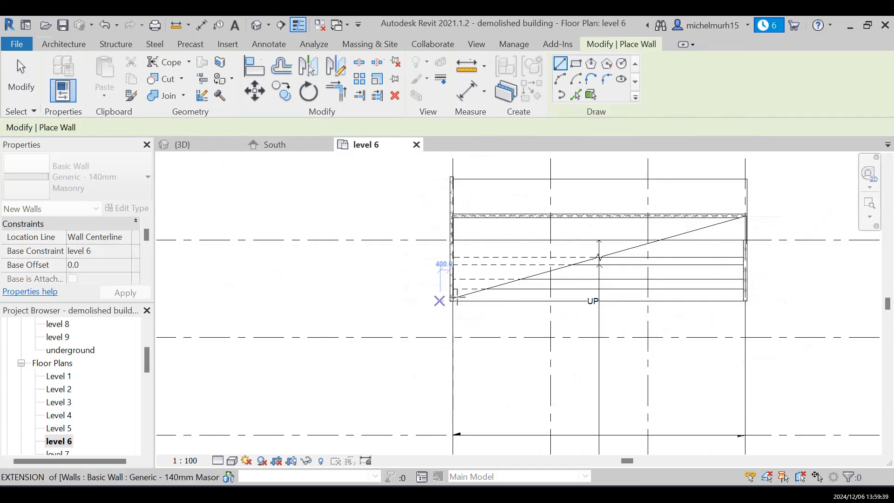
Step: Start a Glass Panel - Bottom Fill railing path in the 3D view with its base level set to level 8
{"action": "left_click", "coordinate": [191, 143]}
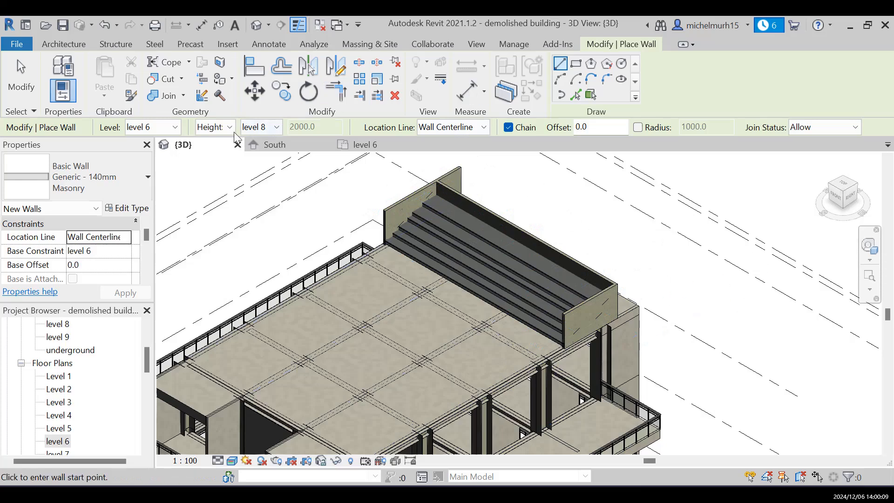
{"action": "left_click", "coordinate": [75, 46]}
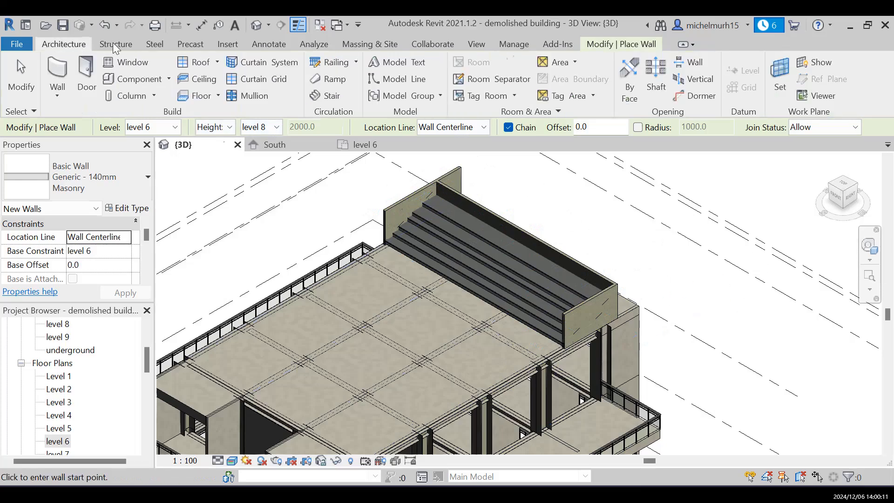
{"action": "left_click", "coordinate": [337, 63]}
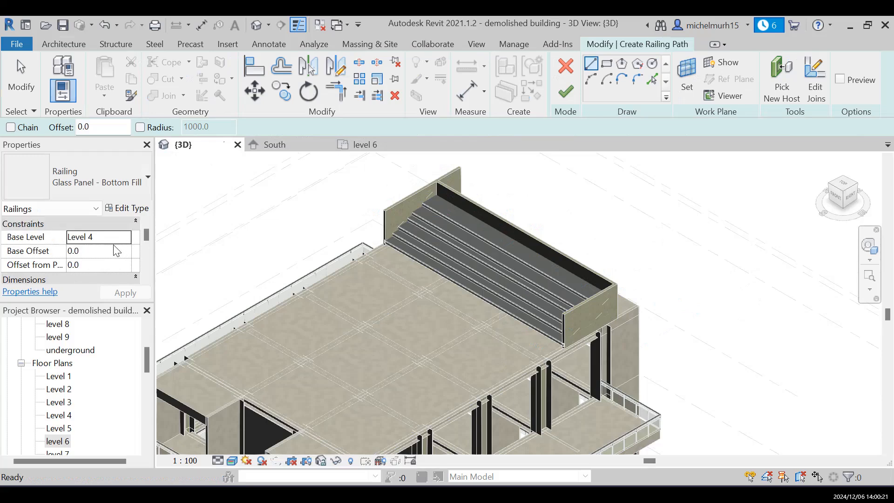
{"action": "left_click", "coordinate": [125, 237]}
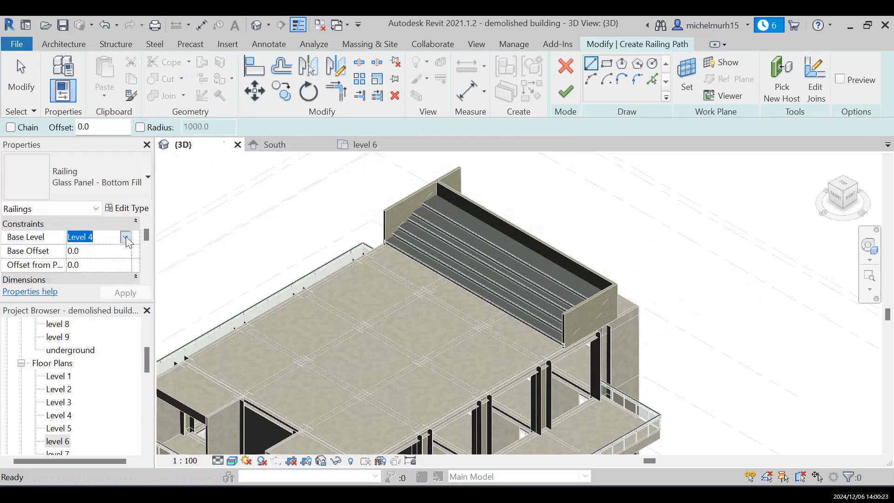
{"action": "scroll", "coordinate": [98, 301], "scroll_direction": "down", "scroll_amount": 2}
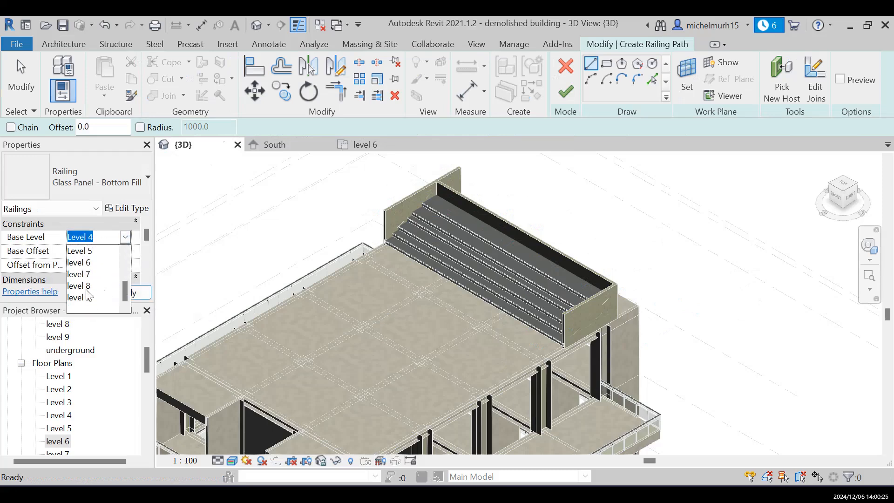
{"action": "left_click", "coordinate": [87, 285]}
{"action": "scroll", "coordinate": [101, 264], "scroll_direction": "down", "scroll_amount": 2}
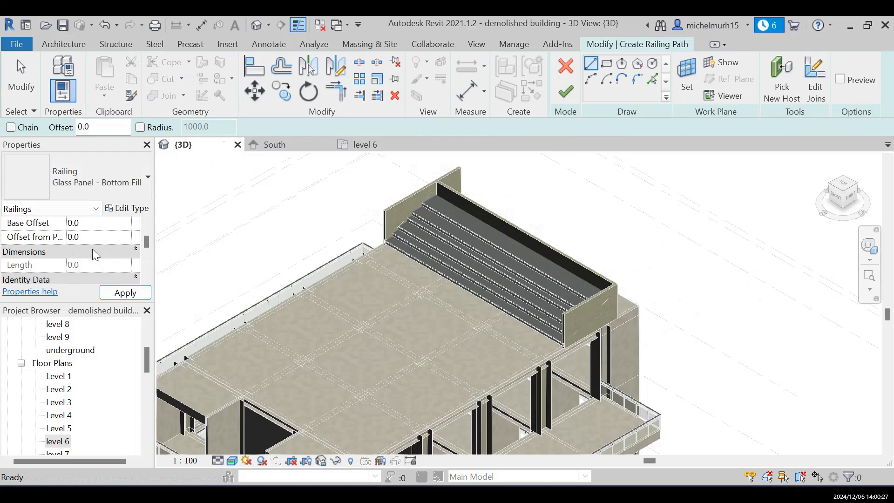
{"action": "scroll", "coordinate": [92, 249], "scroll_direction": "up", "scroll_amount": 2}
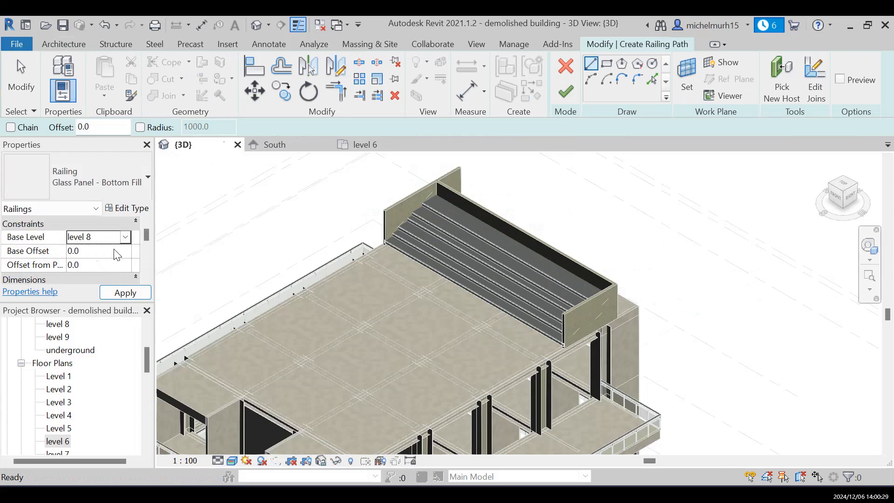
{"action": "left_click", "coordinate": [135, 294]}
{"action": "scroll", "coordinate": [112, 261], "scroll_direction": "down", "scroll_amount": 2}
{"action": "left_click", "coordinate": [127, 295]}
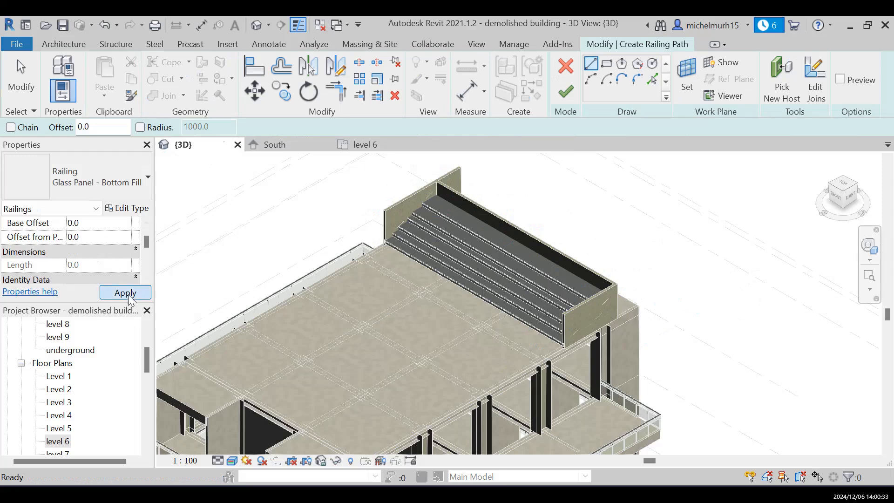
{"action": "left_click", "coordinate": [652, 79]}
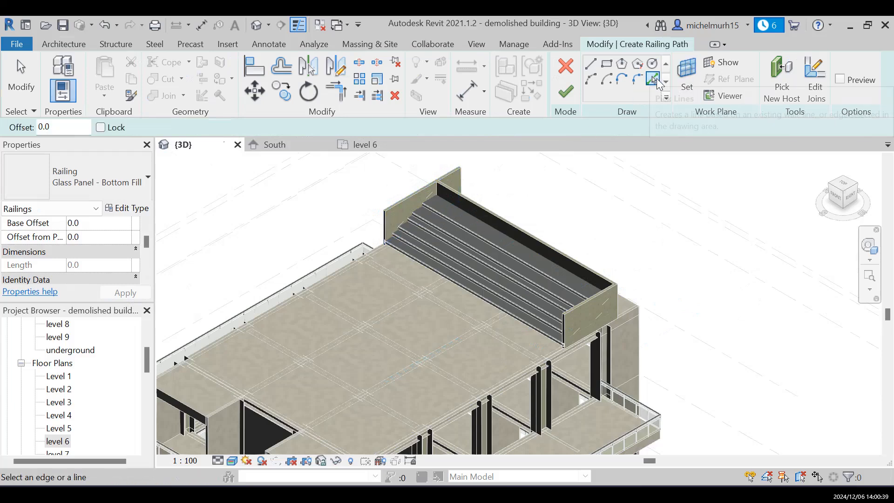
{"action": "left_click", "coordinate": [418, 197]}
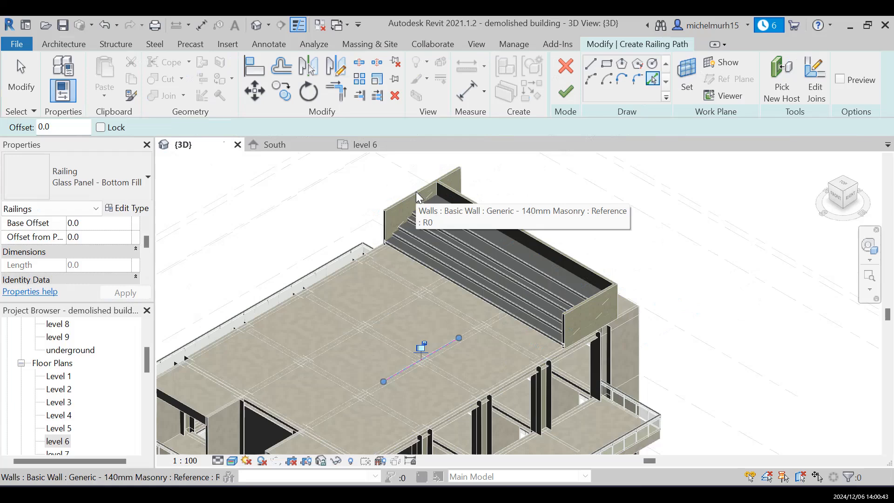
{"action": "scroll", "coordinate": [68, 270], "scroll_direction": "up", "scroll_amount": 1}
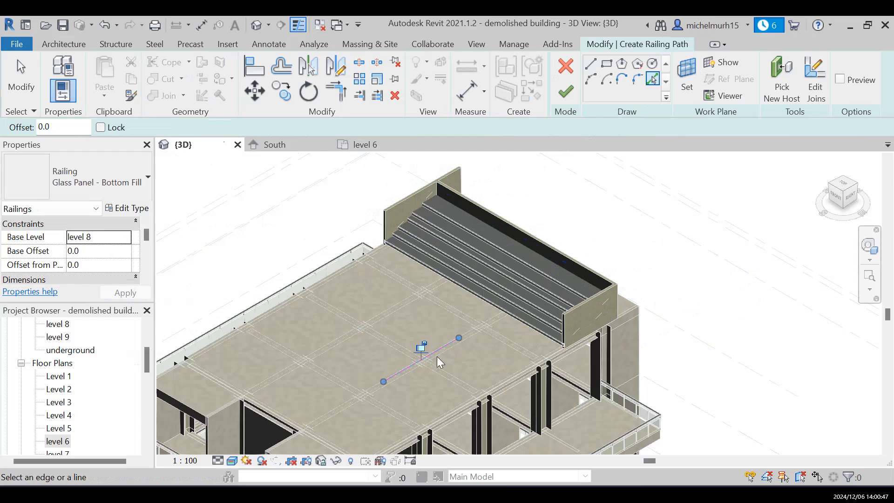
{"action": "left_click", "coordinate": [366, 148]}
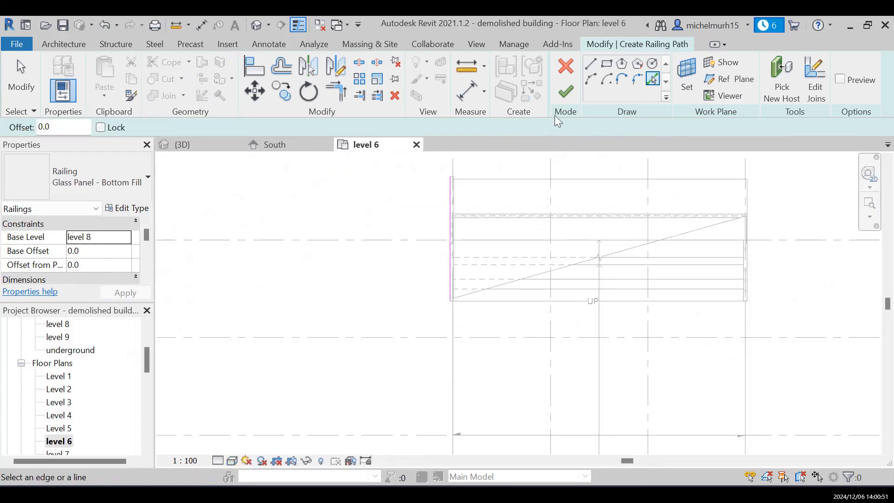
{"action": "left_click", "coordinate": [562, 75]}
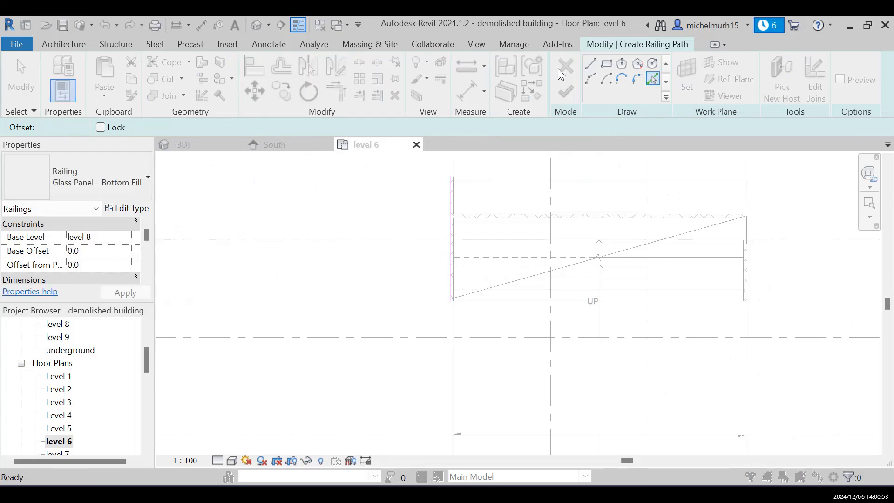
{"action": "left_click", "coordinate": [475, 267]}
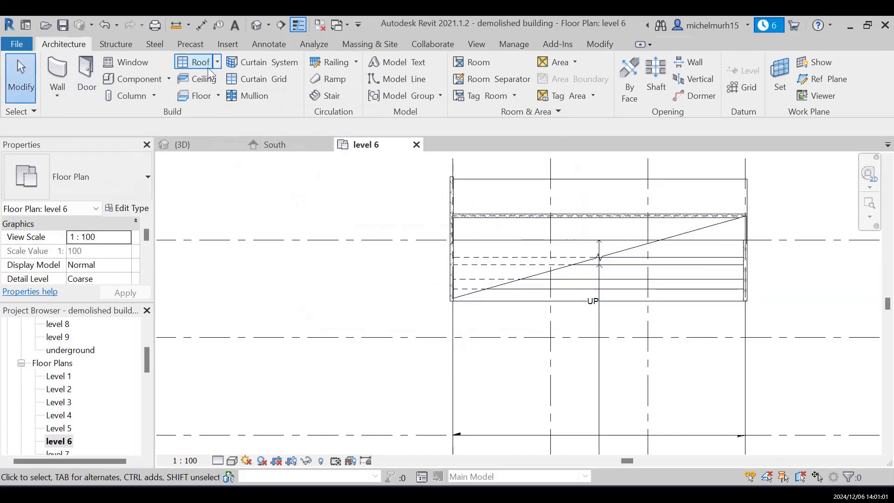
Step: Start a Glass Panel - Bottom Fill railing in the level 6 plan, with its path picked from the stair's left side edge
{"action": "left_click", "coordinate": [327, 61]}
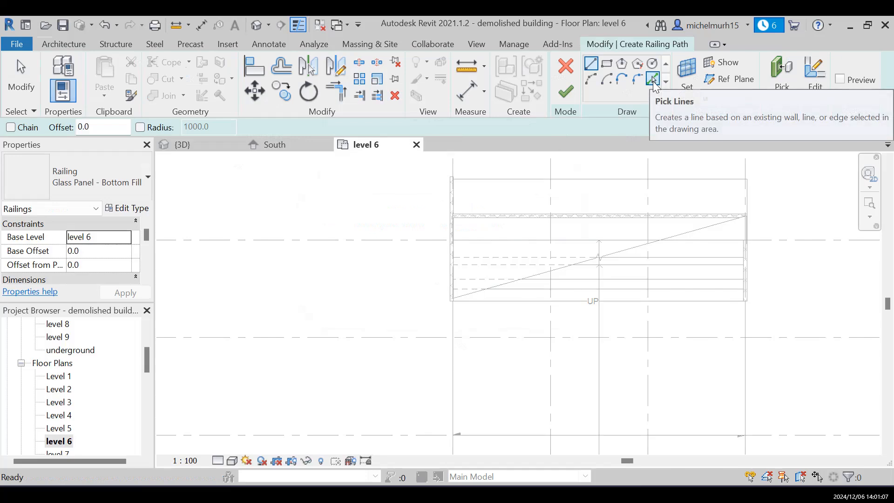
{"action": "left_click", "coordinate": [653, 80]}
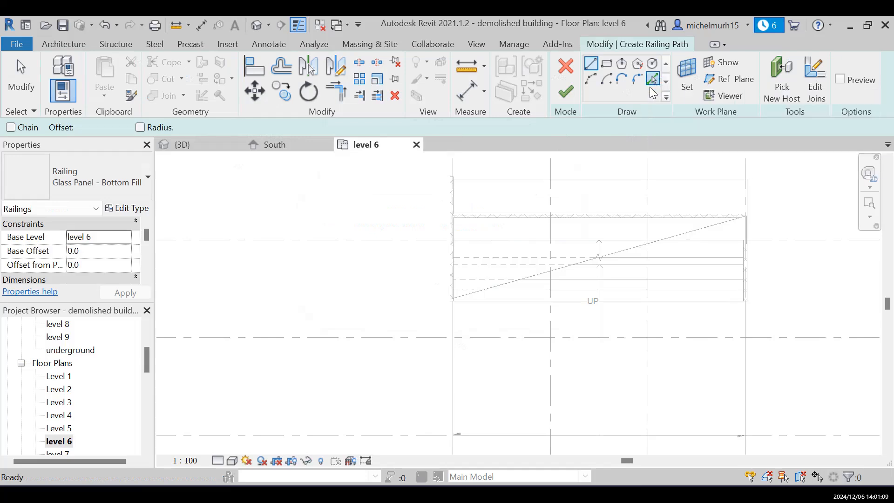
{"action": "left_click", "coordinate": [454, 264]}
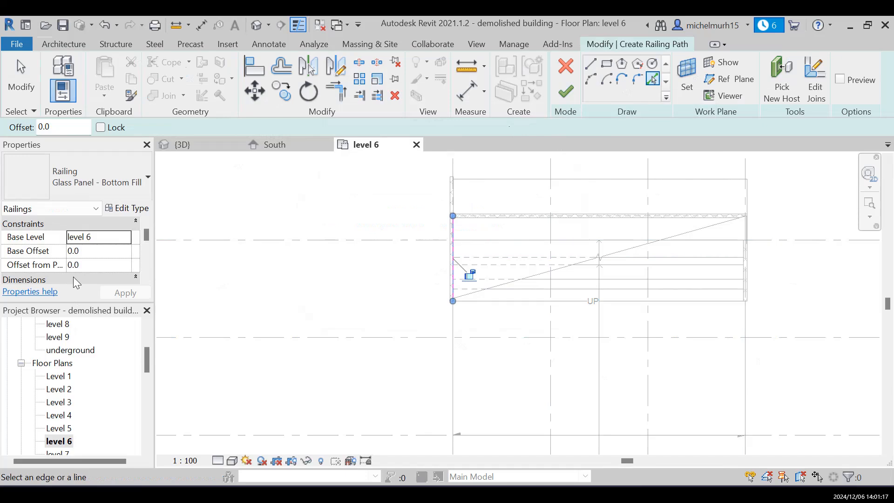
Step: Set the side railing's base level to level 8, finish its path and check it in the 3D view
{"action": "left_click", "coordinate": [130, 237]}
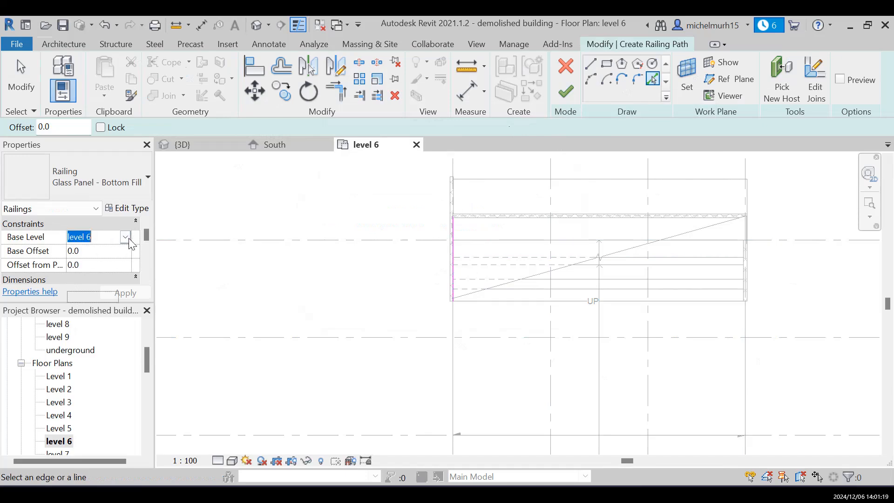
{"action": "left_click", "coordinate": [125, 237]}
{"action": "scroll", "coordinate": [92, 302], "scroll_direction": "down", "scroll_amount": 1}
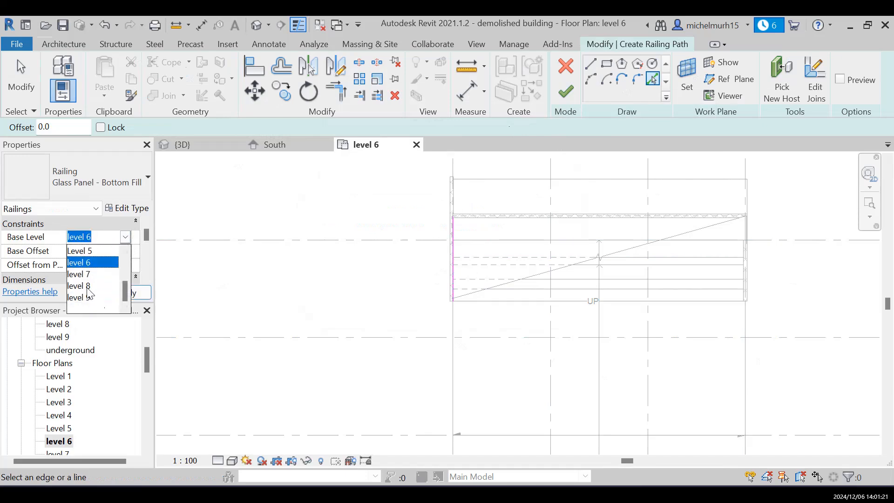
{"action": "left_click", "coordinate": [85, 285]}
{"action": "scroll", "coordinate": [122, 266], "scroll_direction": "down", "scroll_amount": 1}
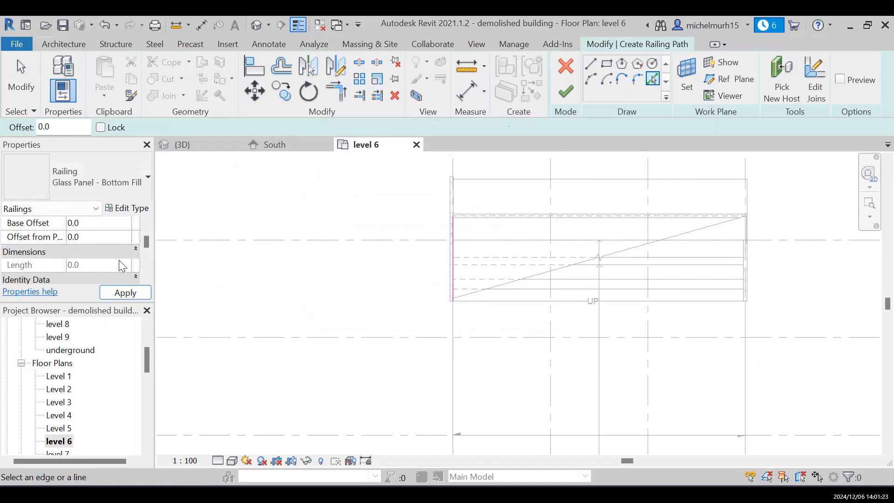
{"action": "scroll", "coordinate": [122, 266], "scroll_direction": "down", "scroll_amount": 1}
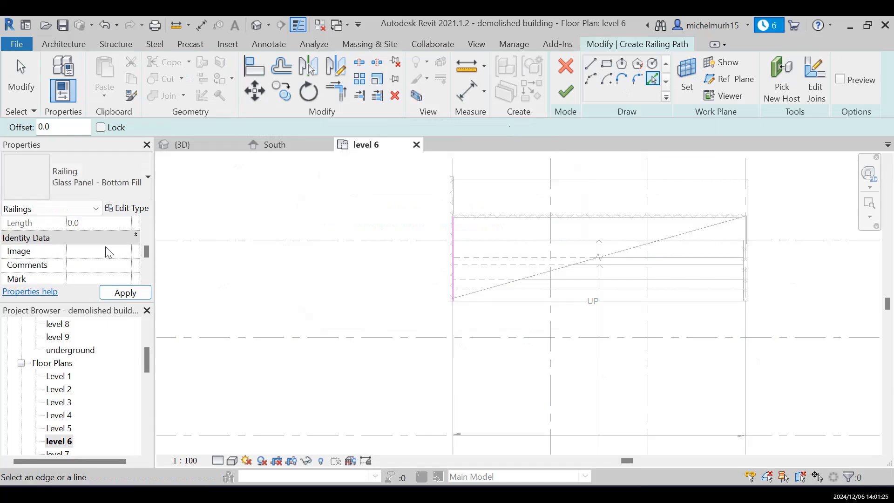
{"action": "left_click", "coordinate": [121, 296]}
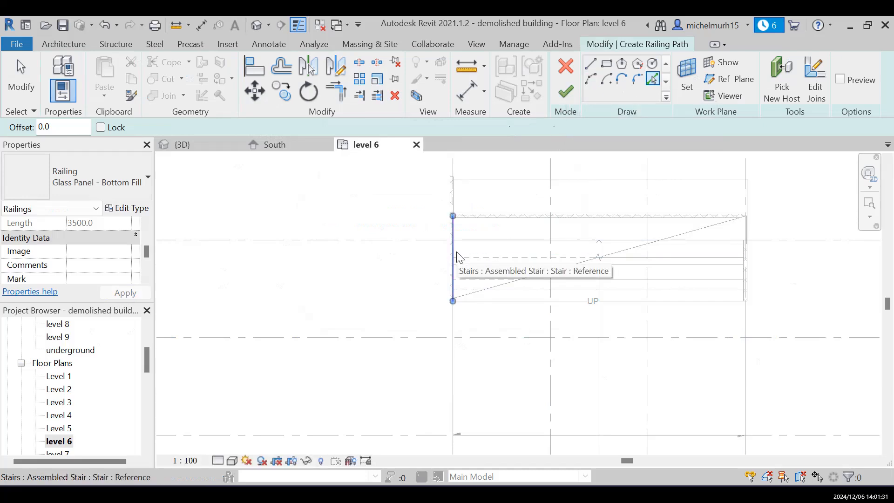
{"action": "left_click", "coordinate": [558, 95]}
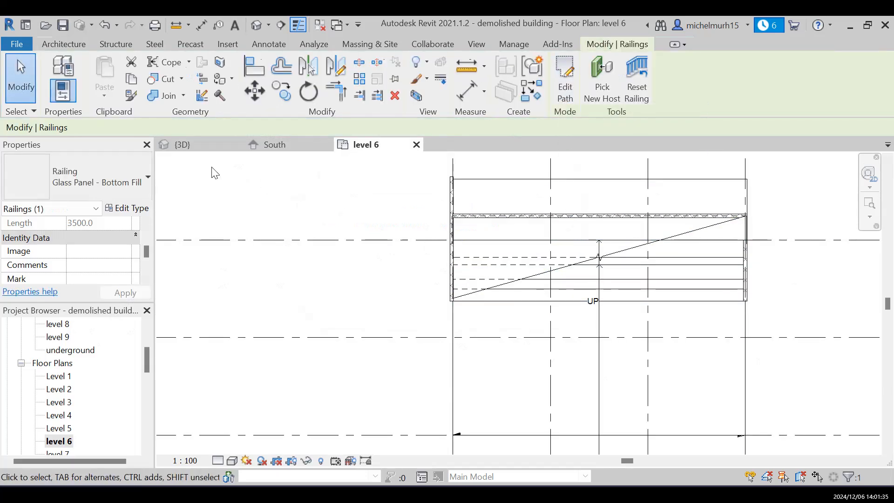
{"action": "left_click", "coordinate": [209, 147]}
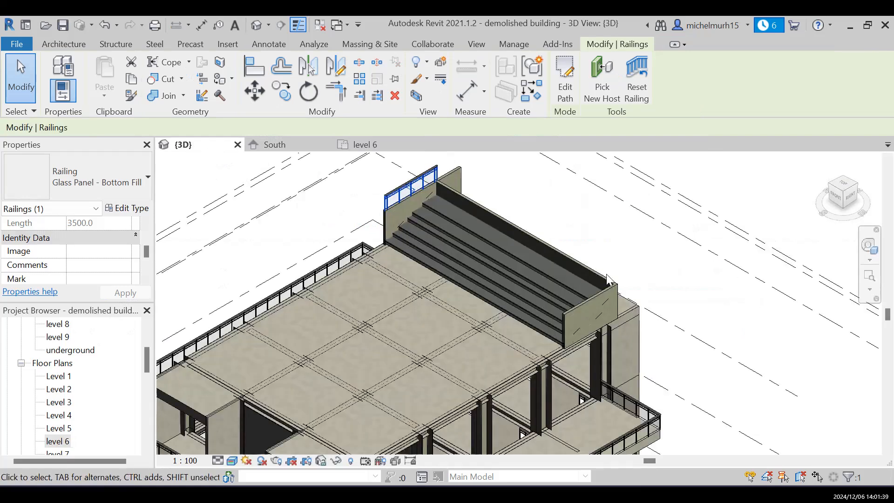
{"action": "left_click", "coordinate": [569, 210]}
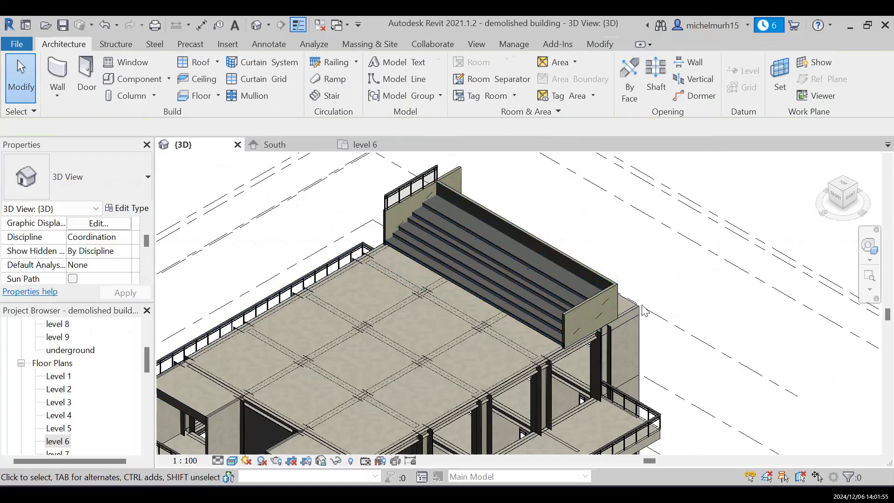
Step: Delete the 5100 mm masonry side wall that runs past the stair to the floor's outer edge in the level 6 plan
{"action": "left_click", "coordinate": [361, 144]}
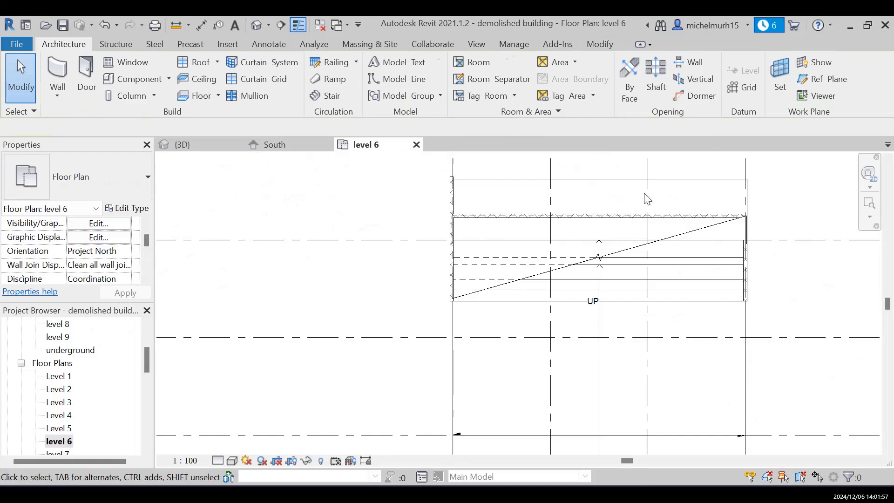
{"action": "left_click", "coordinate": [453, 196]}
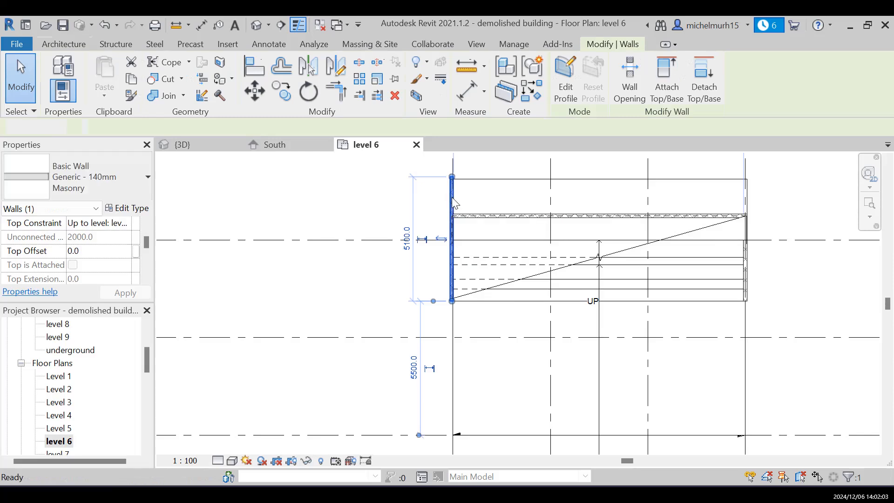
{"action": "key", "text": "Escape"}
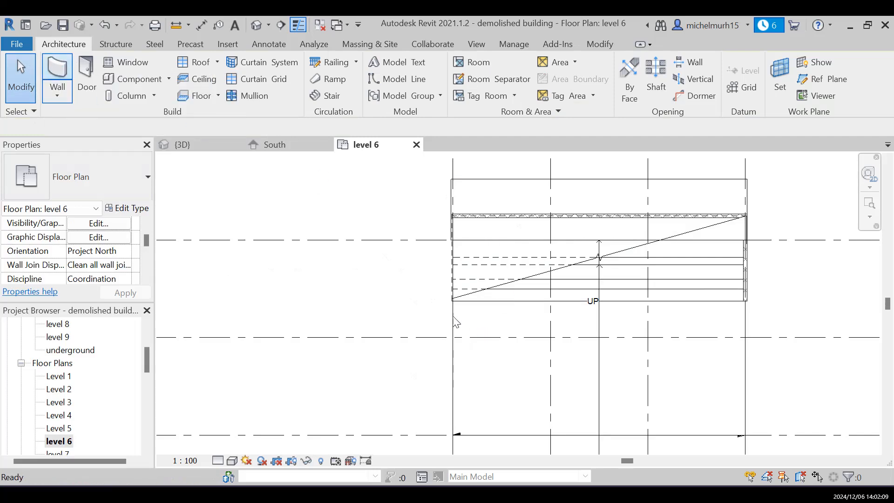
Step: Draw a 3500 mm Generic - 140mm Masonry wall up to level 8 from the stair's foot to the end wall's corner
{"action": "key", "text": "w"}
{"action": "key", "text": "a"}
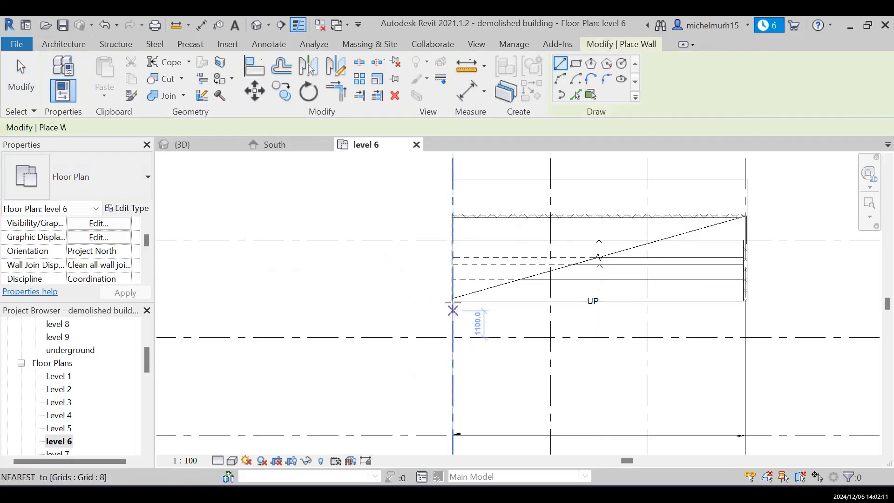
{"action": "left_click", "coordinate": [452, 301]}
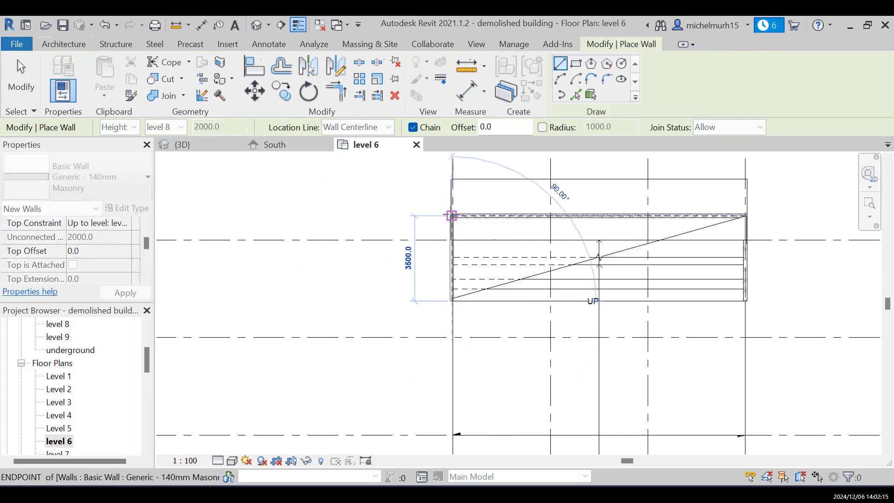
{"action": "left_click", "coordinate": [452, 215]}
{"action": "key", "text": "Escape"}
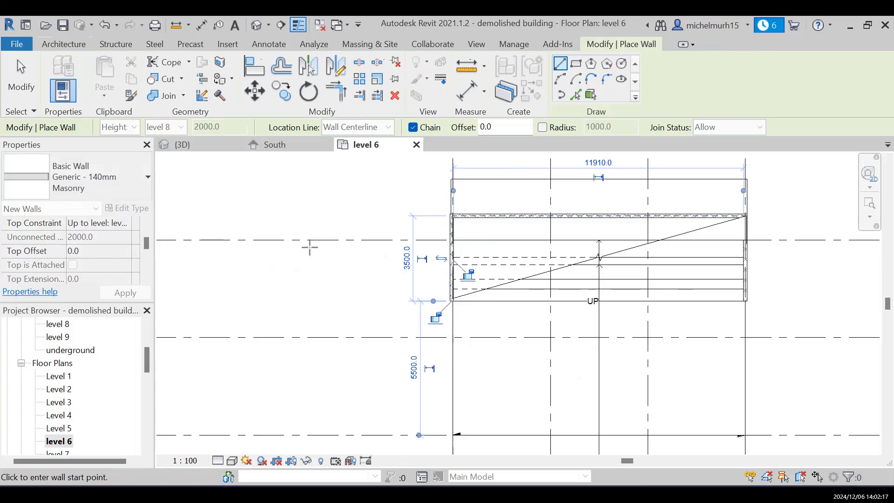
{"action": "left_click", "coordinate": [198, 145]}
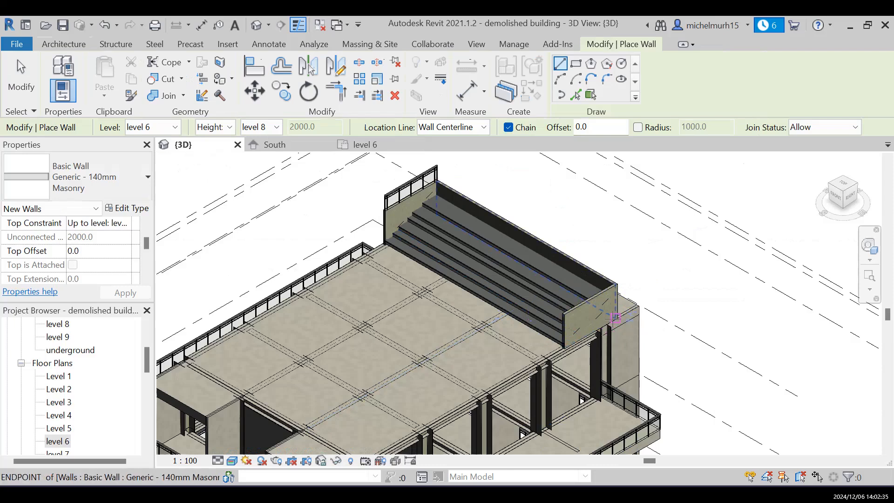
{"action": "left_click", "coordinate": [614, 291]}
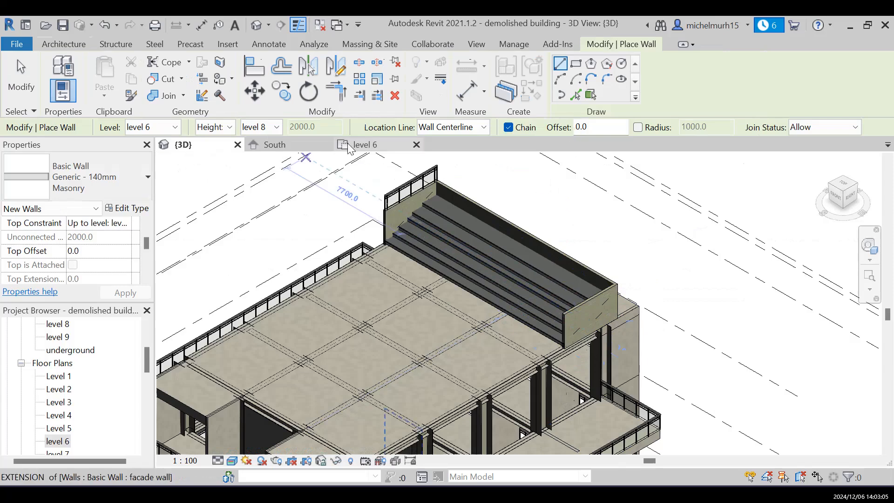
Step: Create a Glass Panel - Bottom Fill railing based on level 8 in the level 6 plan, along the inner face of the stair's upper end wall
{"action": "left_click", "coordinate": [368, 148]}
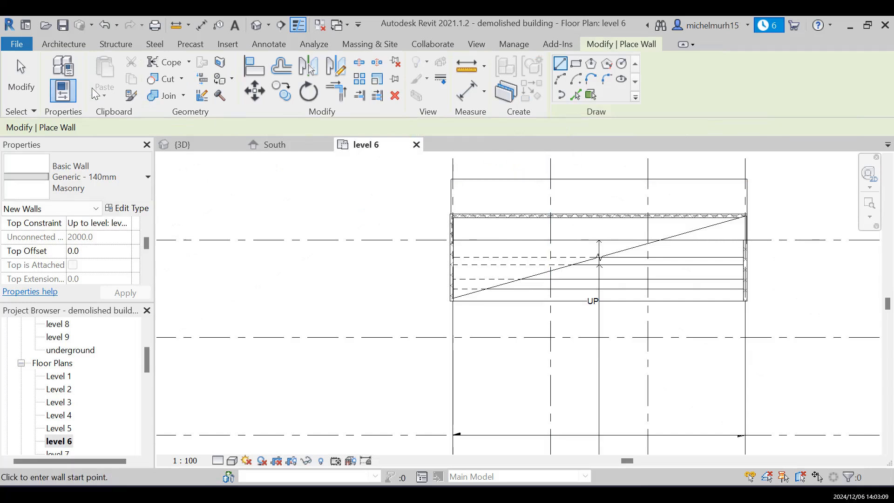
{"action": "left_click", "coordinate": [75, 44]}
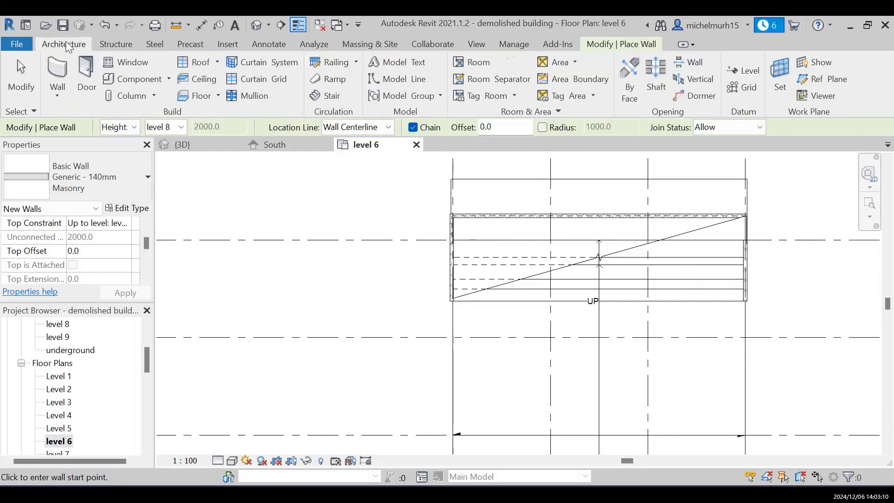
{"action": "left_click", "coordinate": [343, 64]}
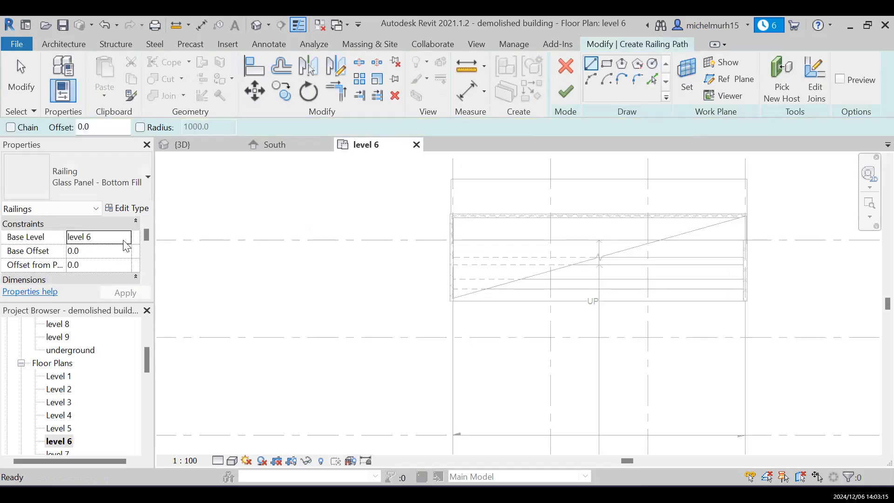
{"action": "left_click", "coordinate": [128, 242]}
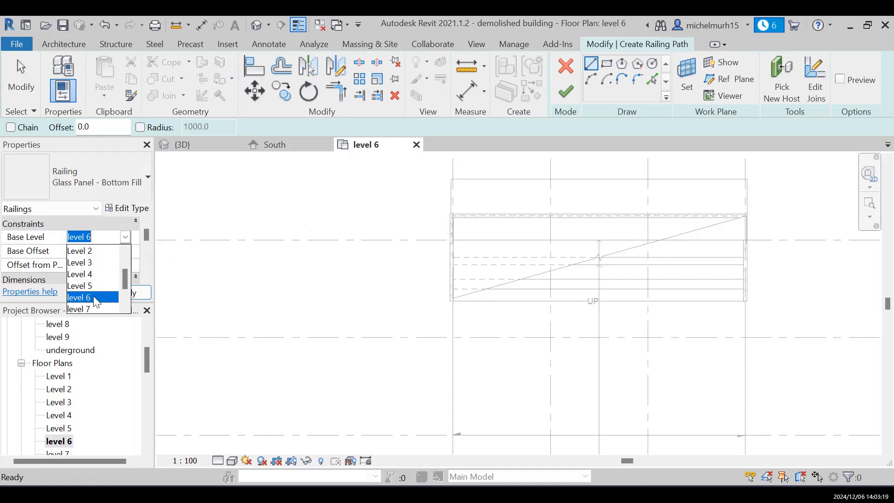
{"action": "scroll", "coordinate": [91, 300], "scroll_direction": "down", "scroll_amount": 1}
{"action": "left_click", "coordinate": [88, 291]}
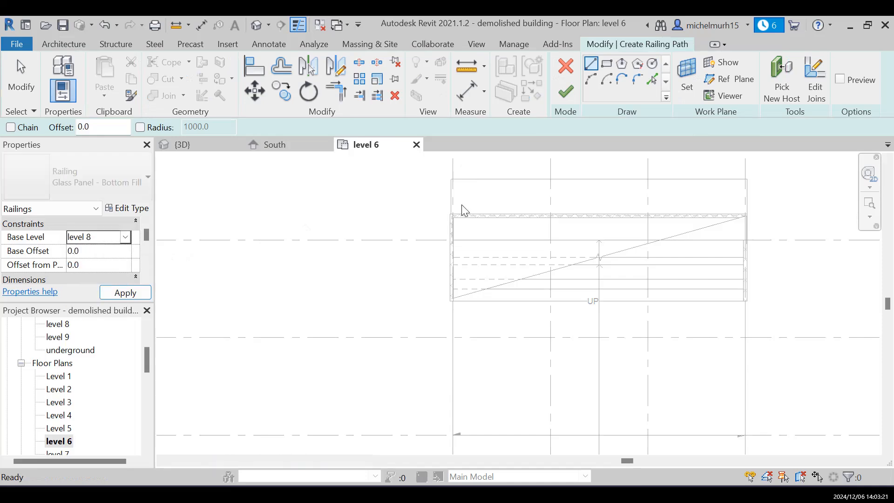
{"action": "left_click", "coordinate": [653, 80]}
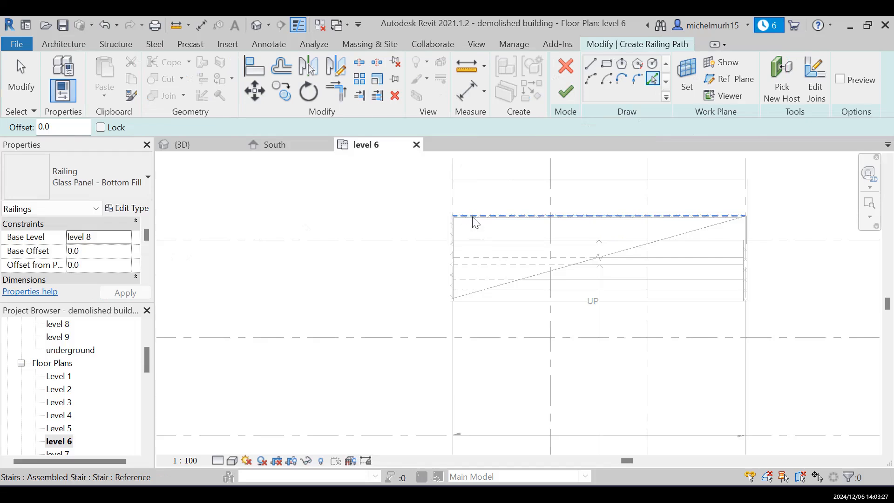
{"action": "scroll", "coordinate": [478, 222], "scroll_direction": "up", "scroll_amount": 2}
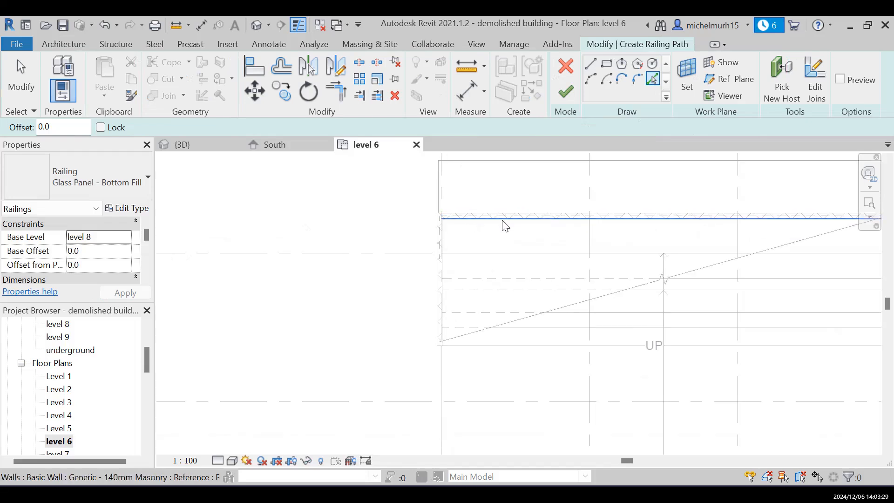
{"action": "left_click", "coordinate": [506, 225]}
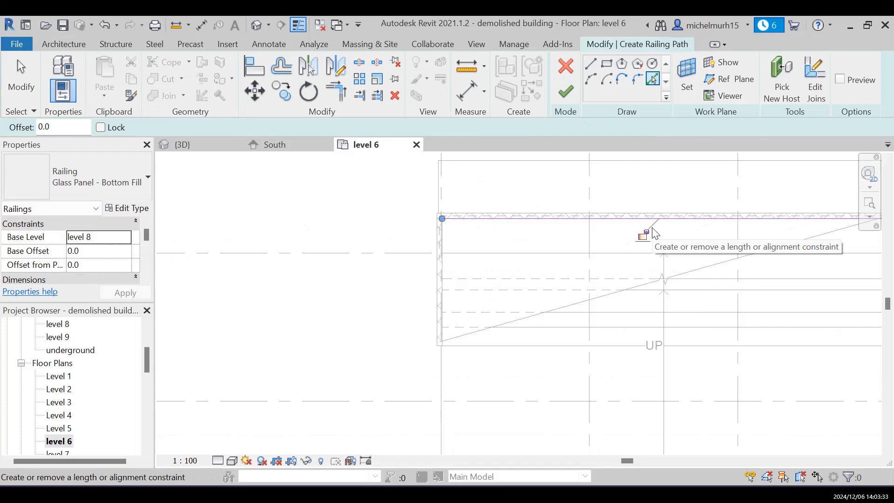
{"action": "left_click", "coordinate": [572, 95]}
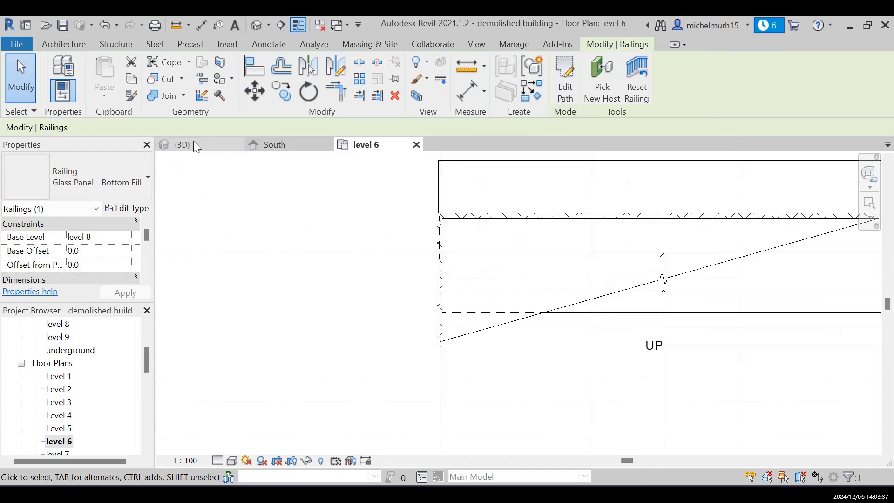
{"action": "left_click", "coordinate": [875, 460]}
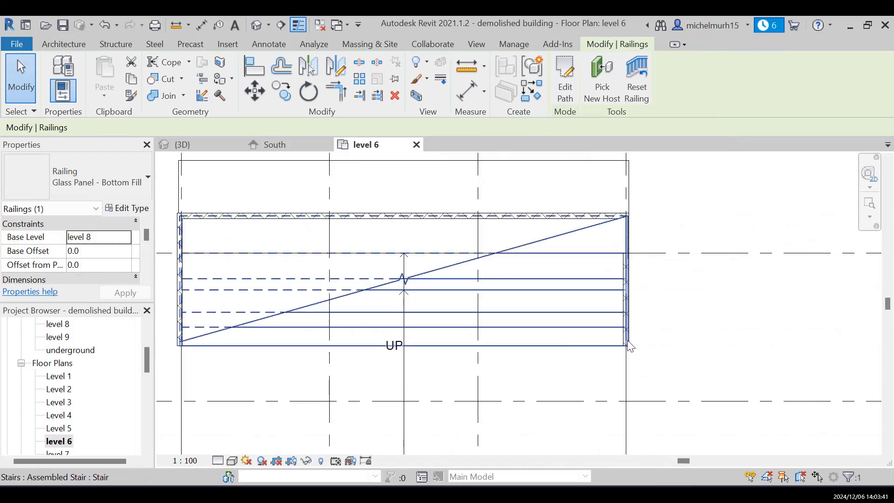
Step: Sketch a Glass Panel - Bottom Fill railing path along the inner face of the 3500 mm side wall in the level 6 plan
{"action": "left_click", "coordinate": [63, 44]}
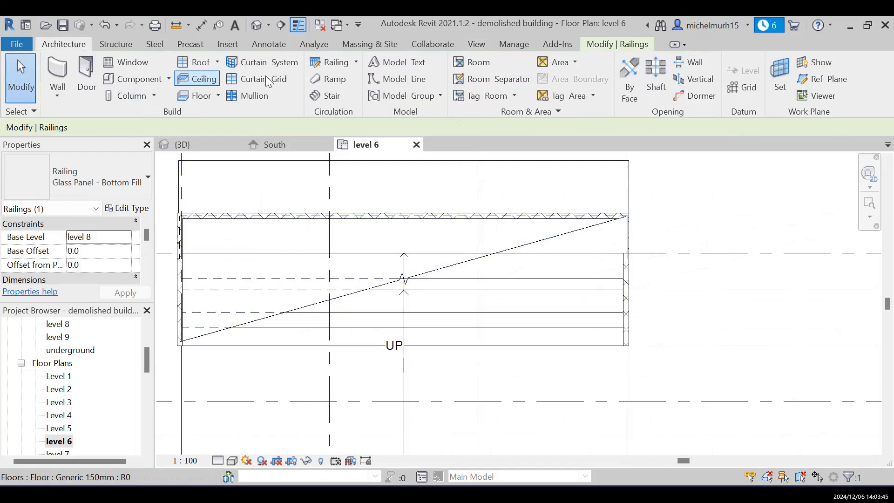
{"action": "left_click", "coordinate": [343, 66]}
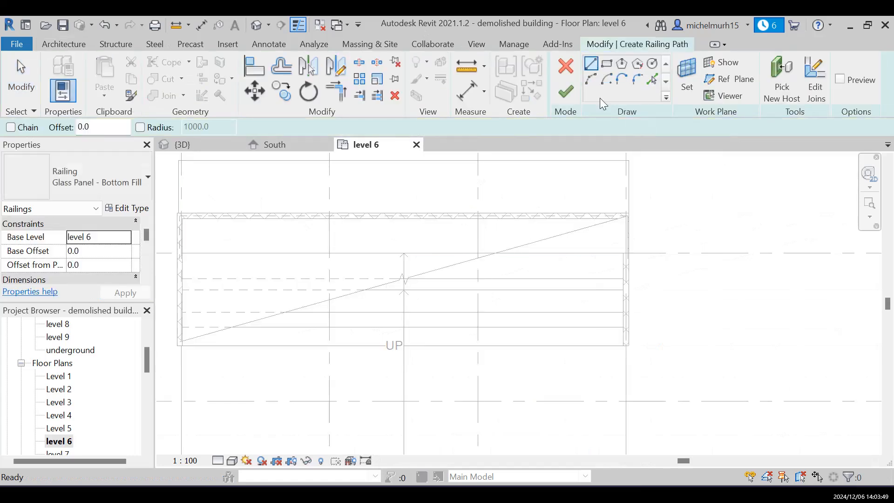
{"action": "left_click", "coordinate": [652, 79]}
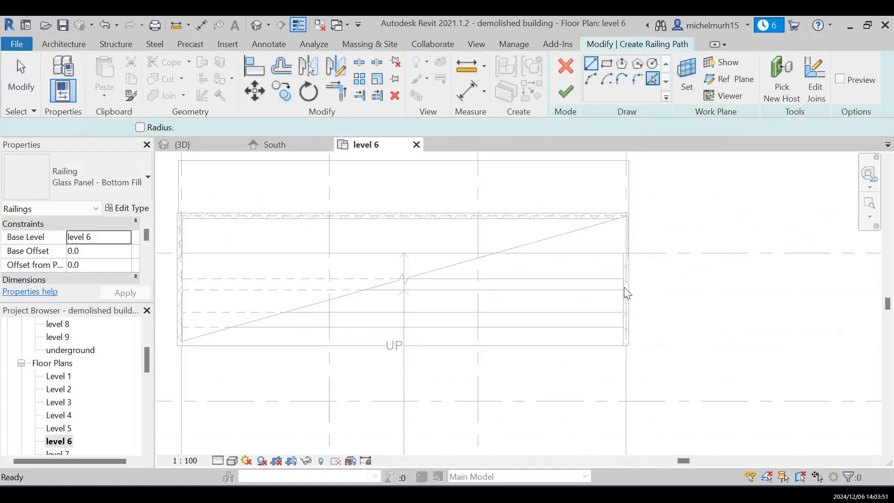
{"action": "scroll", "coordinate": [611, 295], "scroll_direction": "up", "scroll_amount": 1}
{"action": "scroll", "coordinate": [612, 295], "scroll_direction": "up", "scroll_amount": 1}
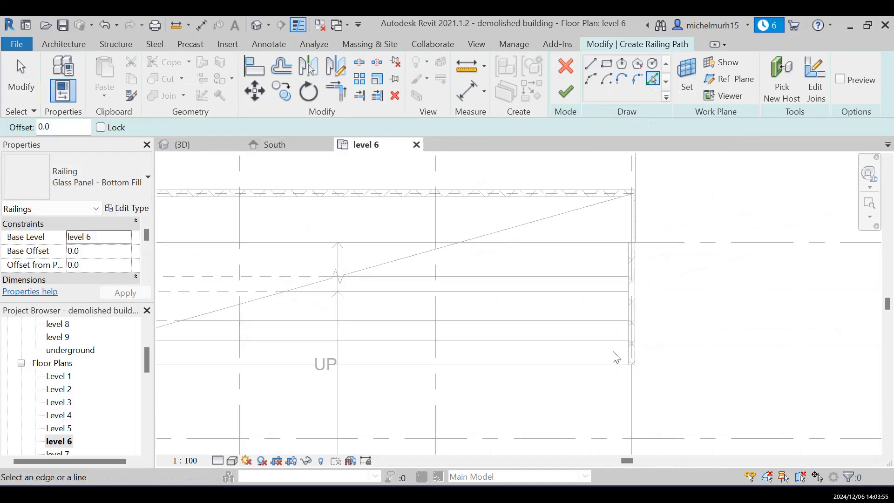
{"action": "left_click", "coordinate": [629, 337]}
{"action": "left_click", "coordinate": [566, 93]}
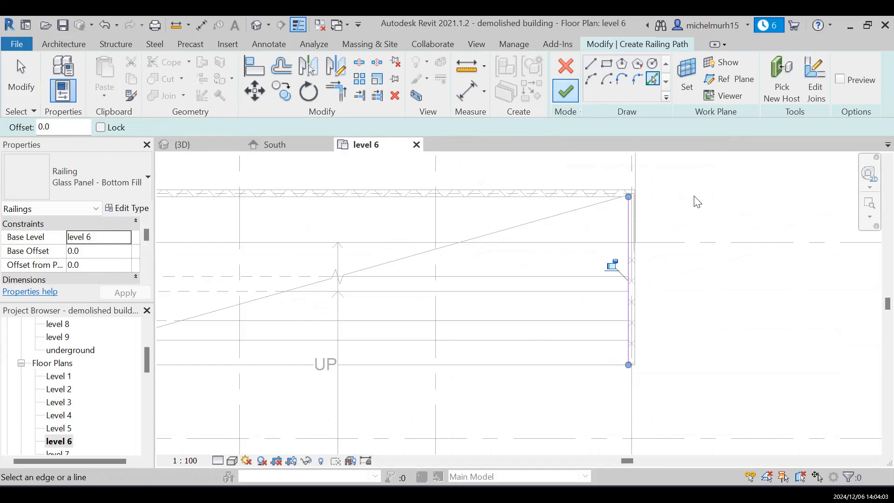
Step: Set the new side railing's base level to level 8, finish its path and check it in the 3D view
{"action": "left_click", "coordinate": [125, 239]}
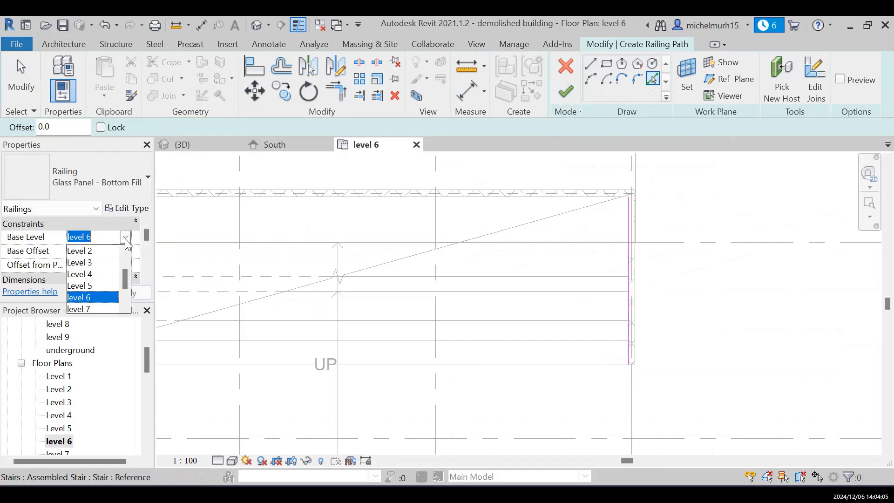
{"action": "scroll", "coordinate": [93, 296], "scroll_direction": "down", "scroll_amount": 1}
{"action": "left_click", "coordinate": [94, 287]}
{"action": "left_click", "coordinate": [133, 293]}
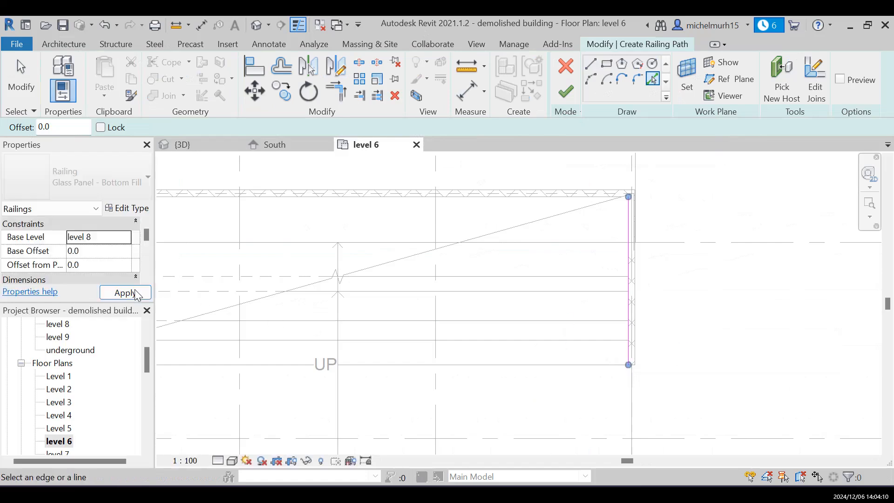
{"action": "left_click", "coordinate": [558, 89]}
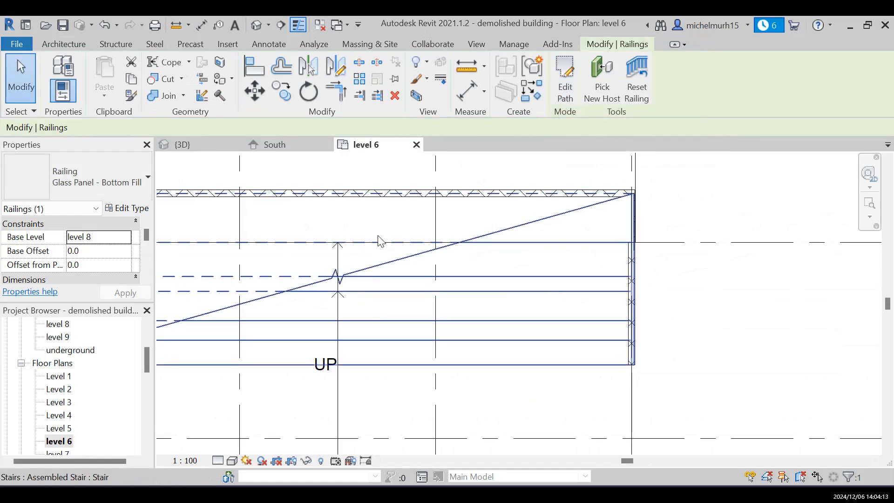
{"action": "scroll", "coordinate": [387, 233], "scroll_direction": "down", "scroll_amount": 2}
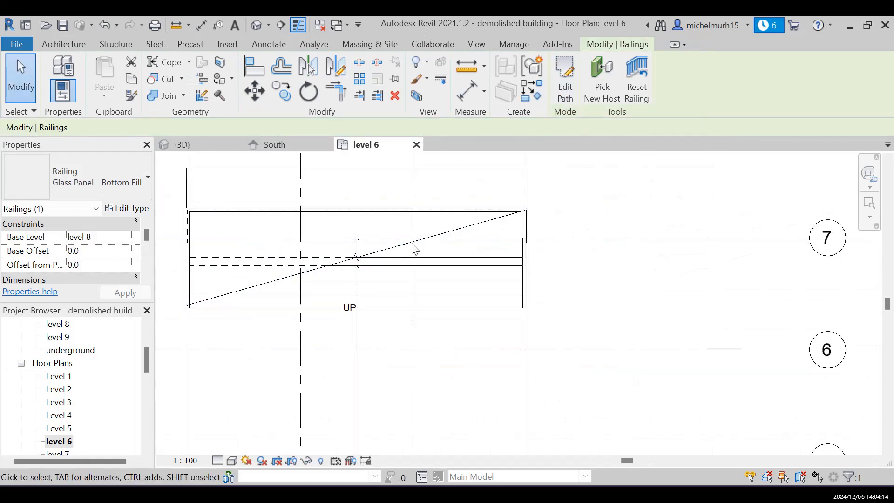
{"action": "left_click", "coordinate": [187, 148]}
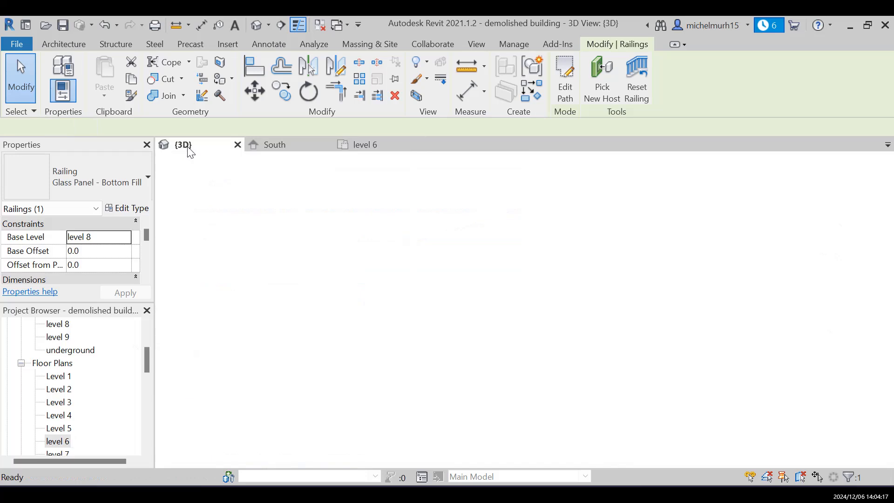
{"action": "left_click", "coordinate": [743, 321]}
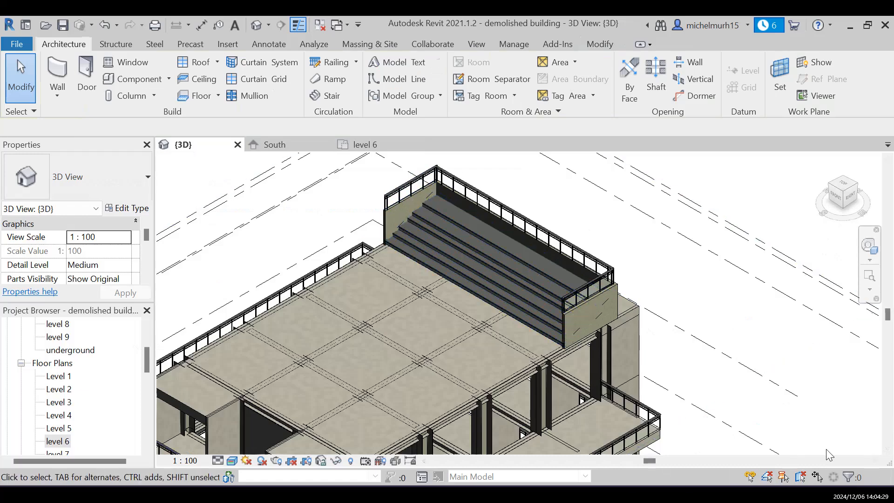
{"action": "left_click", "coordinate": [889, 450]}
{"action": "left_click", "coordinate": [888, 450]}
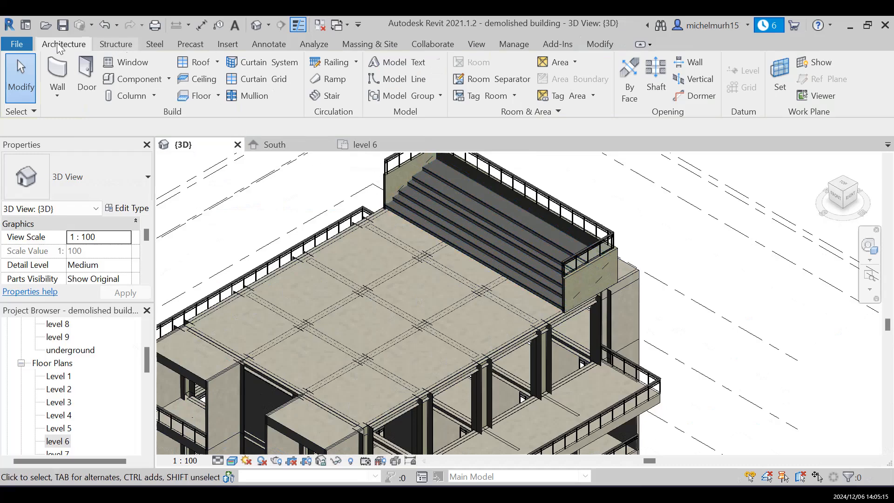
Step: Open the level 7 floor plan and start a sketched stair run from level 7 to level 8, ready for drawing risers
{"action": "left_click", "coordinate": [366, 144]}
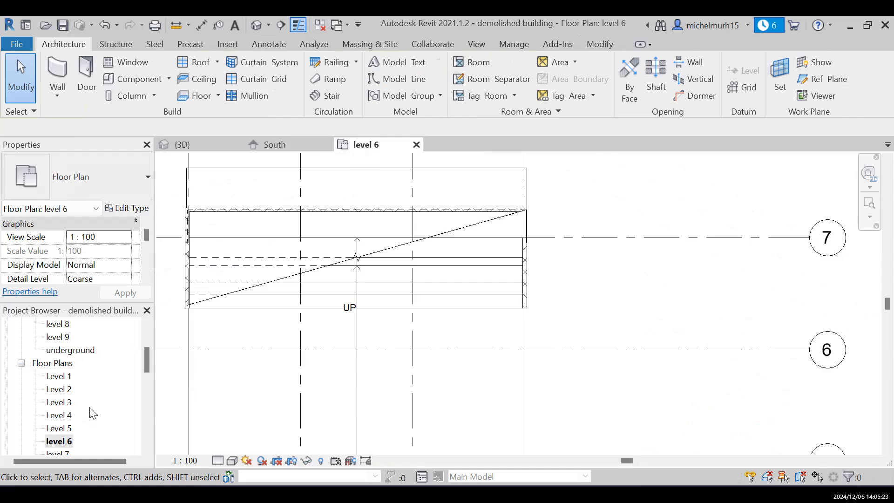
{"action": "scroll", "coordinate": [93, 414], "scroll_direction": "down", "scroll_amount": 1}
{"action": "double_click", "coordinate": [66, 429]}
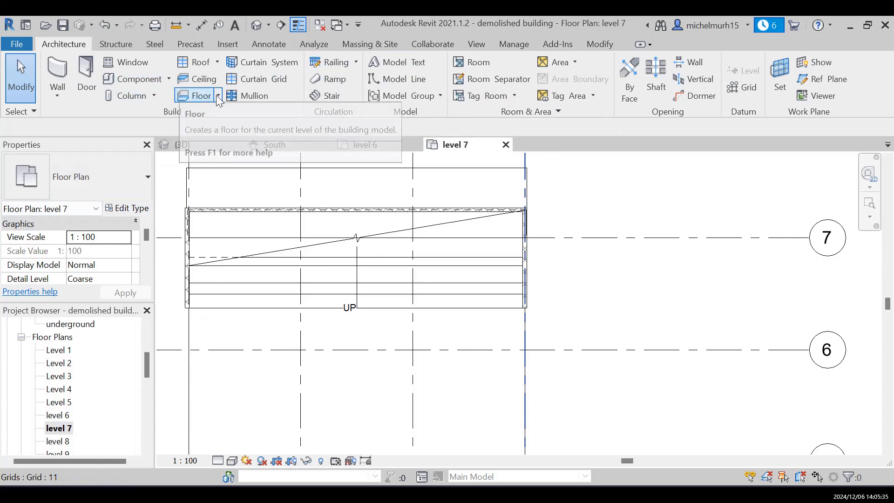
{"action": "left_click", "coordinate": [336, 96]}
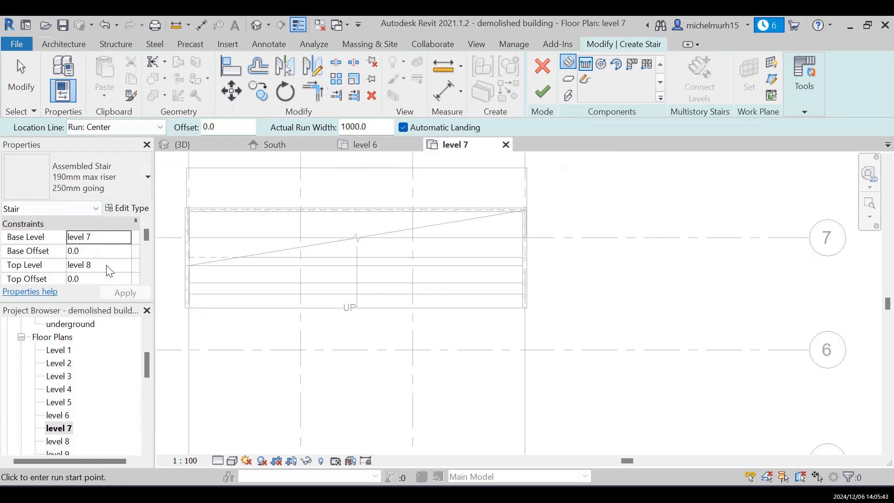
{"action": "left_click", "coordinate": [586, 80]}
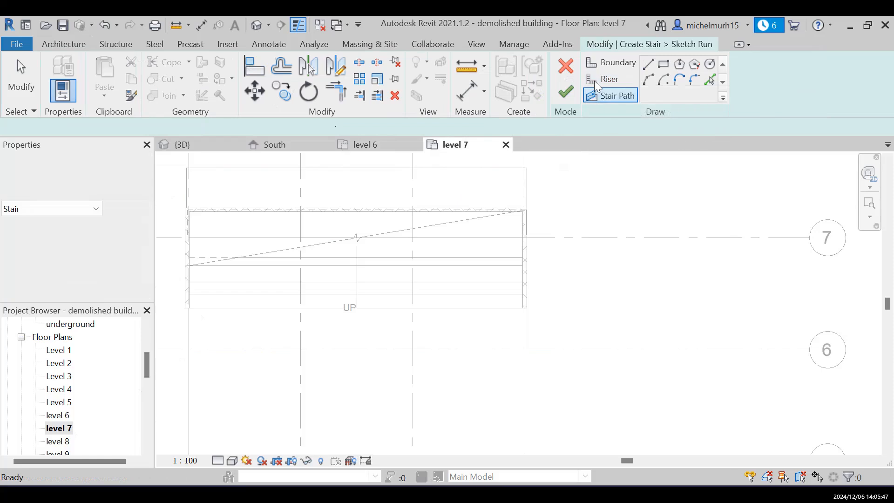
{"action": "left_click", "coordinate": [599, 80]}
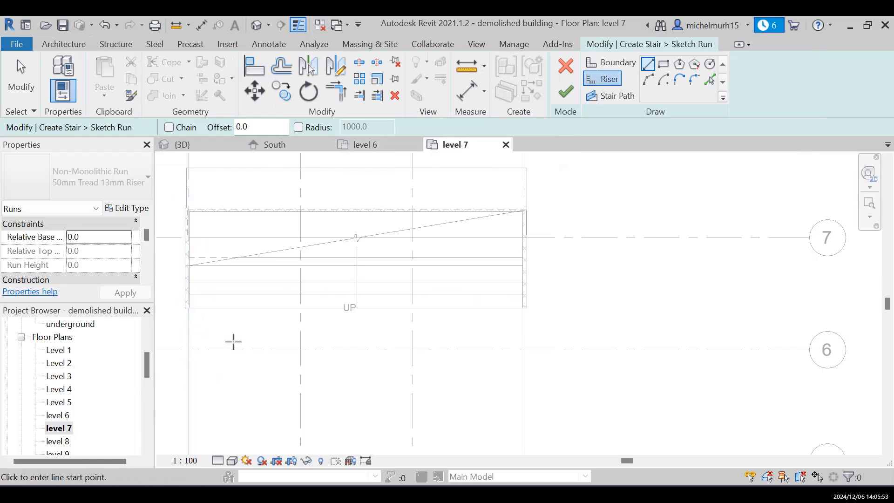
Step: Draw a 13500 mm riser line along the floor's edge at grid 11, from the existing stair's foot corner to grid 3
{"action": "scroll", "coordinate": [239, 345], "scroll_direction": "down", "scroll_amount": 1}
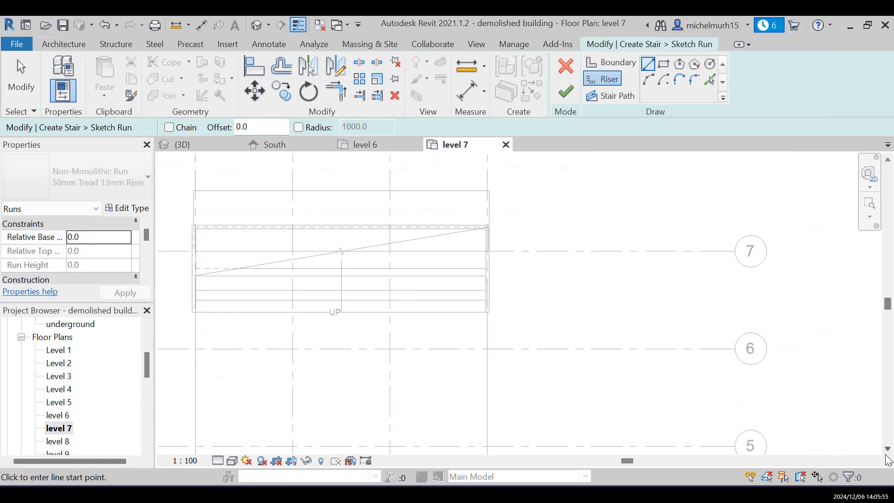
{"action": "left_click", "coordinate": [888, 449]}
{"action": "left_click", "coordinate": [888, 448]}
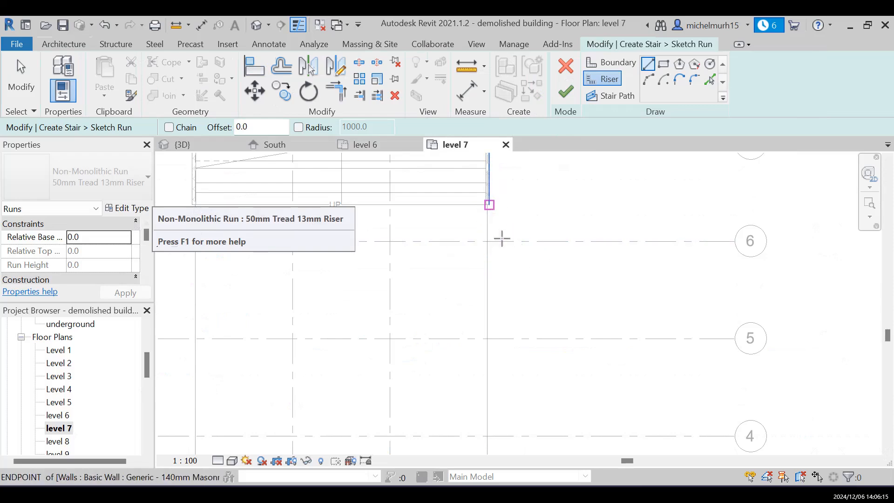
{"action": "scroll", "coordinate": [502, 238], "scroll_direction": "down", "scroll_amount": 3}
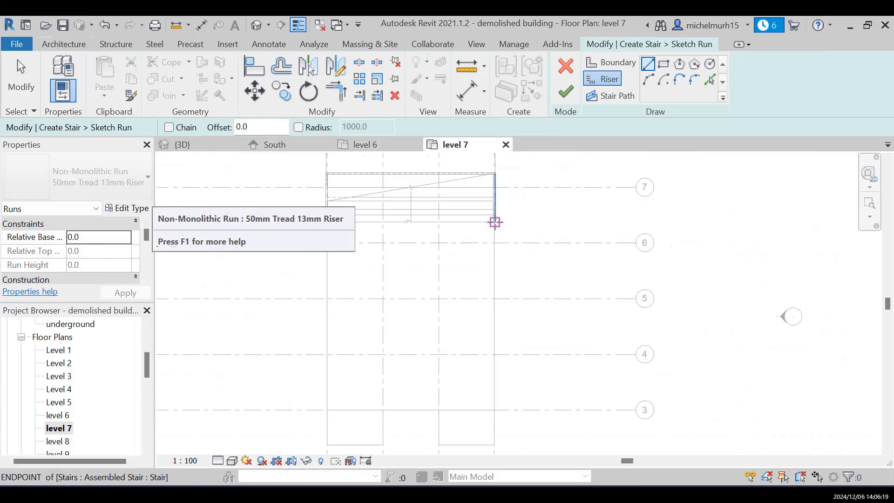
{"action": "scroll", "coordinate": [495, 222], "scroll_direction": "up", "scroll_amount": 3}
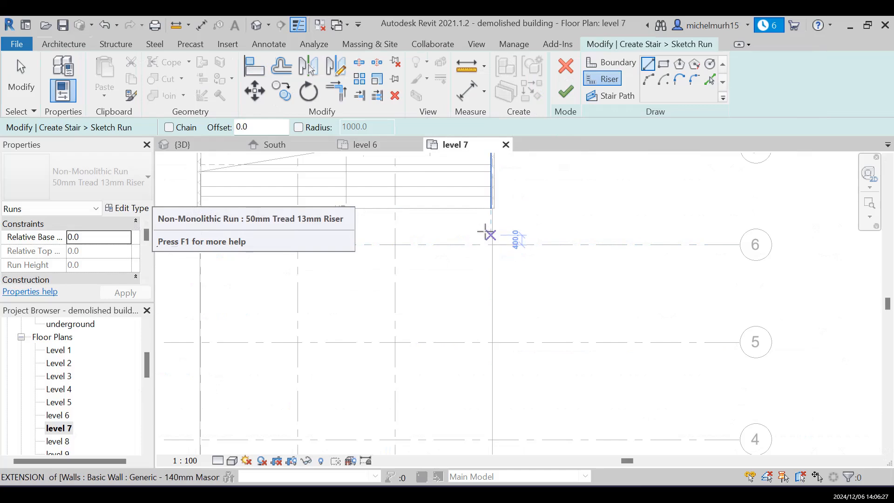
{"action": "left_click", "coordinate": [493, 209]}
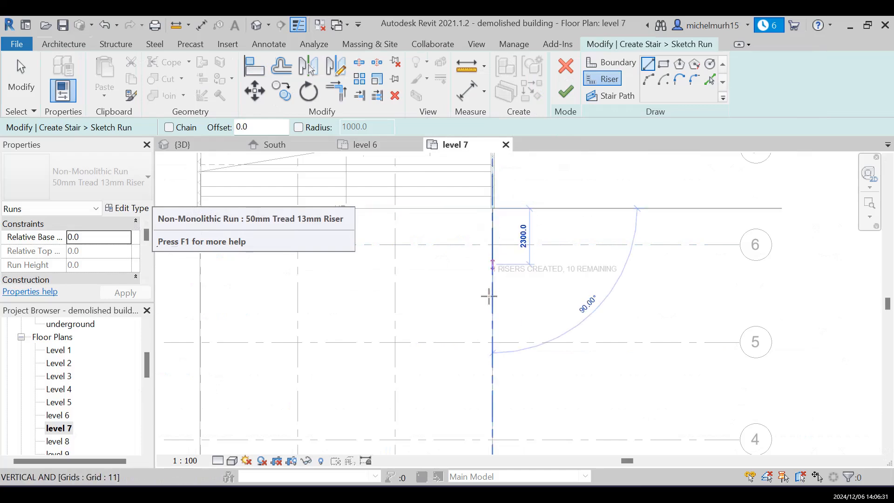
{"action": "scroll", "coordinate": [492, 416], "scroll_direction": "down", "scroll_amount": 2}
{"action": "scroll", "coordinate": [493, 425], "scroll_direction": "down", "scroll_amount": 2}
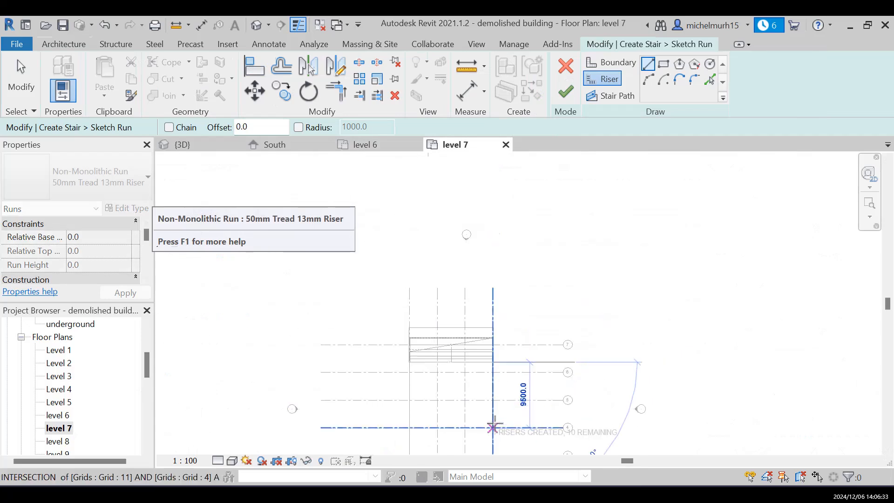
{"action": "left_click", "coordinate": [887, 449]}
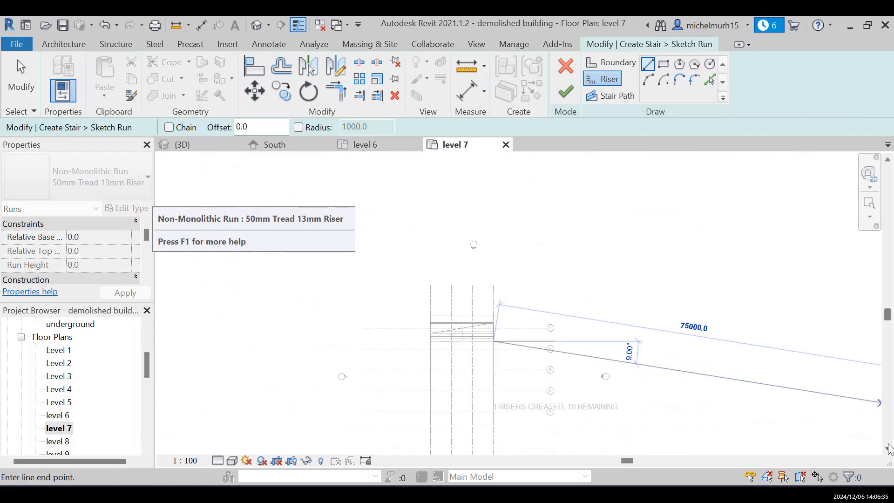
{"action": "left_click", "coordinate": [887, 450]}
{"action": "left_click", "coordinate": [887, 450]}
{"action": "left_click", "coordinate": [887, 450]}
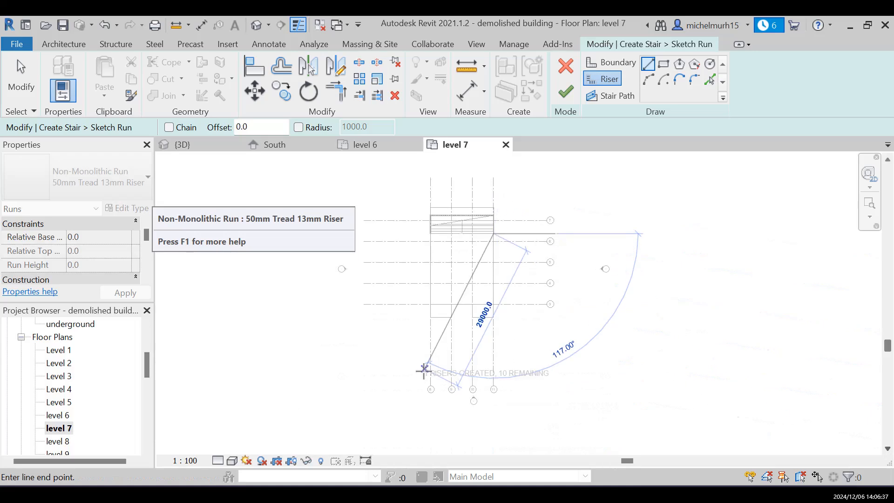
{"action": "scroll", "coordinate": [424, 371], "scroll_direction": "up", "scroll_amount": 2}
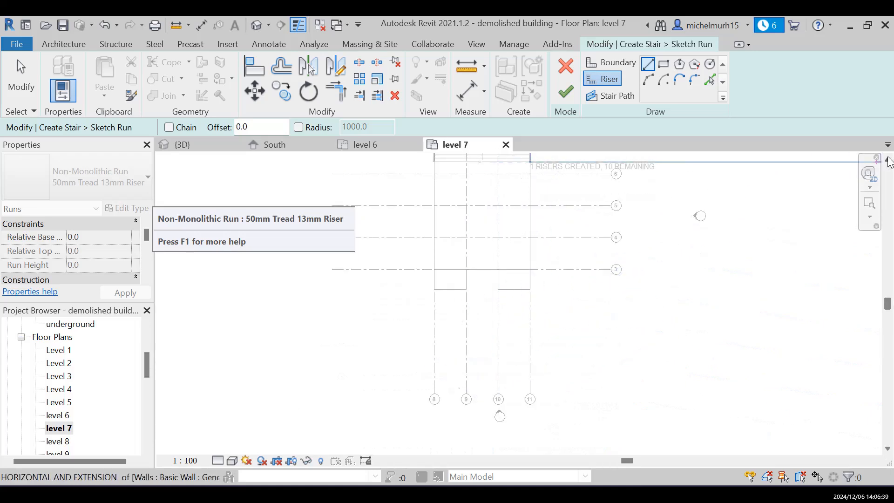
{"action": "left_click", "coordinate": [887, 161]}
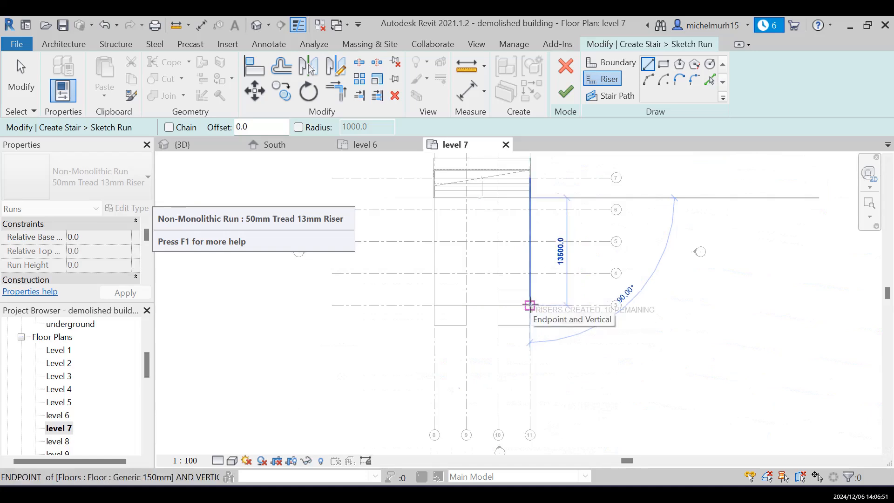
{"action": "left_click", "coordinate": [529, 305]}
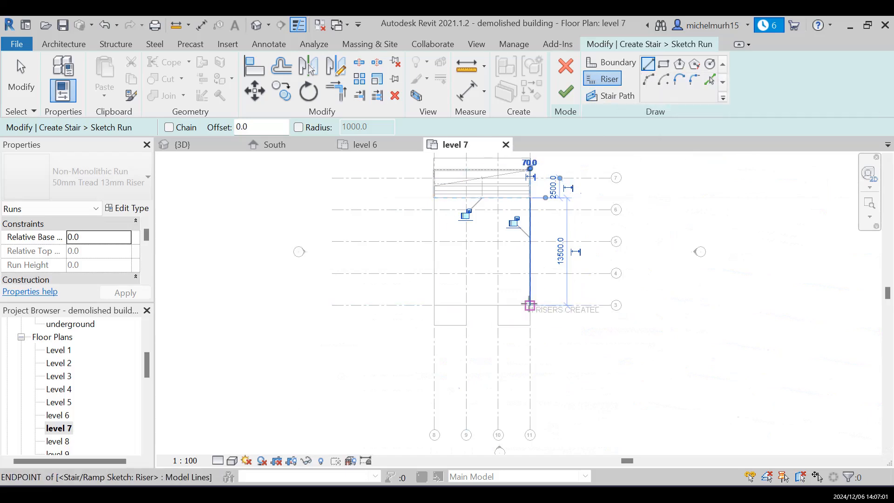
Step: Draw a second 13500 mm riser line 500 mm inside the first, from grid 3 to the existing stair's foot line
{"action": "scroll", "coordinate": [530, 306], "scroll_direction": "up", "scroll_amount": 2}
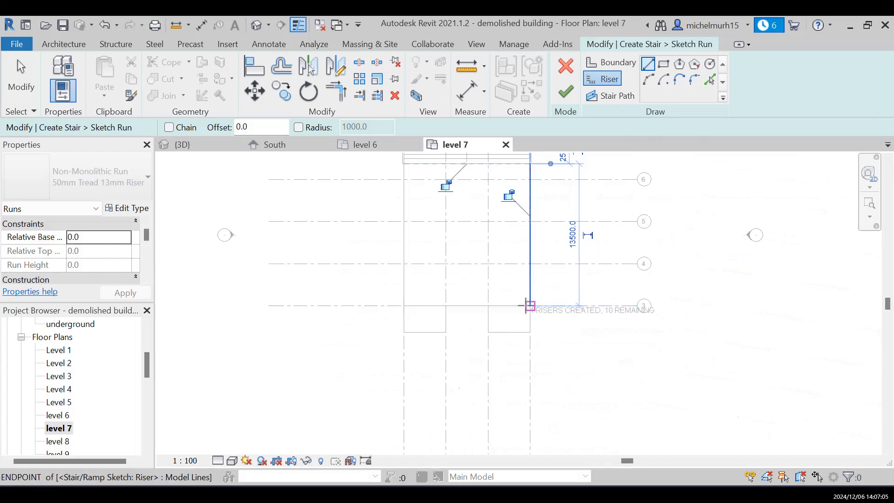
{"action": "scroll", "coordinate": [530, 305], "scroll_direction": "up", "scroll_amount": 2}
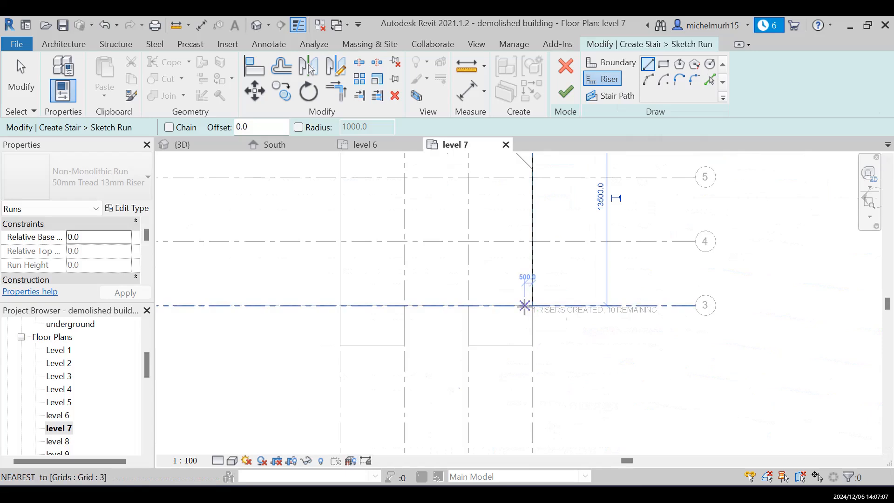
{"action": "left_click", "coordinate": [524, 305]}
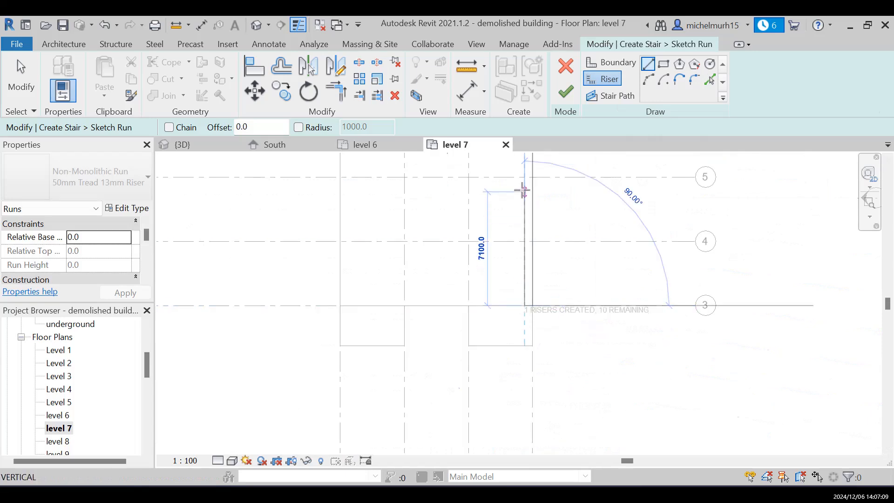
{"action": "scroll", "coordinate": [523, 190], "scroll_direction": "down", "scroll_amount": 2}
{"action": "scroll", "coordinate": [523, 190], "scroll_direction": "down", "scroll_amount": 2}
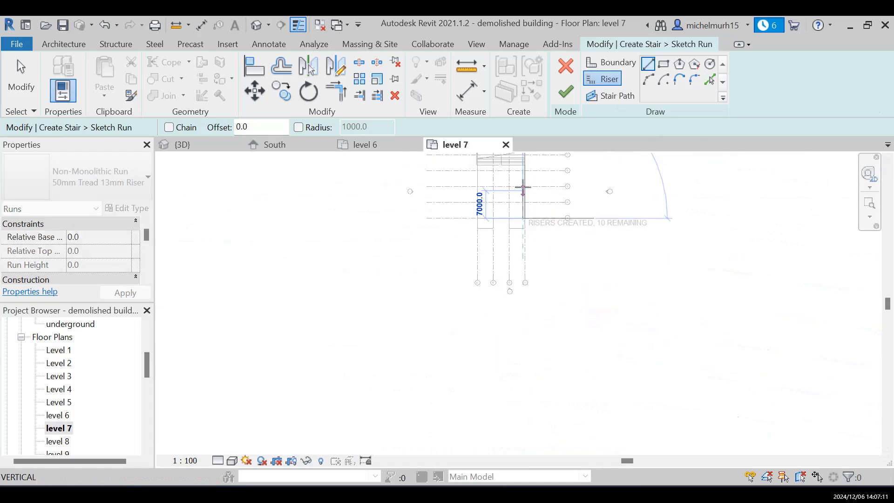
{"action": "scroll", "coordinate": [523, 168], "scroll_direction": "up", "scroll_amount": 3}
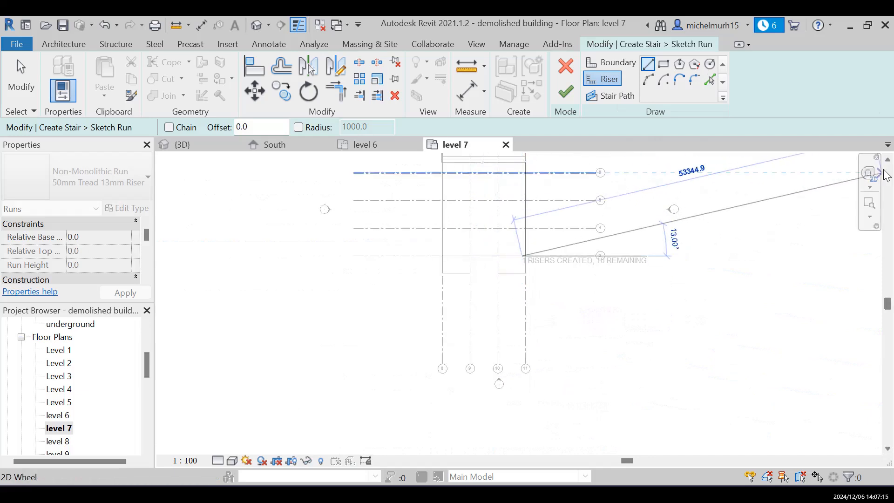
{"action": "left_click", "coordinate": [887, 160]}
{"action": "left_click", "coordinate": [887, 161]}
{"action": "left_click", "coordinate": [887, 161]}
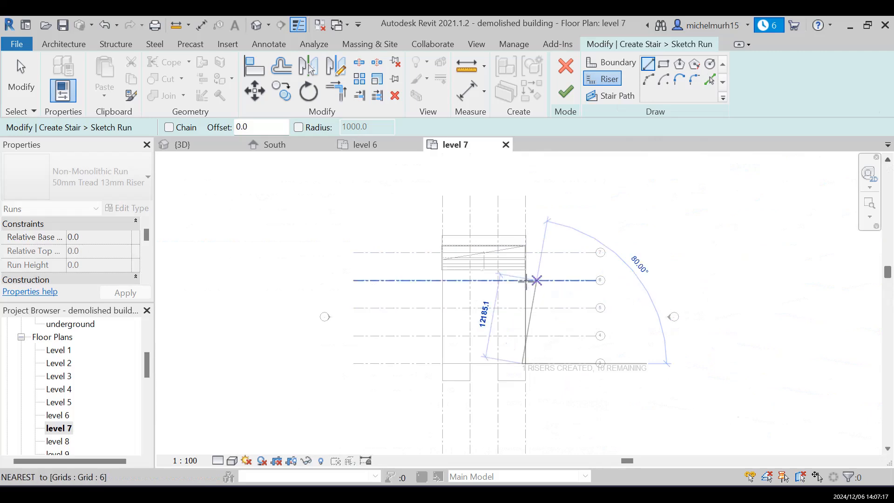
{"action": "scroll", "coordinate": [526, 281], "scroll_direction": "up", "scroll_amount": 2}
{"action": "scroll", "coordinate": [527, 292], "scroll_direction": "up", "scroll_amount": 3}
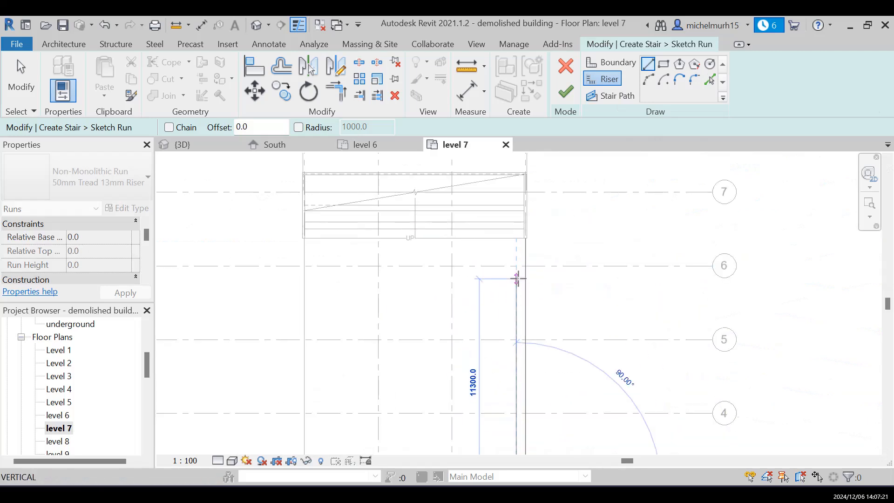
{"action": "left_click", "coordinate": [516, 238]}
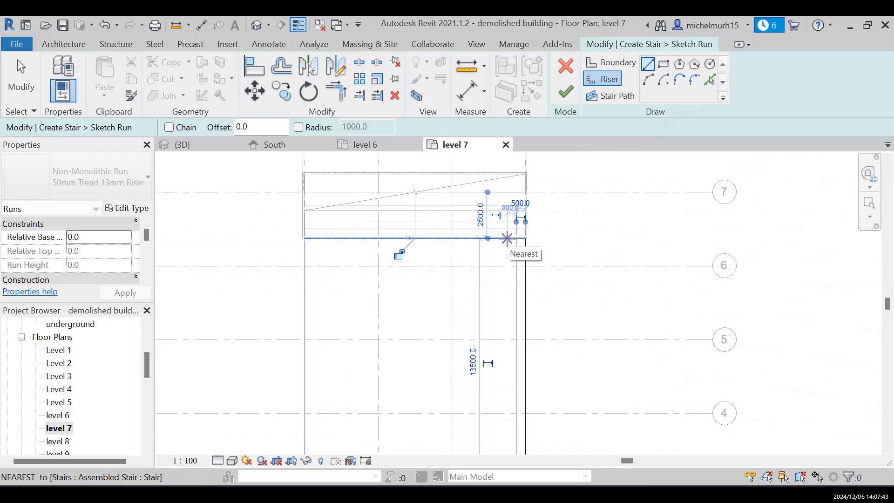
Step: Draw a third riser line 500 mm inside the second, from the existing stair's foot line to grid 3
{"action": "left_click", "coordinate": [507, 239]}
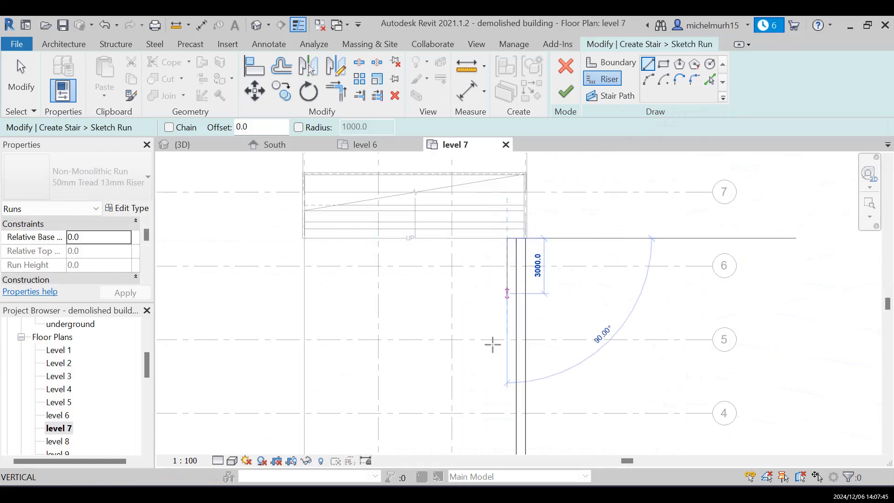
{"action": "left_click", "coordinate": [886, 448]}
{"action": "left_click", "coordinate": [885, 449]}
{"action": "left_click", "coordinate": [886, 449]}
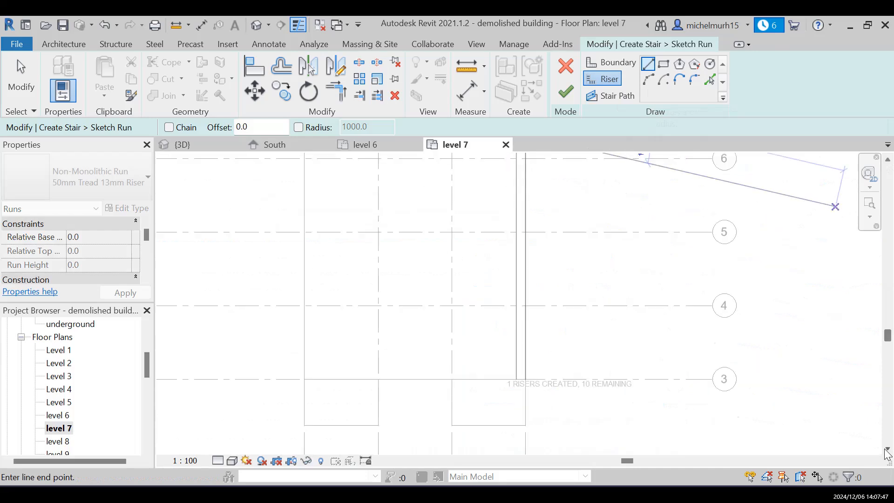
{"action": "left_click", "coordinate": [506, 379]}
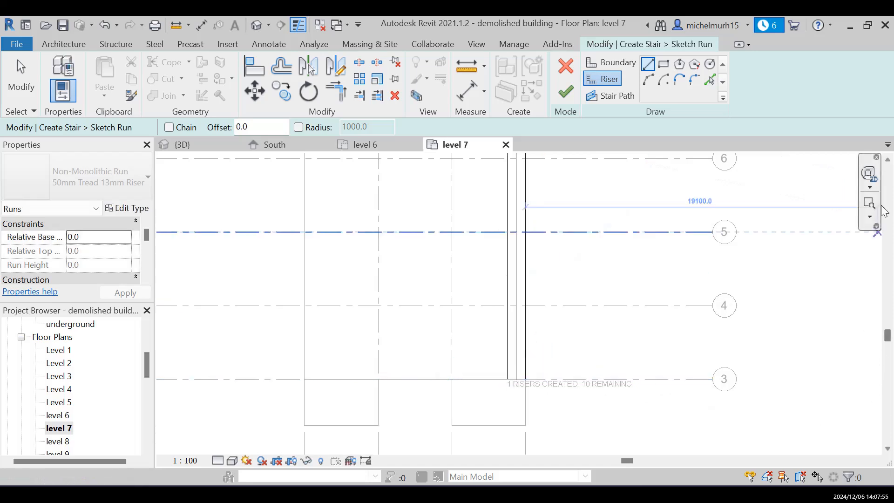
{"action": "left_click", "coordinate": [889, 160]}
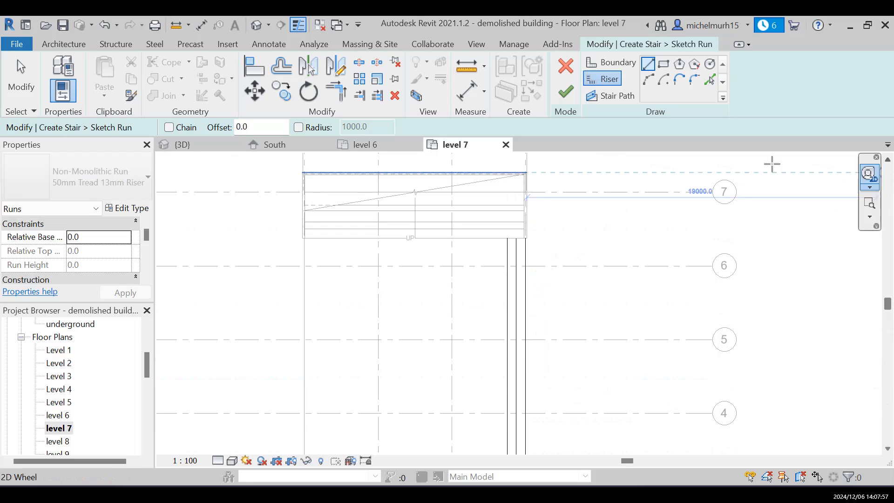
{"action": "key", "text": "Escape"}
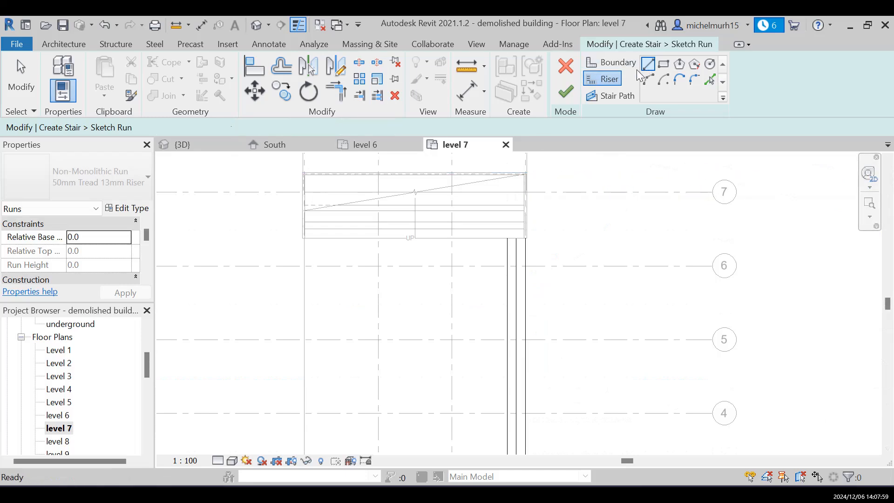
Step: Join the ends of the three risers with boundary lines, one along the existing stair's foot and one along grid 3
{"action": "left_click", "coordinate": [624, 63]}
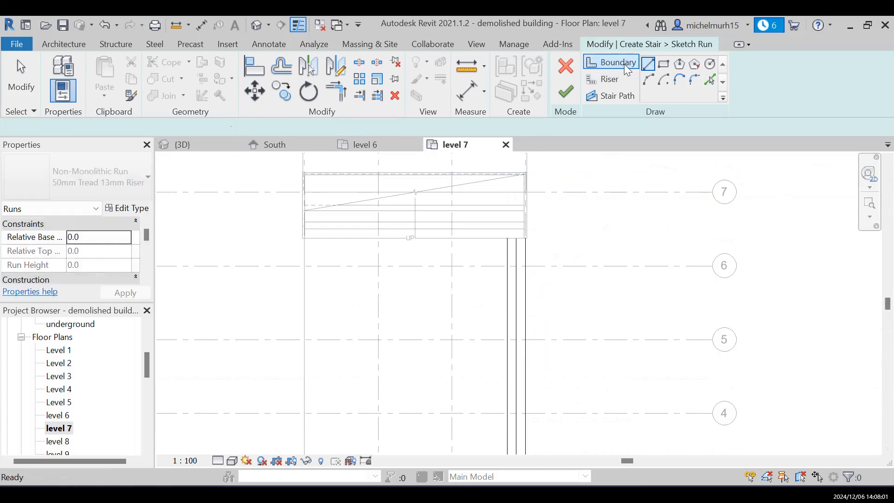
{"action": "left_click", "coordinate": [507, 239]}
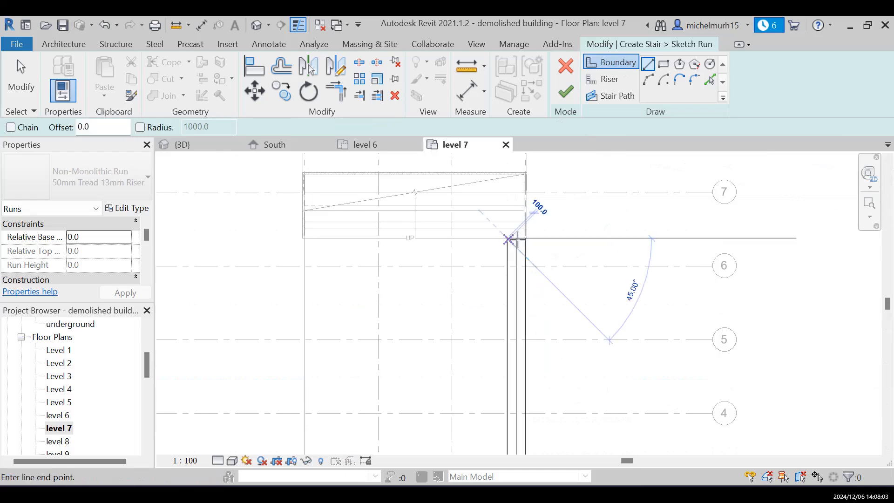
{"action": "left_click", "coordinate": [525, 239]}
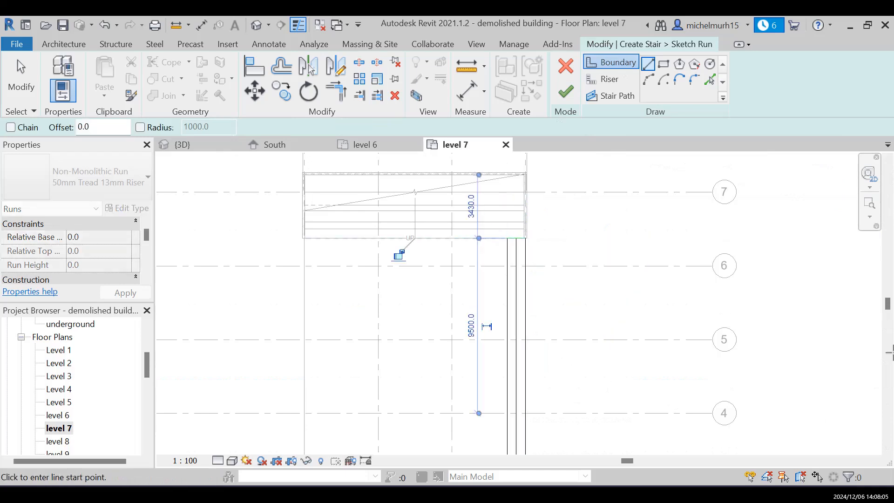
{"action": "left_click", "coordinate": [887, 449]}
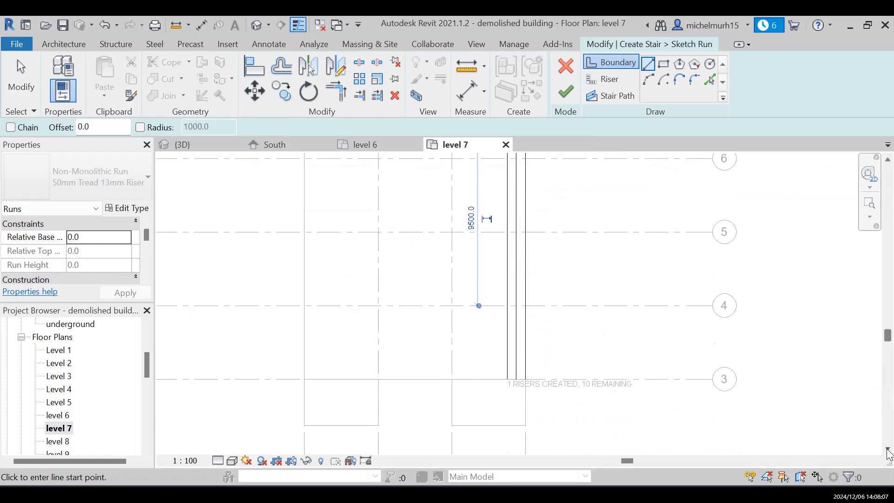
{"action": "left_click", "coordinate": [887, 449]}
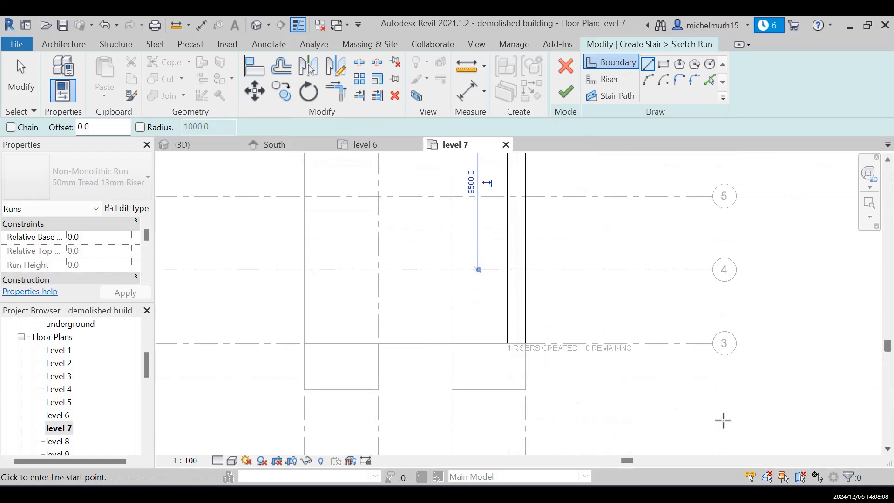
{"action": "left_click", "coordinate": [507, 343]}
{"action": "left_click", "coordinate": [525, 343]}
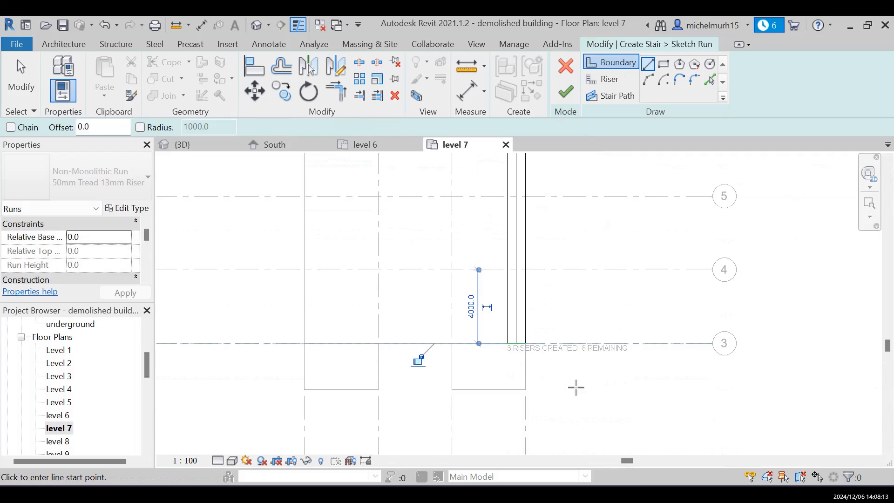
Step: Finish the run sketch and check the new run along the roof floor's edge from the front in the 3D view
{"action": "left_click", "coordinate": [569, 91]}
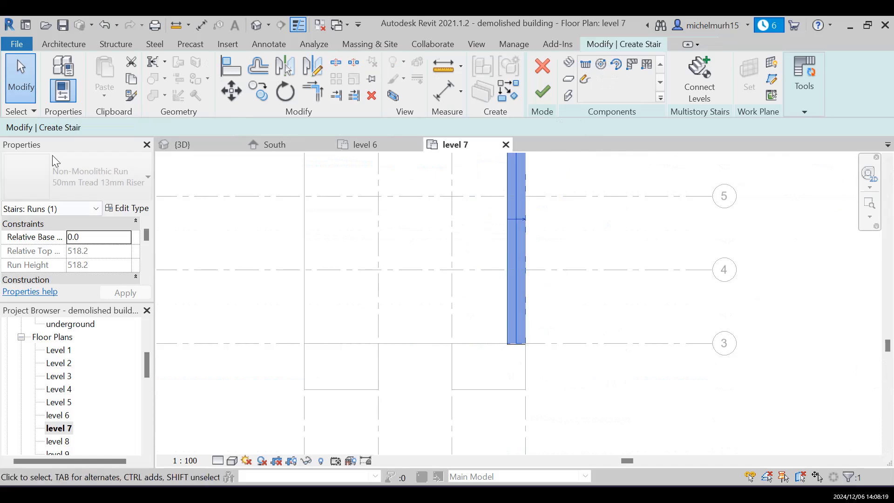
{"action": "left_click", "coordinate": [889, 161]}
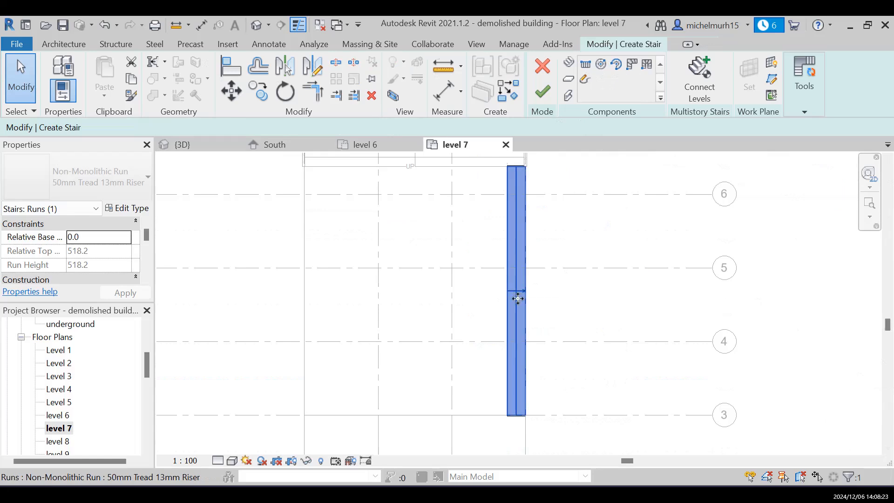
{"action": "left_click", "coordinate": [200, 146]}
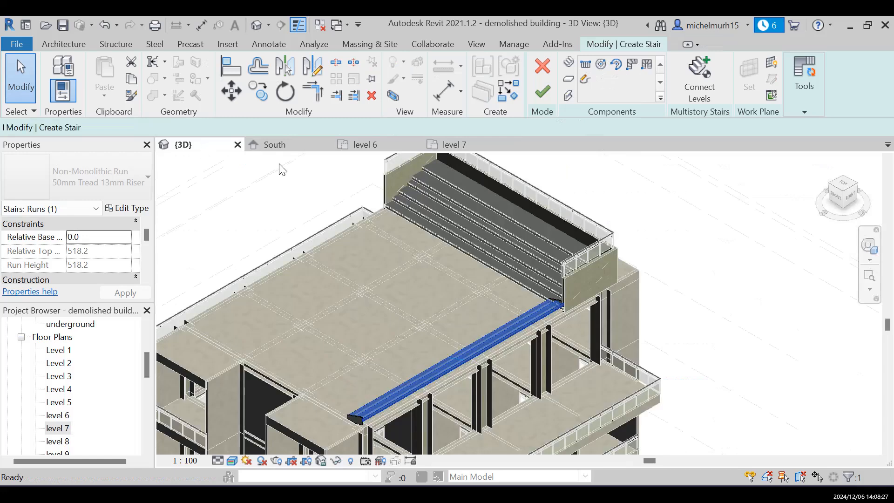
{"action": "left_click", "coordinate": [427, 332]}
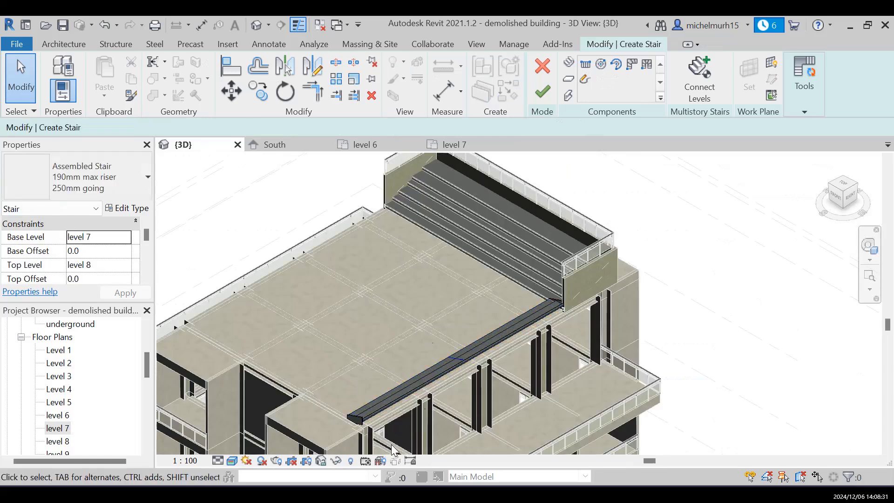
{"action": "left_click", "coordinate": [869, 245]}
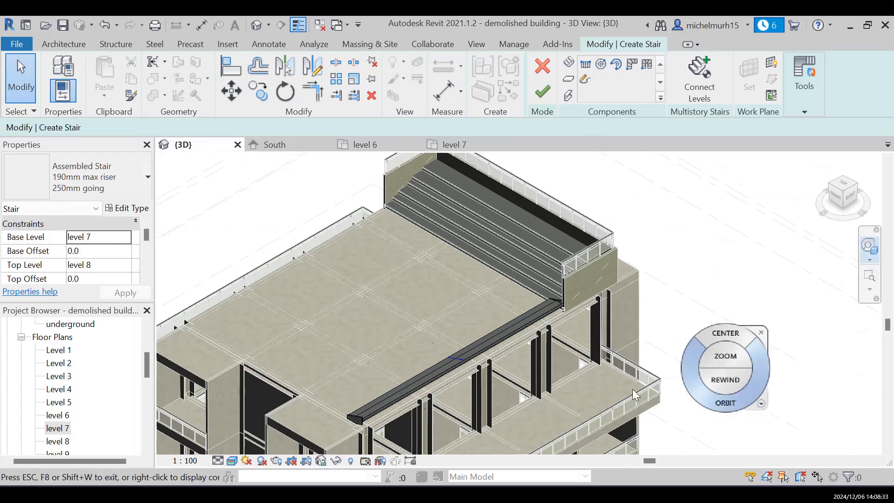
{"action": "left_click_drag", "start_coordinate": [665, 398], "coordinate": [701, 373]}
{"action": "key", "text": "Escape"}
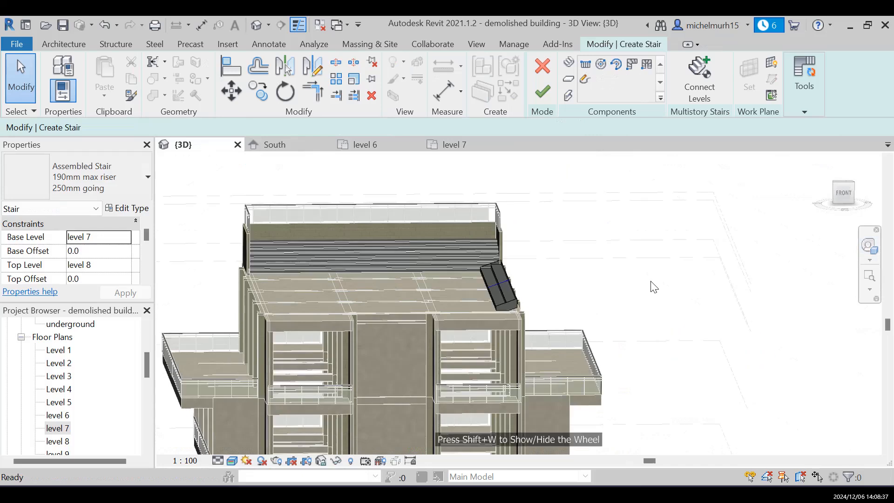
Step: Complete the side stair, dismiss the warning and check the whole building in the 3D view
{"action": "left_click", "coordinate": [545, 93]}
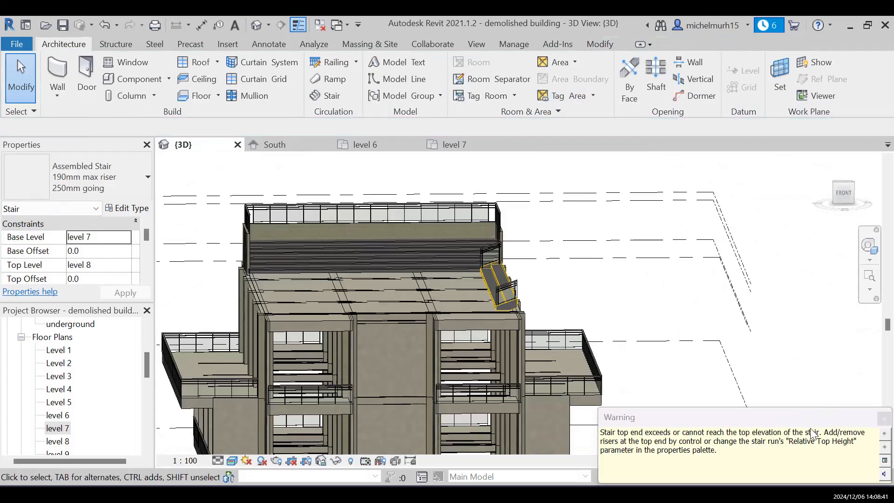
{"action": "left_click", "coordinate": [884, 418]}
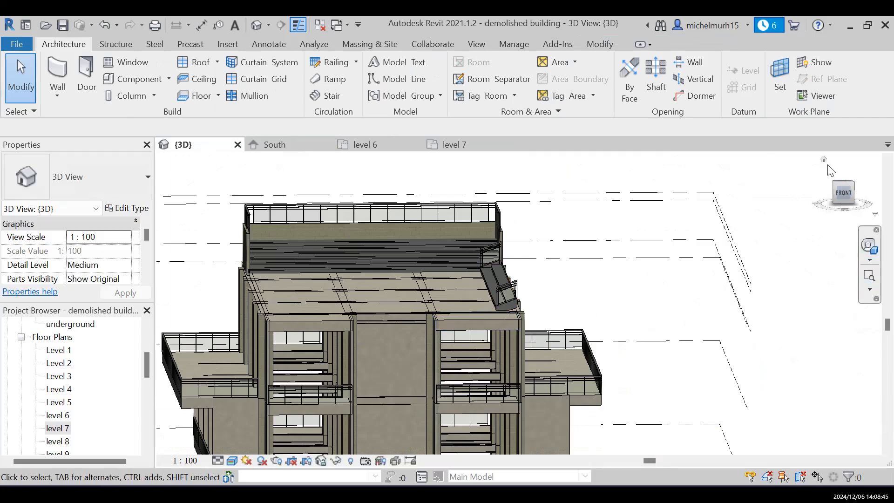
{"action": "left_click", "coordinate": [825, 162]}
{"action": "left_click", "coordinate": [823, 160]}
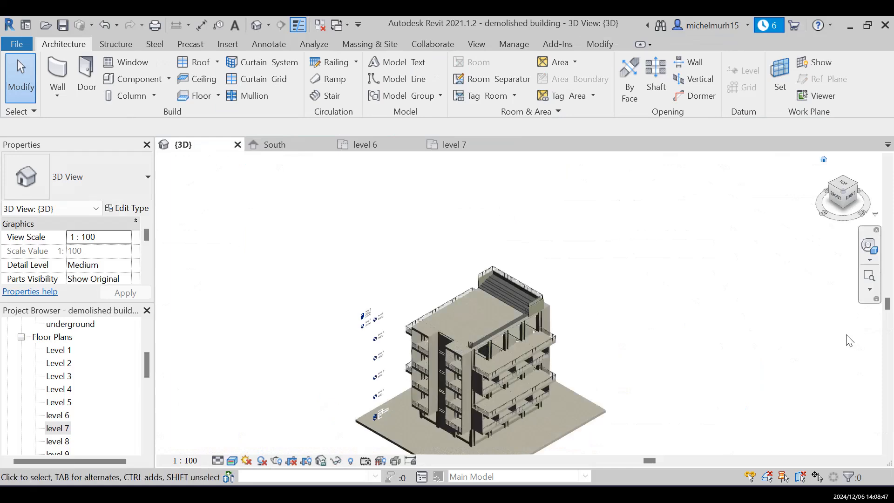
{"action": "scroll", "coordinate": [643, 324], "scroll_direction": "up", "scroll_amount": 5}
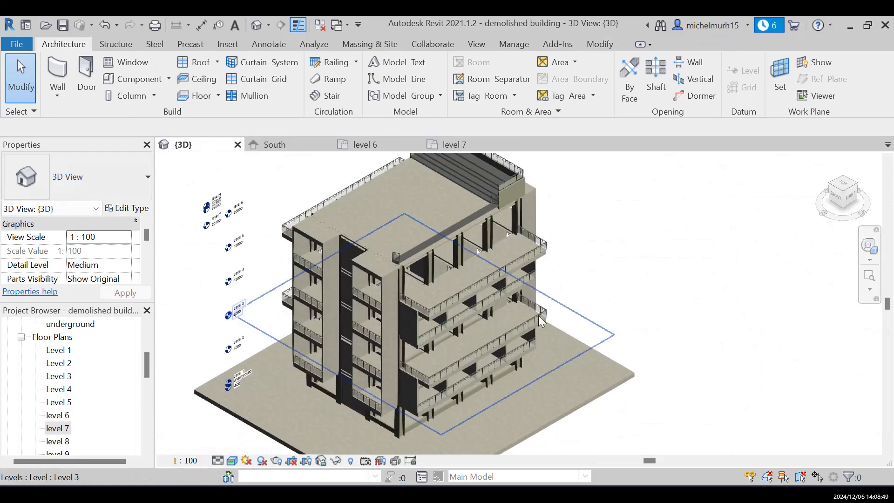
{"action": "left_click", "coordinate": [869, 247]}
{"action": "left_click_drag", "start_coordinate": [661, 407], "coordinate": [760, 387]}
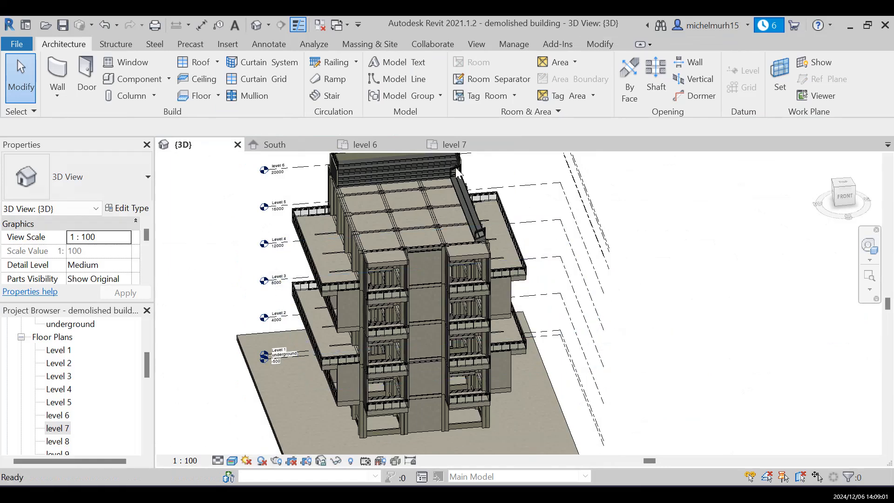
Step: Delete the two short Glass Panel - Bottom Fill railings at the front and rear ends of the new side stair
{"action": "scroll", "coordinate": [493, 256], "scroll_direction": "up", "scroll_amount": 3}
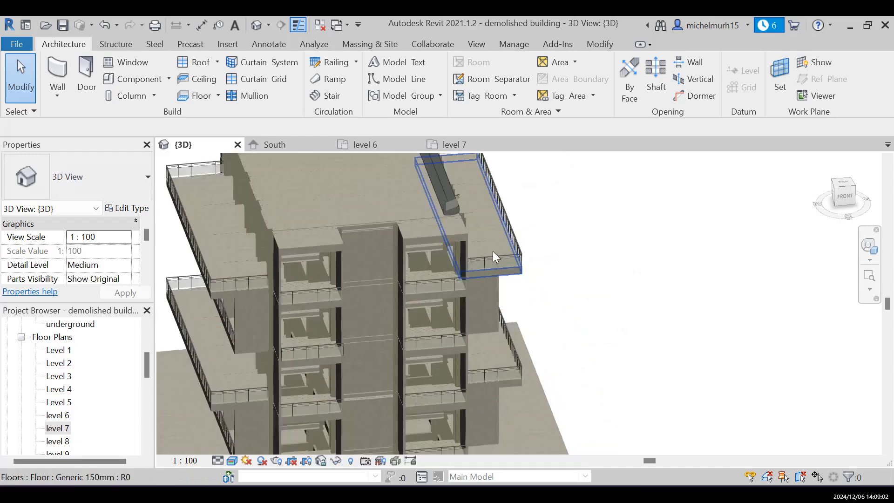
{"action": "left_click", "coordinate": [453, 208]}
{"action": "key", "text": "Escape"}
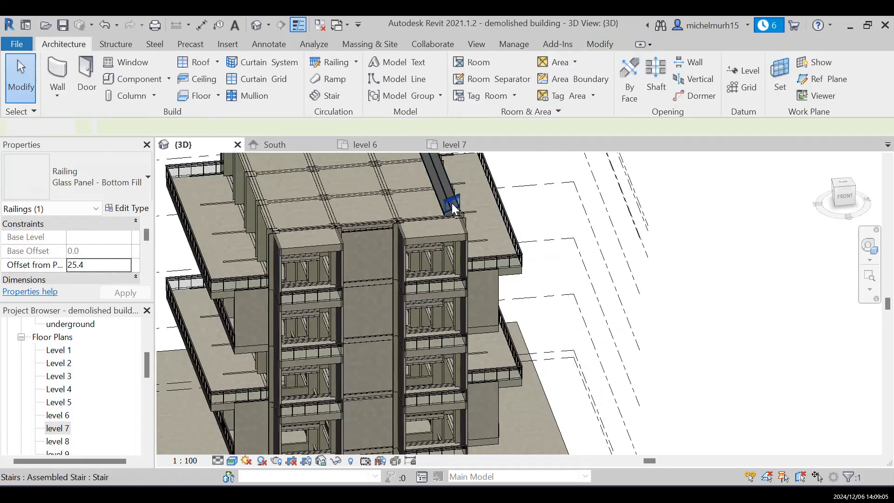
{"action": "left_click", "coordinate": [889, 160]}
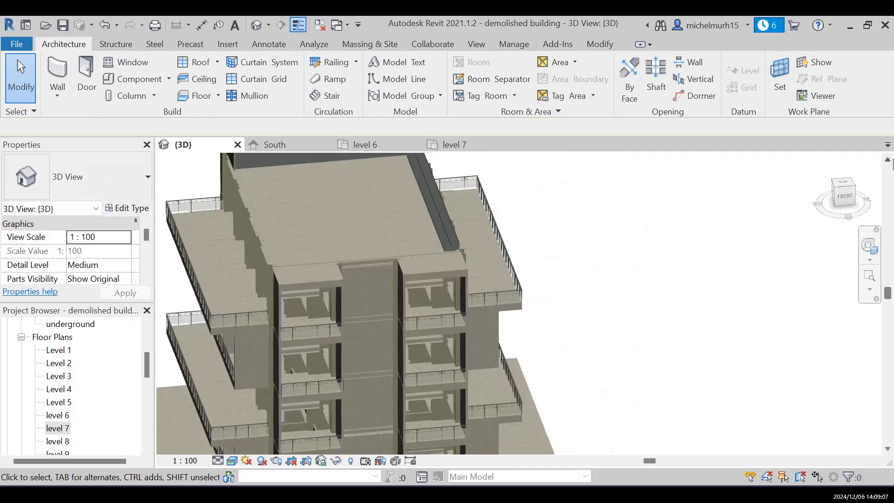
{"action": "left_click", "coordinate": [889, 160]}
{"action": "left_click", "coordinate": [889, 160]}
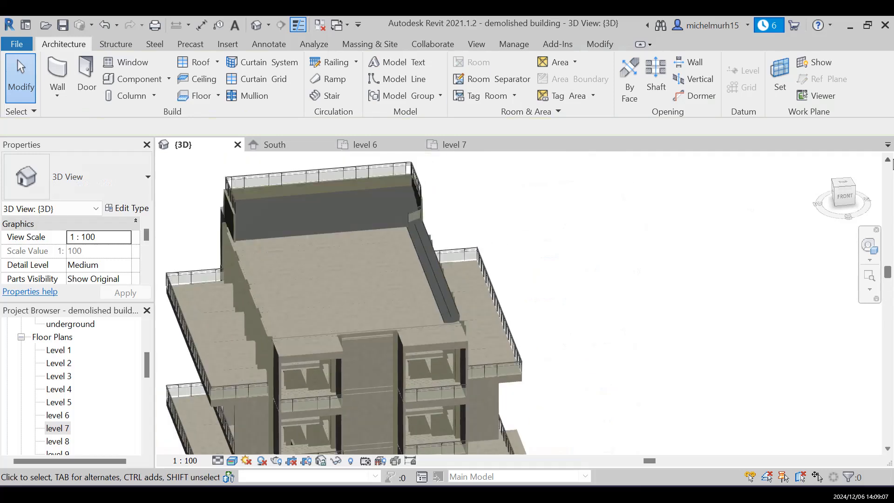
{"action": "left_click", "coordinate": [413, 220]}
{"action": "key", "text": "Escape"}
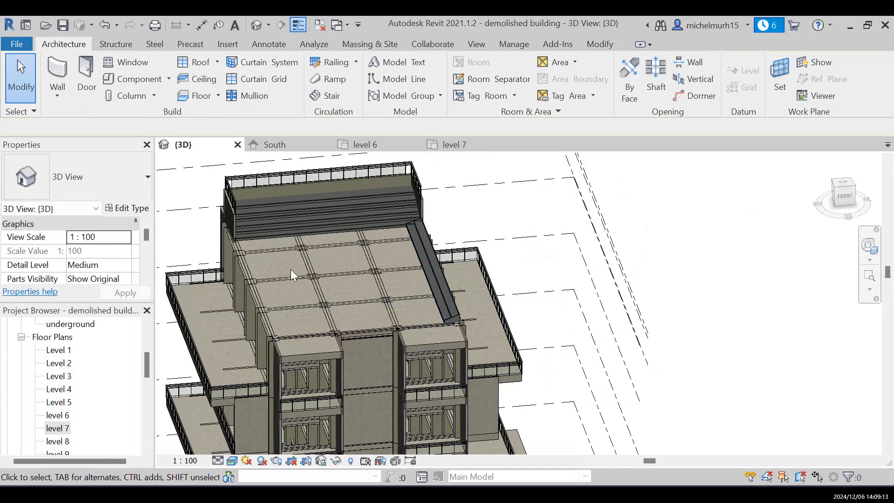
Step: Copy the low side stair across the roof floor to its opposite long edge and dismiss the warning
{"action": "left_click", "coordinate": [437, 289]}
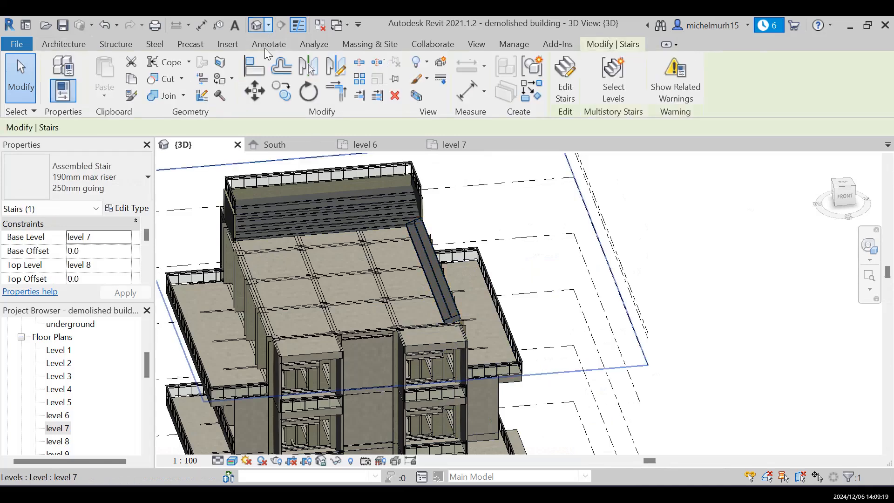
{"action": "left_click", "coordinate": [286, 90]}
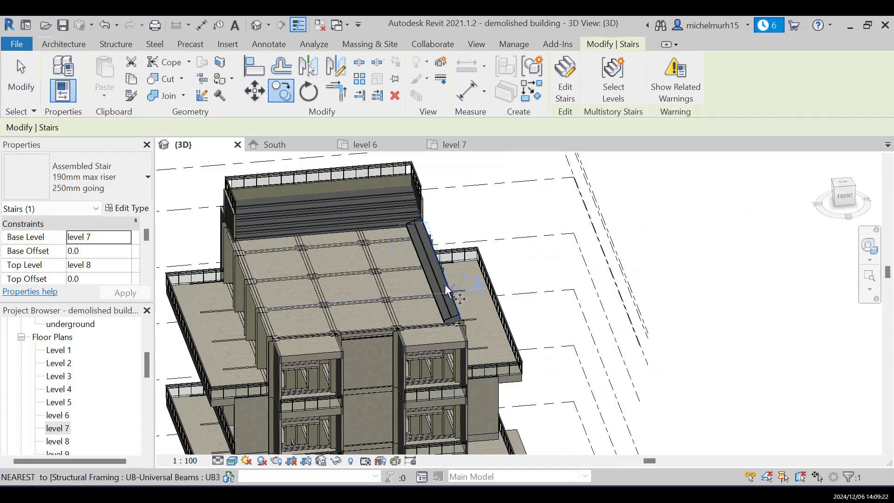
{"action": "left_click", "coordinate": [429, 260]}
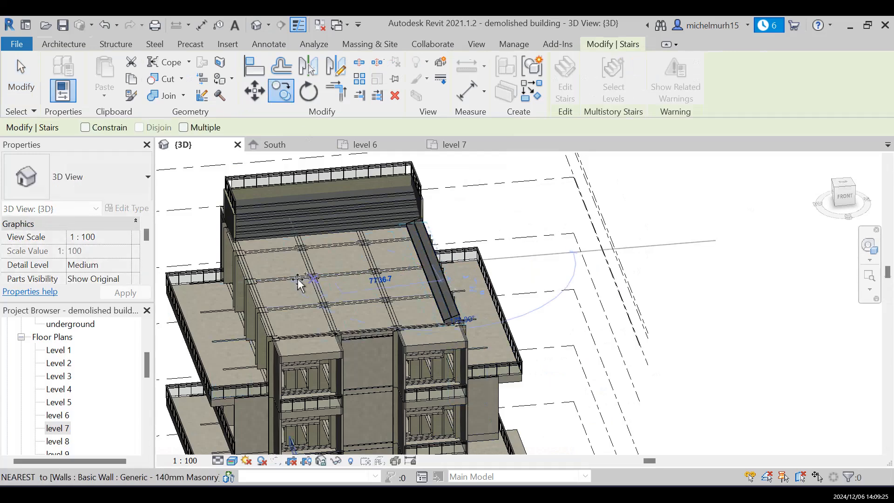
{"action": "left_click", "coordinate": [272, 281]}
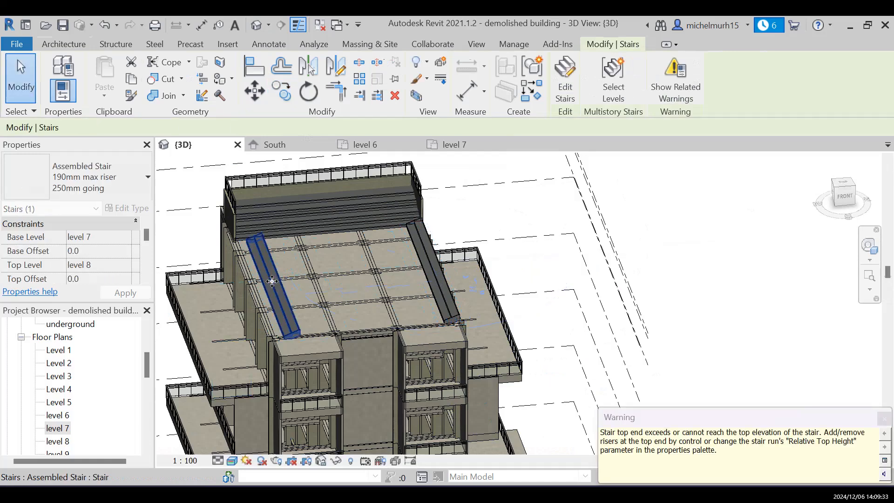
{"action": "left_click", "coordinate": [881, 418]}
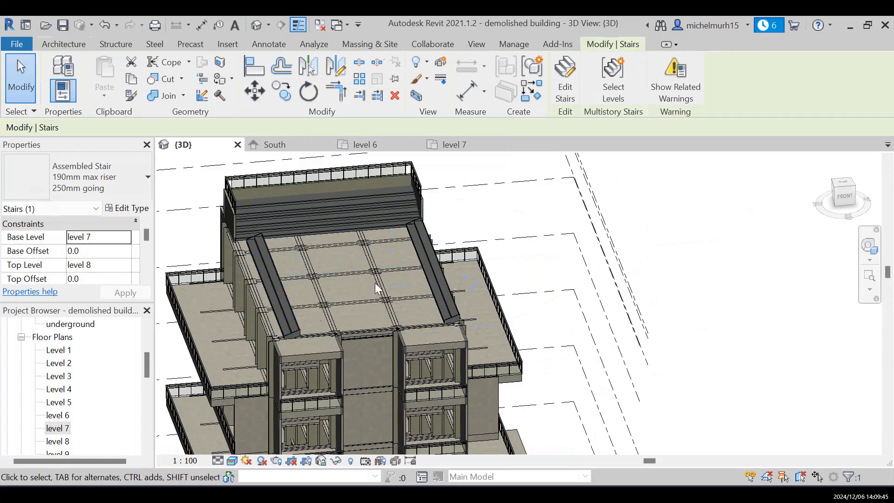
{"action": "left_click", "coordinate": [308, 93]}
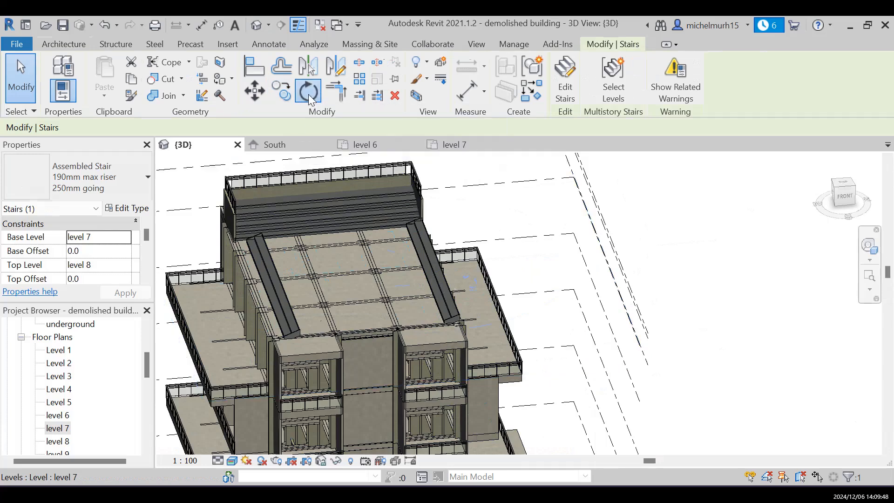
{"action": "left_click", "coordinate": [350, 283]}
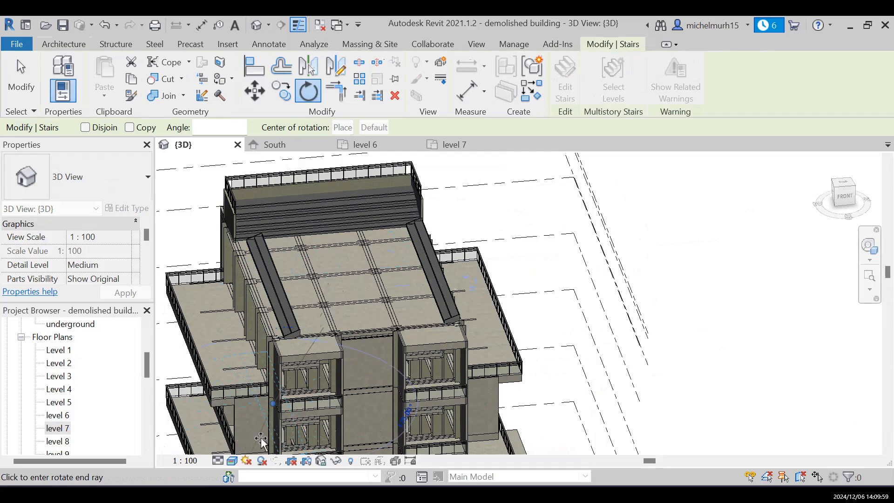
{"action": "left_click", "coordinate": [887, 448]}
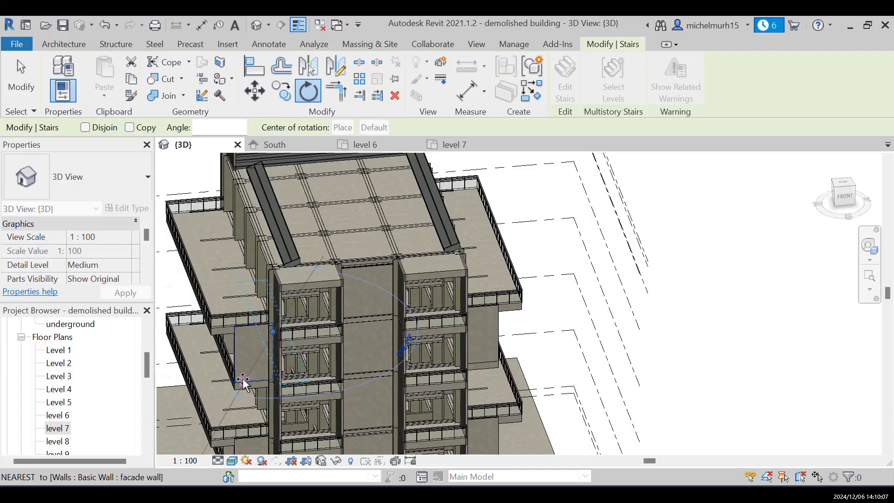
{"action": "left_click", "coordinate": [241, 381]}
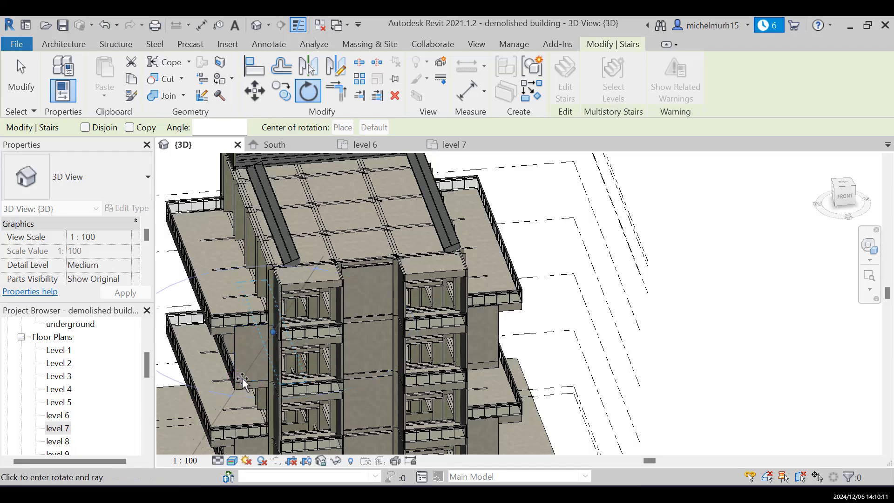
{"action": "scroll", "coordinate": [242, 382], "scroll_direction": "down", "scroll_amount": 3}
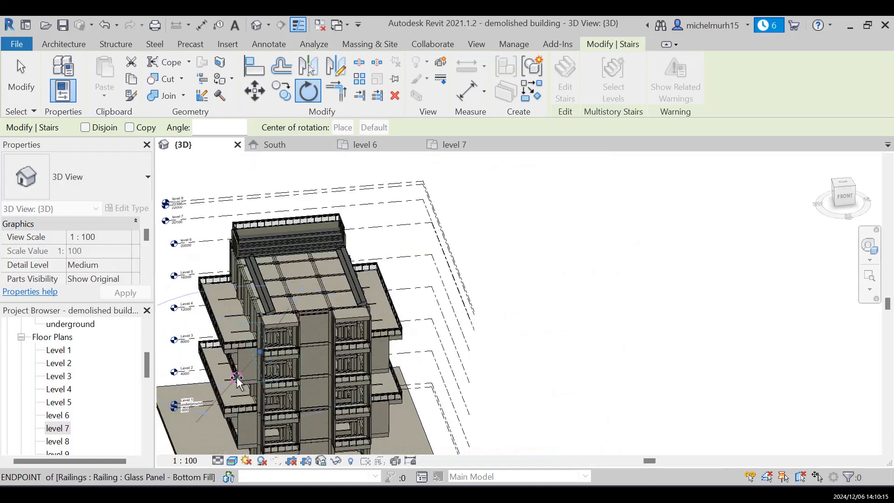
{"action": "scroll", "coordinate": [238, 382], "scroll_direction": "up", "scroll_amount": 2}
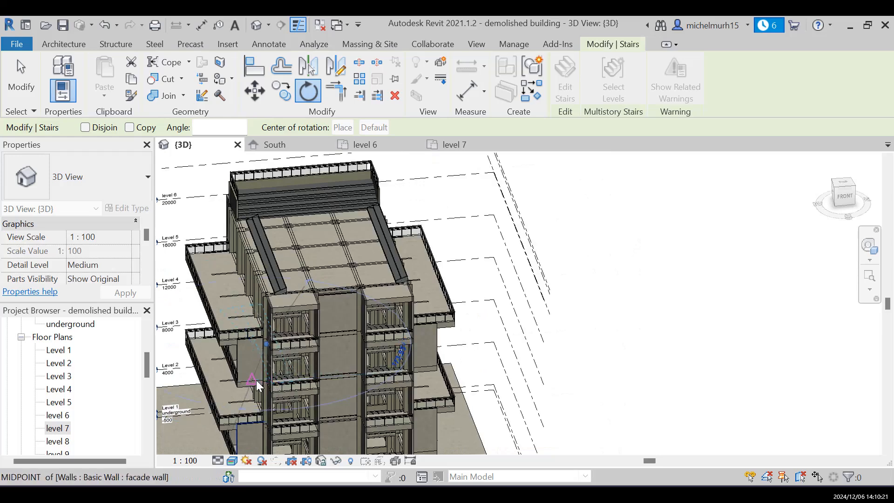
{"action": "key", "text": "Escape"}
{"action": "key", "text": "Escape"}
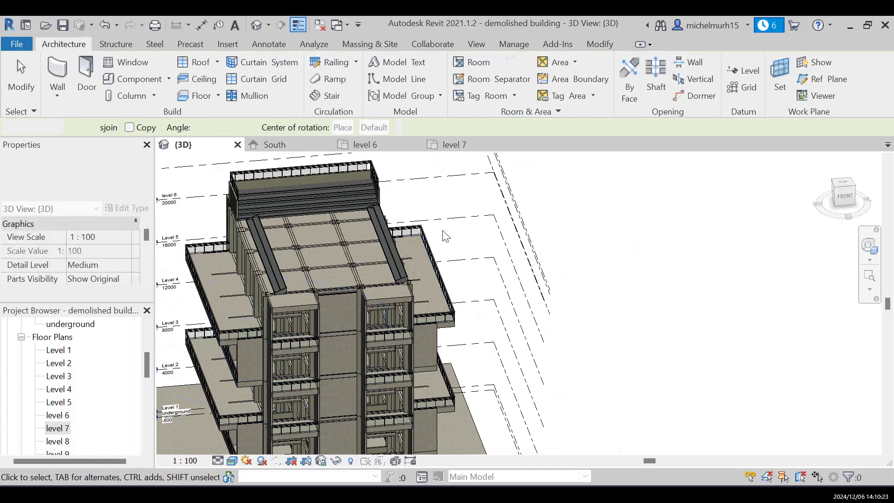
Step: Rotate the copied side stair by 180° about its centre in the level 6 floor plan
{"action": "left_click", "coordinate": [376, 145]}
{"action": "scroll", "coordinate": [424, 219], "scroll_direction": "down", "scroll_amount": 5}
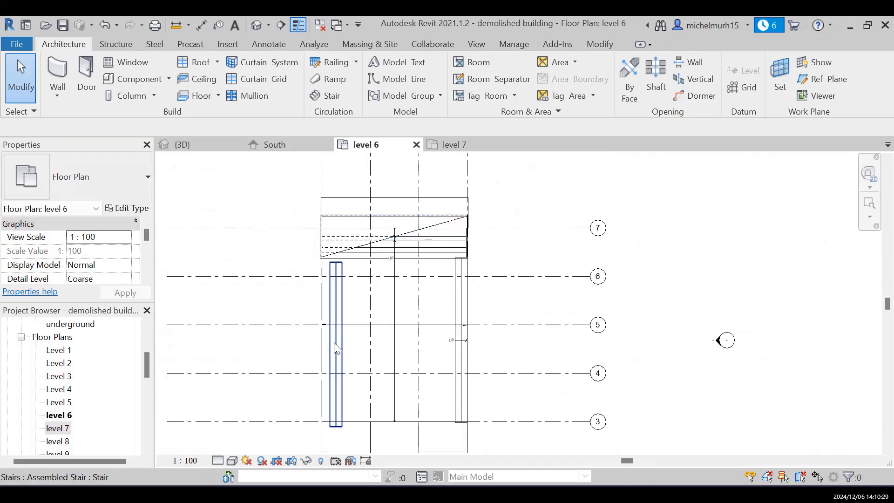
{"action": "left_click", "coordinate": [336, 348]}
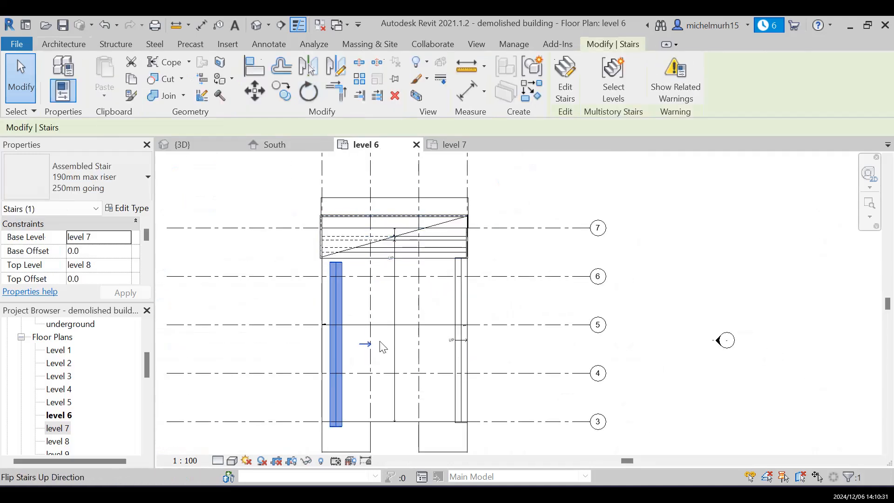
{"action": "left_click", "coordinate": [306, 94]}
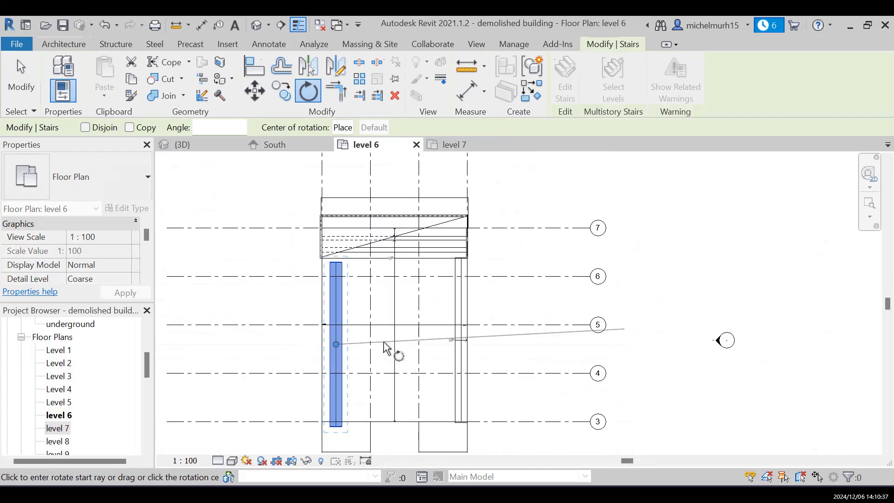
{"action": "left_click", "coordinate": [395, 346]}
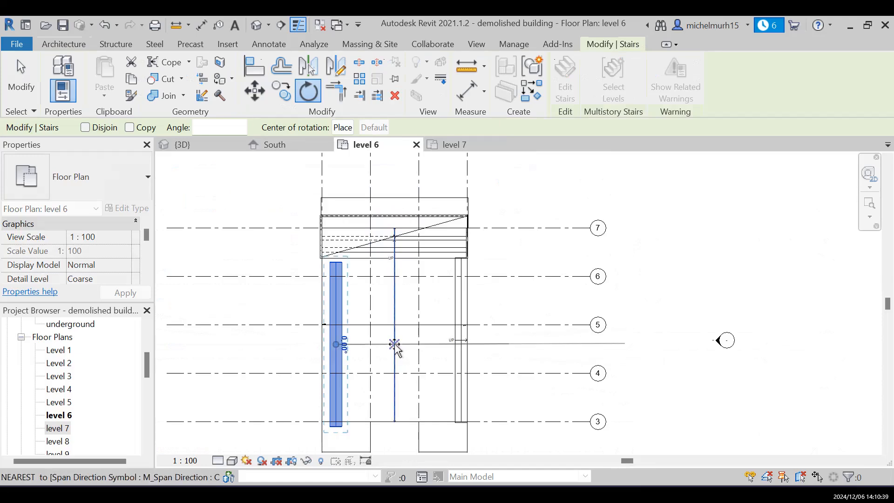
{"action": "scroll", "coordinate": [247, 356], "scroll_direction": "down", "scroll_amount": 1}
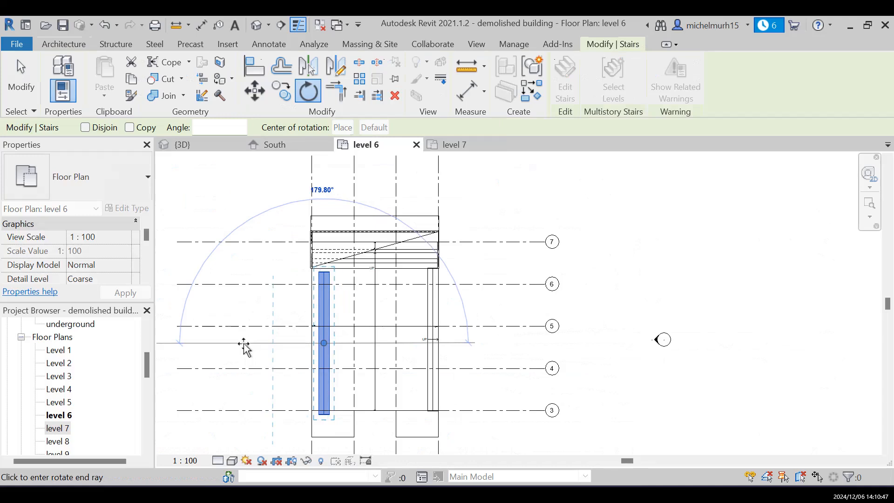
{"action": "scroll", "coordinate": [241, 348], "scroll_direction": "down", "scroll_amount": 1}
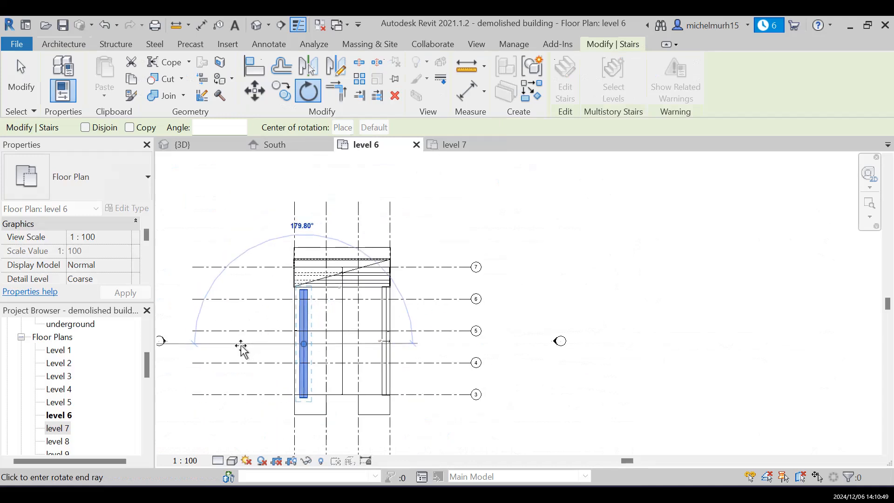
{"action": "scroll", "coordinate": [241, 348], "scroll_direction": "down", "scroll_amount": 1}
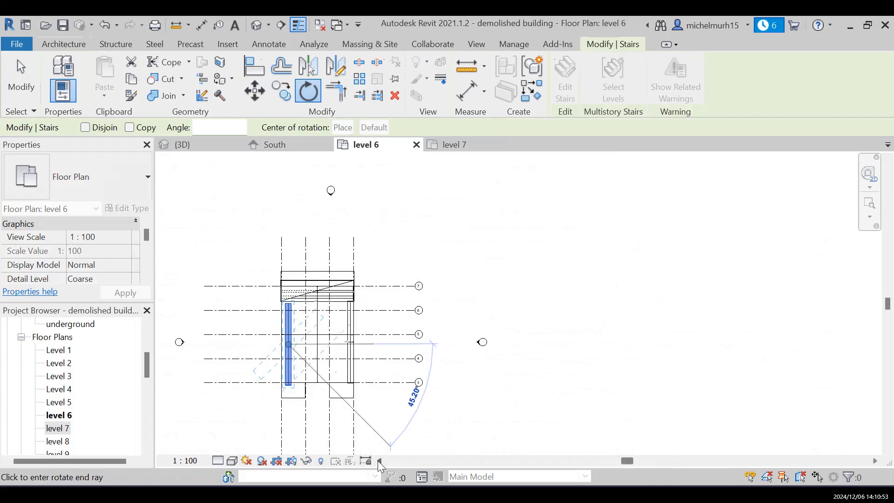
{"action": "left_click", "coordinate": [379, 461]}
{"action": "left_click", "coordinate": [379, 461]}
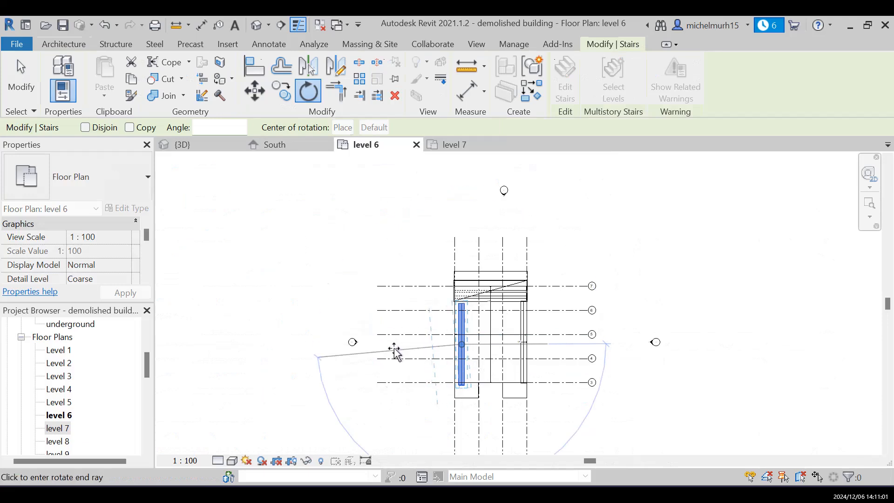
{"action": "type", "text": "1"}
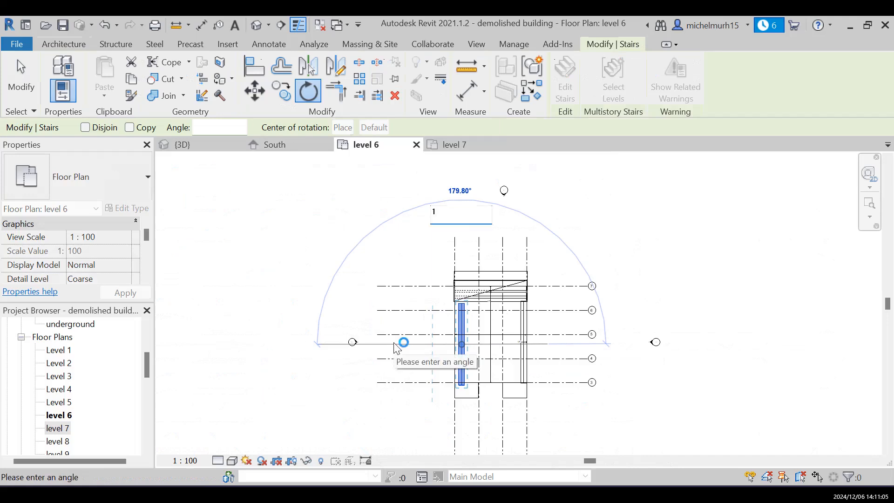
{"action": "type", "text": "8"}
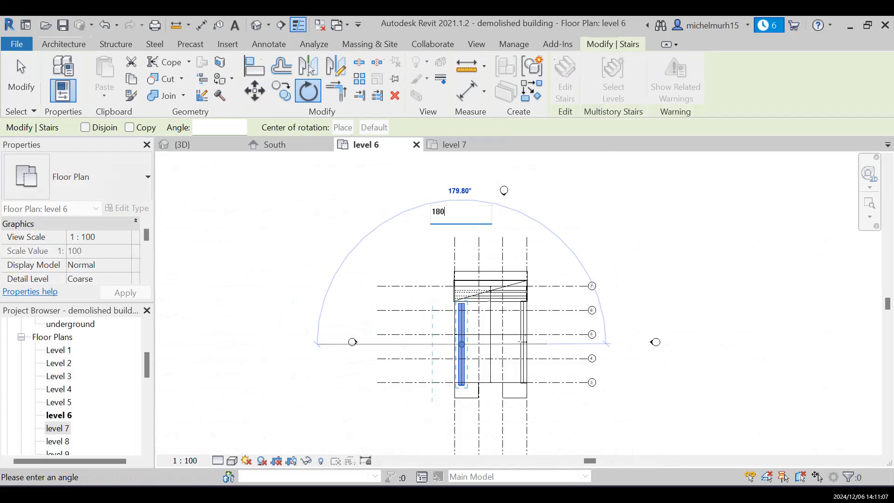
{"action": "type", "text": "0"}
{"action": "key", "text": "Return"}
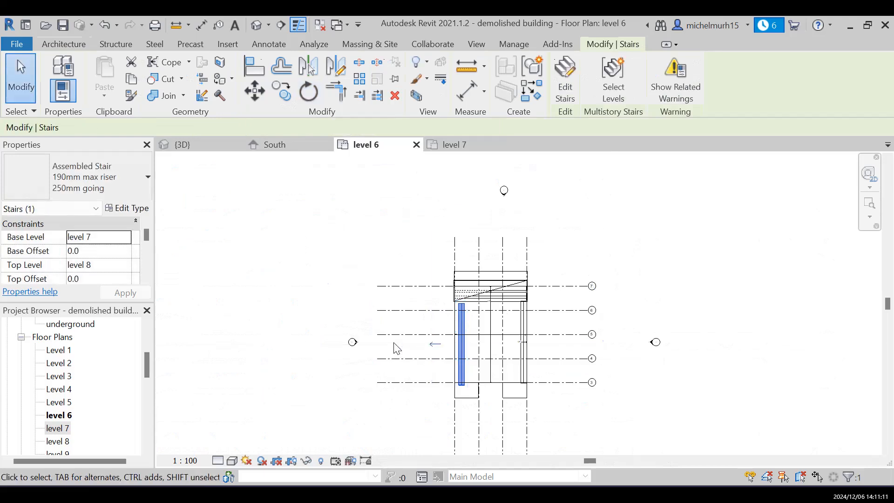
{"action": "left_click", "coordinate": [708, 360]}
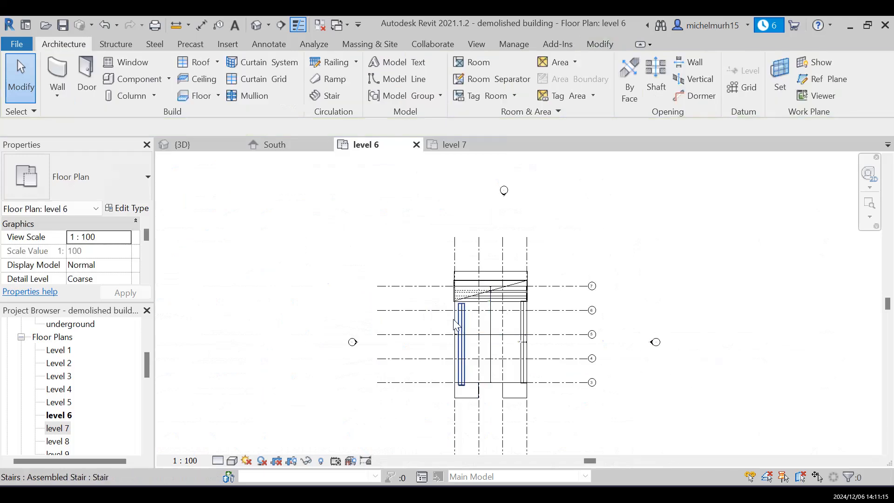
Step: Move the rotated stair against the roof floor's outer edge, between the wide stair's foot and grid 3
{"action": "key", "text": "m"}
{"action": "key", "text": "v"}
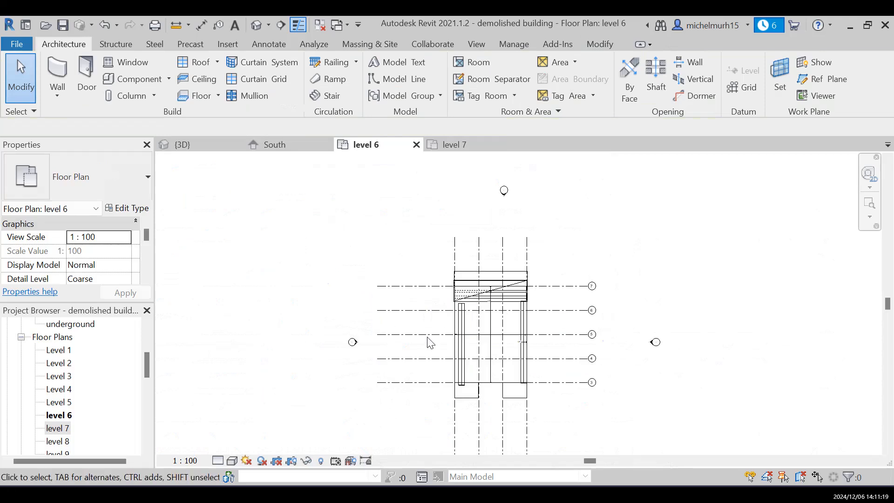
{"action": "left_click", "coordinate": [463, 342]}
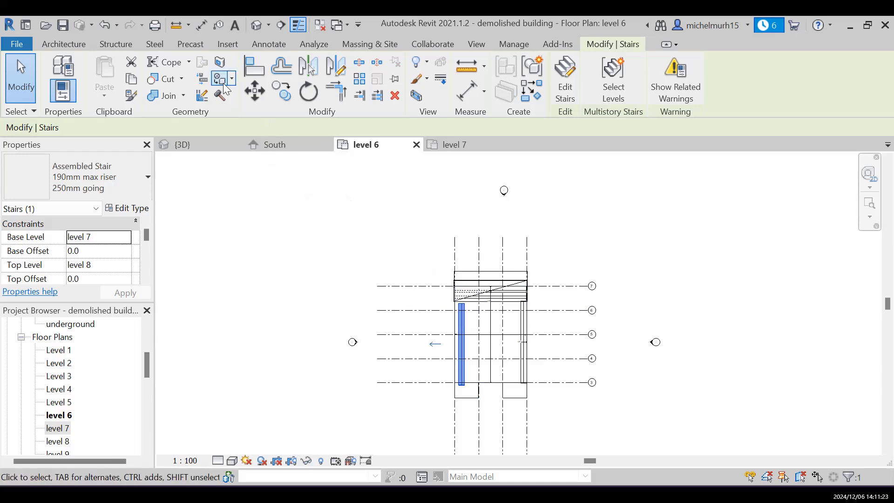
{"action": "left_click", "coordinate": [254, 92]}
{"action": "scroll", "coordinate": [403, 334], "scroll_direction": "up", "scroll_amount": 2}
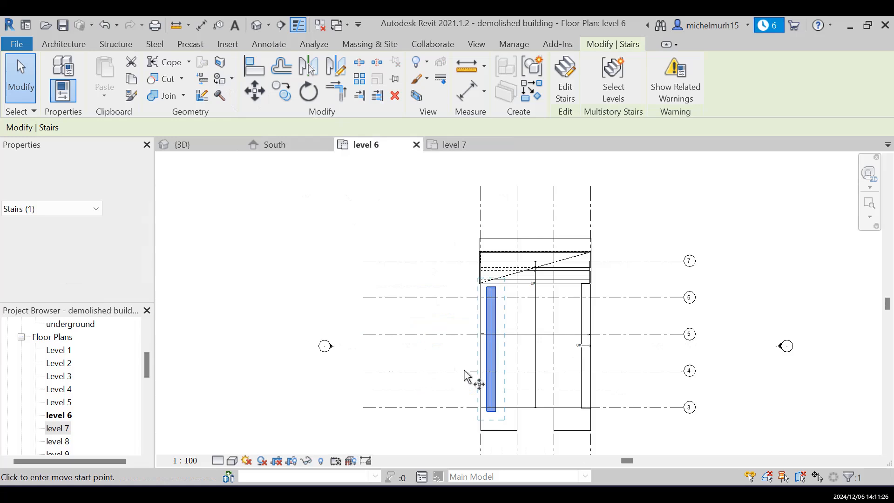
{"action": "left_click", "coordinate": [491, 335]}
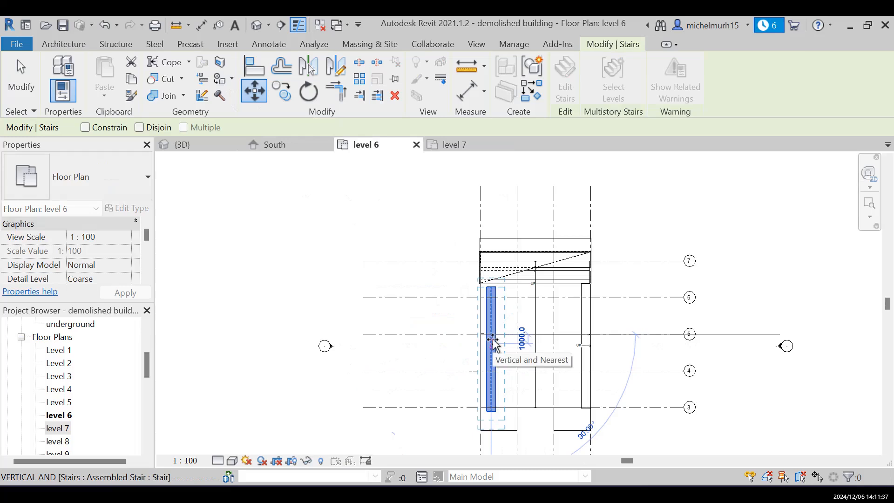
{"action": "left_click", "coordinate": [493, 343]}
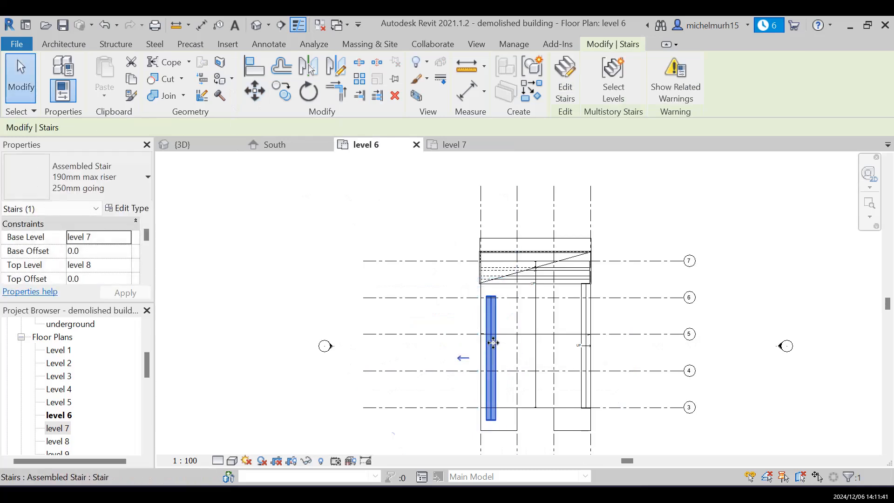
{"action": "left_click_drag", "start_coordinate": [492, 328], "coordinate": [492, 340]}
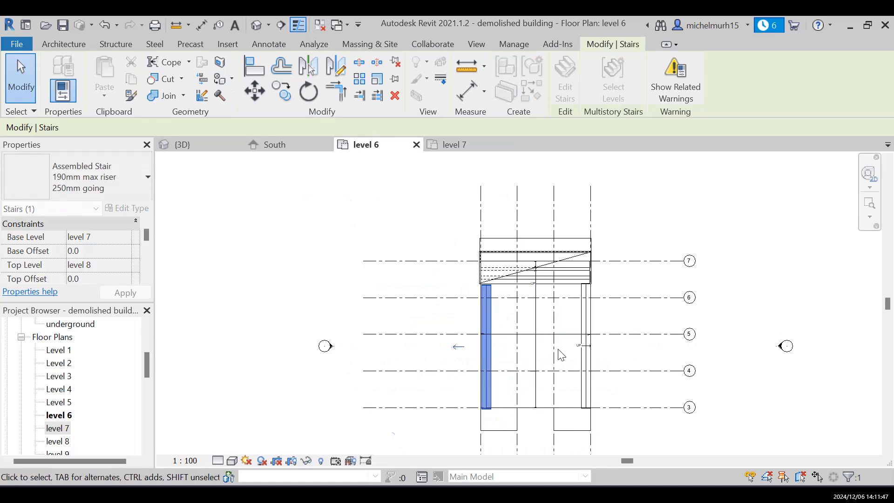
{"action": "left_click", "coordinate": [763, 296]}
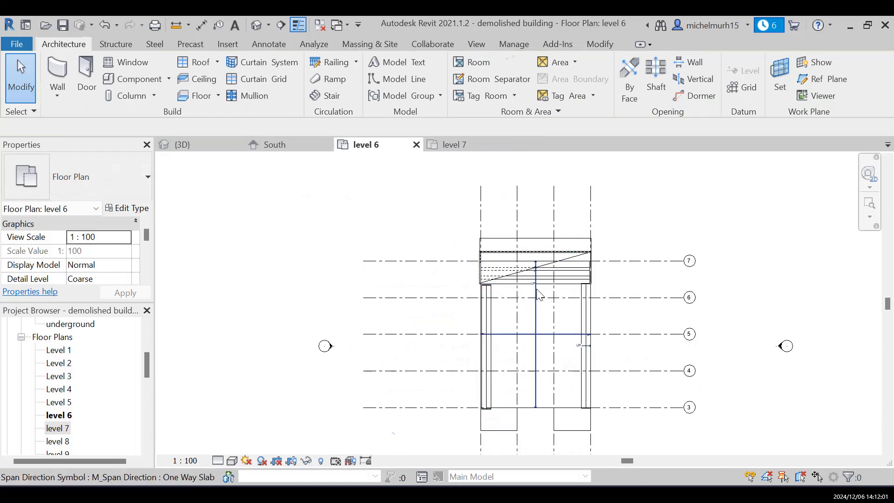
Step: Check both side stairs and the whole building in the 3D view's home orientation
{"action": "left_click", "coordinate": [179, 144]}
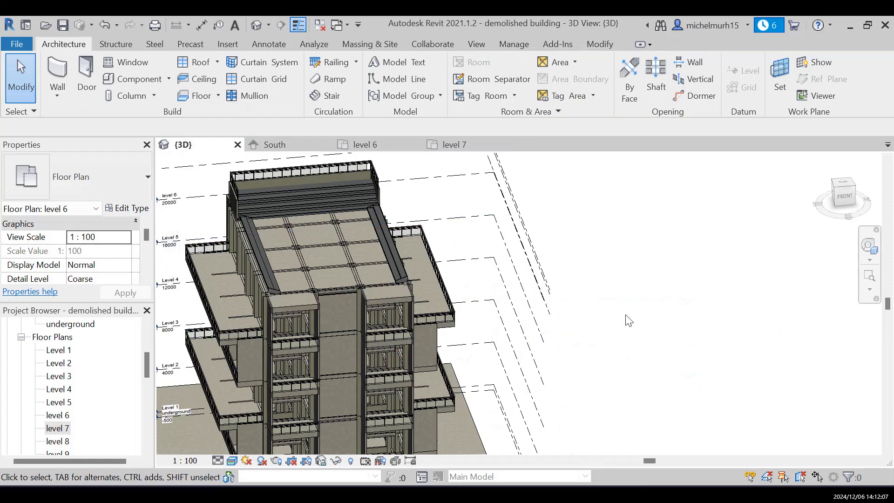
{"action": "left_click", "coordinate": [823, 160]}
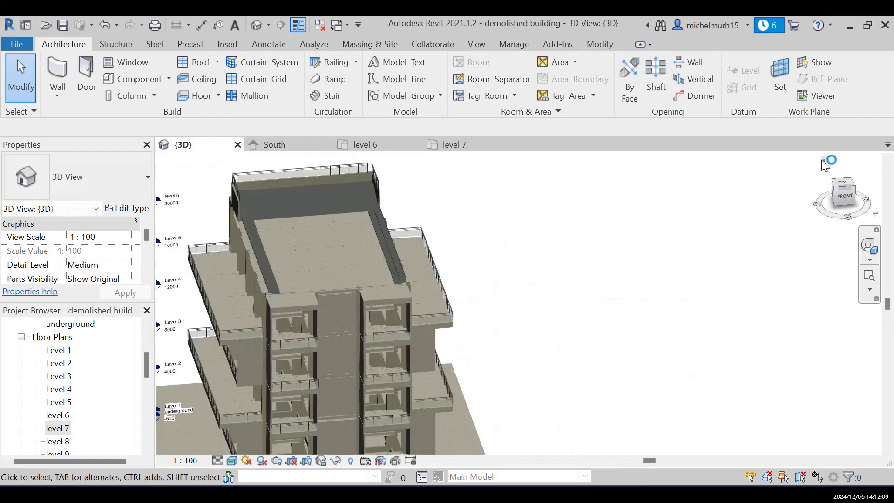
{"action": "scroll", "coordinate": [448, 330], "scroll_direction": "up", "scroll_amount": 3}
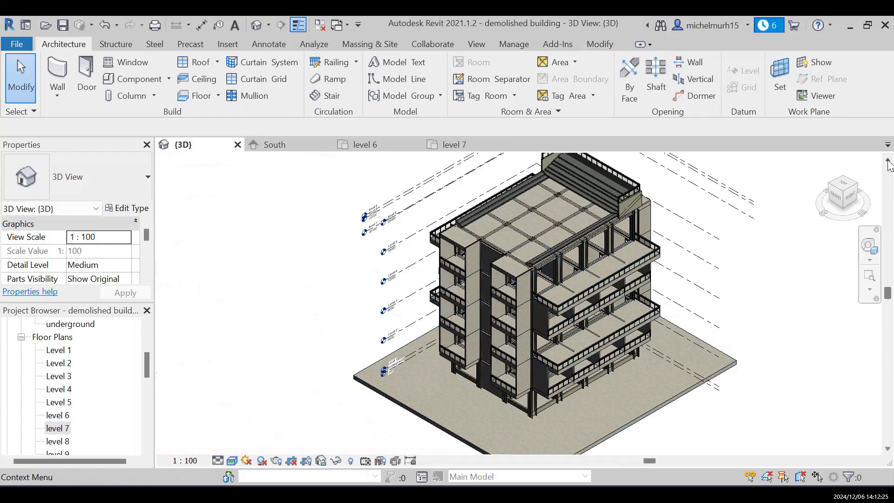
{"action": "left_click", "coordinate": [888, 161]}
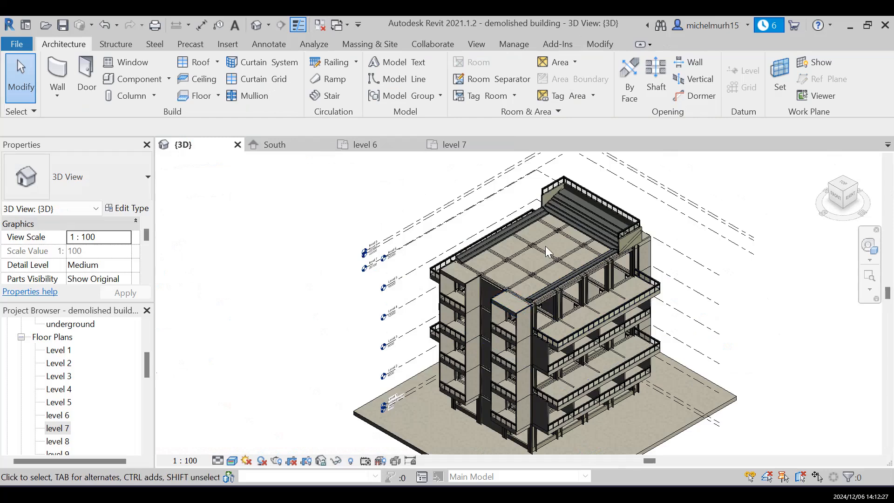
Step: Move the rotated side stair in the level 6 floor plan flush with the roof floor's edge, the wide stair's foot and grid 3
{"action": "scroll", "coordinate": [505, 266], "scroll_direction": "up", "scroll_amount": 2}
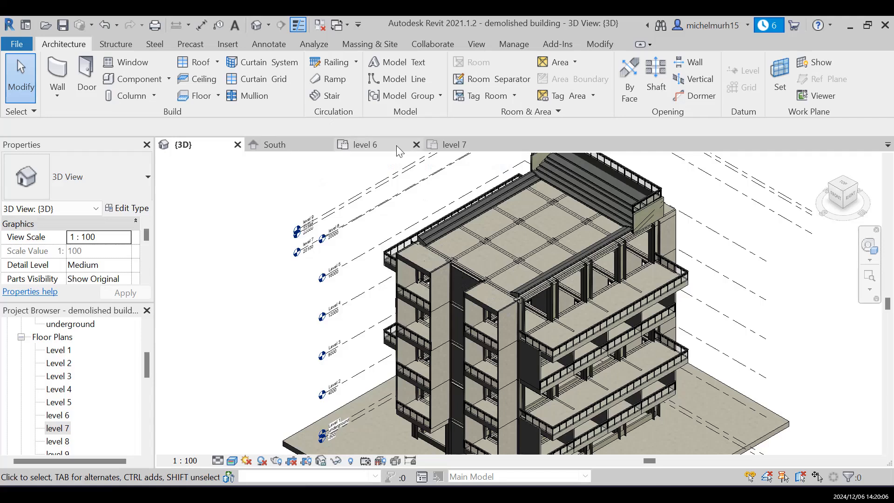
{"action": "left_click", "coordinate": [384, 146]}
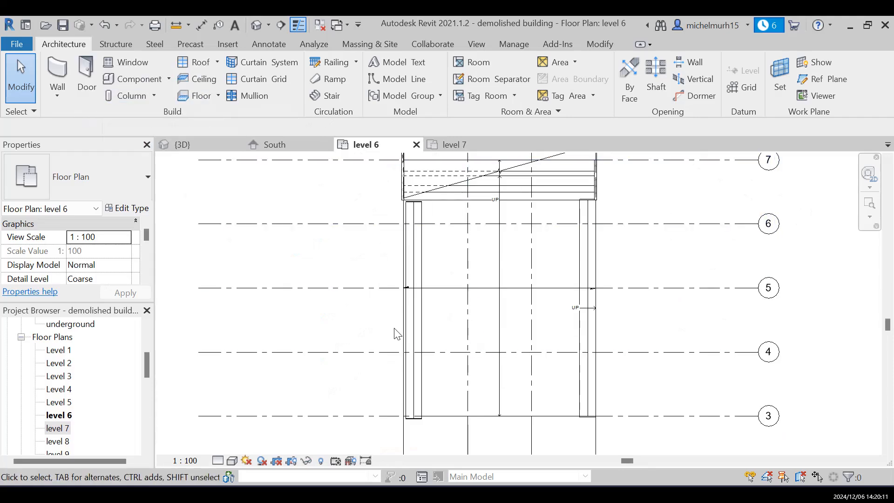
{"action": "left_click", "coordinate": [417, 396]}
{"action": "left_click", "coordinate": [255, 91]}
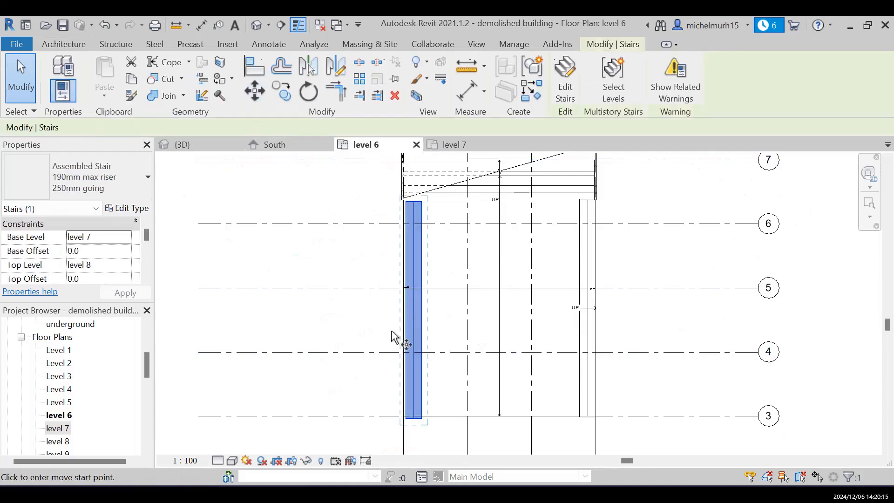
{"action": "left_click", "coordinate": [414, 344]}
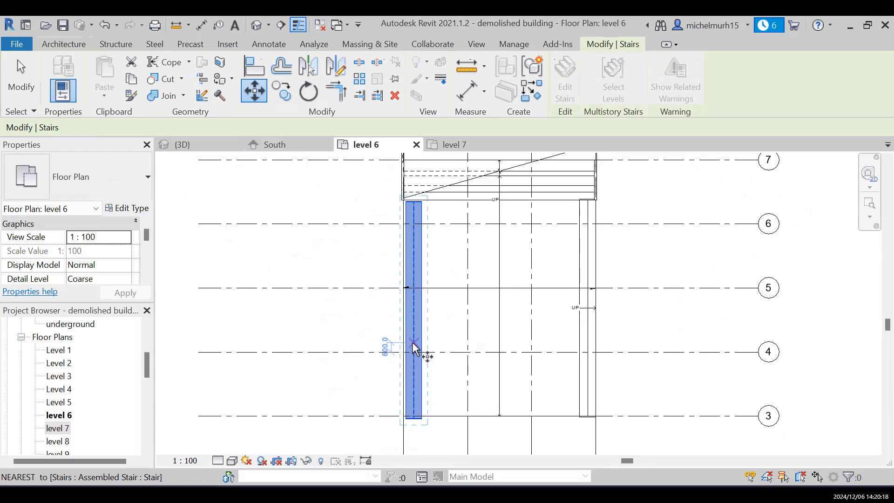
{"action": "left_click", "coordinate": [413, 334]}
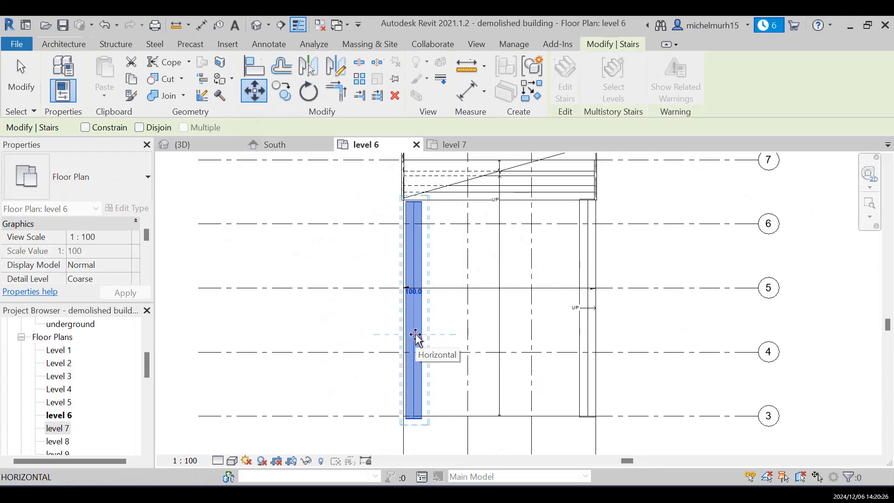
{"action": "left_click", "coordinate": [415, 334]}
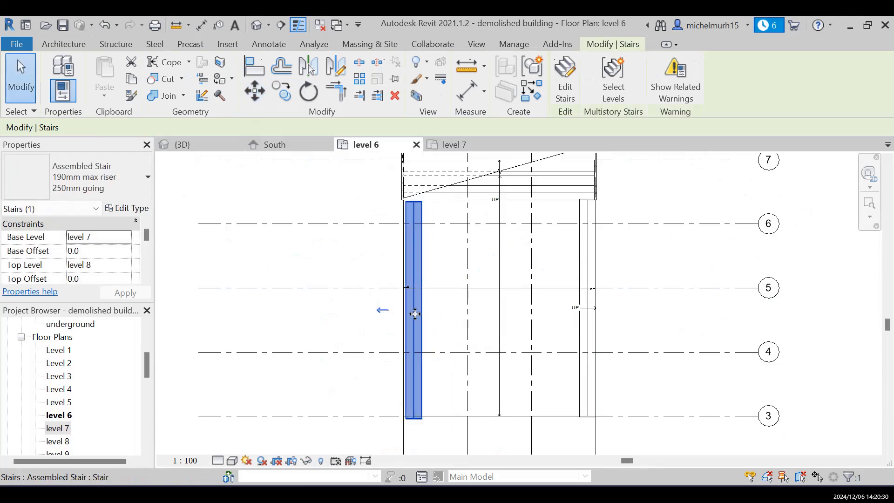
{"action": "left_click_drag", "start_coordinate": [415, 310], "coordinate": [414, 312]}
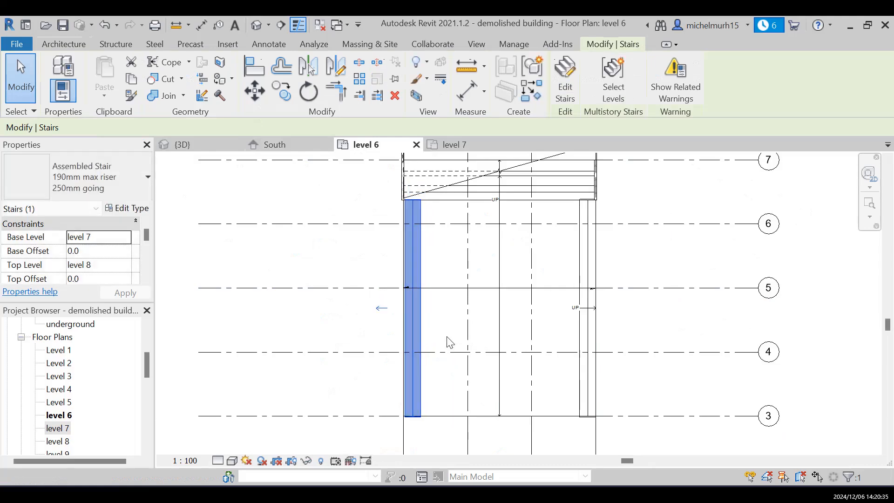
{"action": "left_click", "coordinate": [510, 388]}
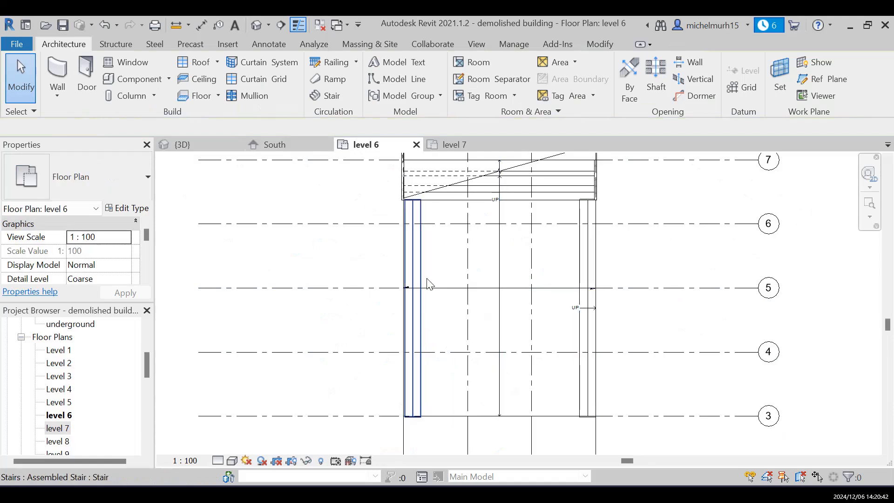
Step: Draw a 2000 mm Generic - 140mm Masonry wall up to level 8 along grid 3, from the floor corner at the rotated side stair
{"action": "left_click", "coordinate": [62, 74]}
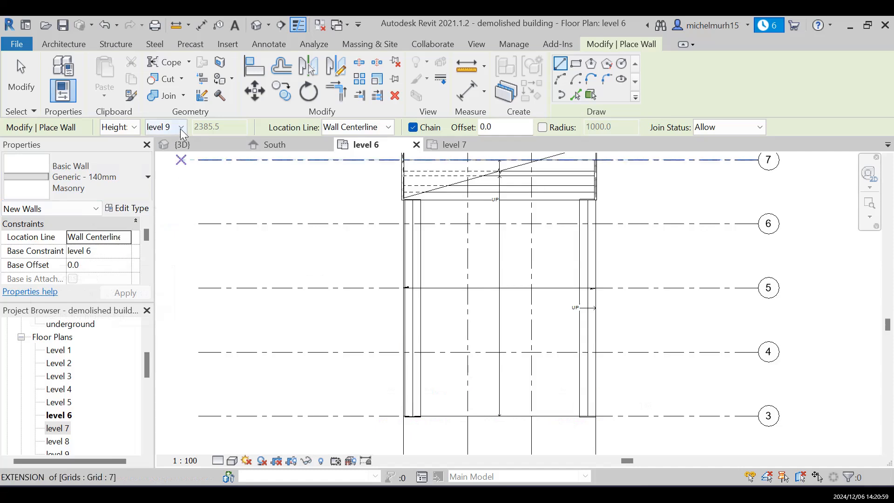
{"action": "scroll", "coordinate": [183, 132], "scroll_direction": "up", "scroll_amount": 1}
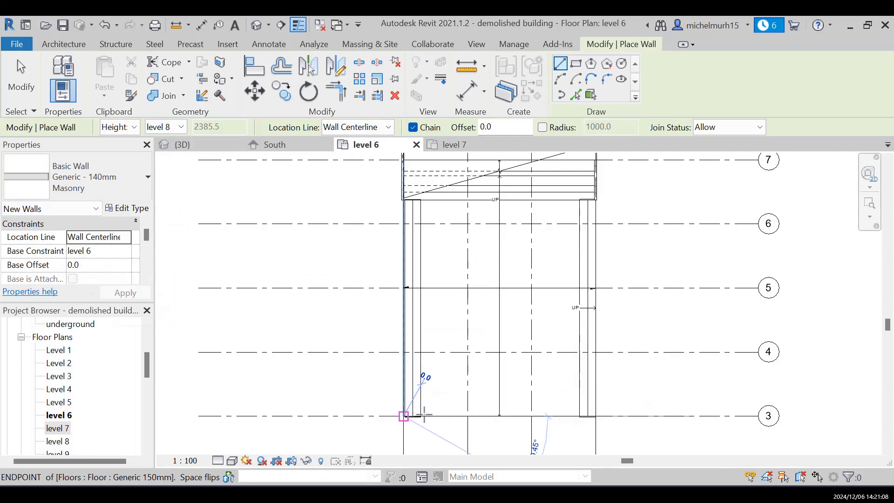
{"action": "left_click", "coordinate": [404, 416]}
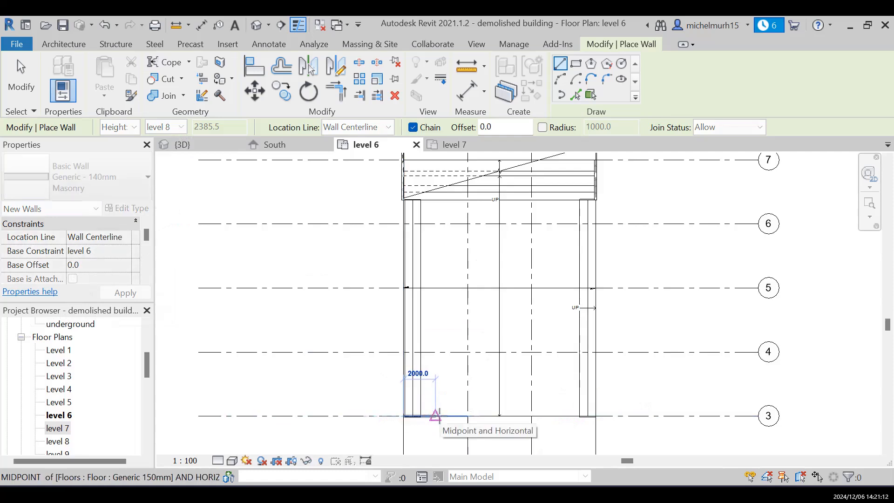
{"action": "left_click", "coordinate": [435, 415]}
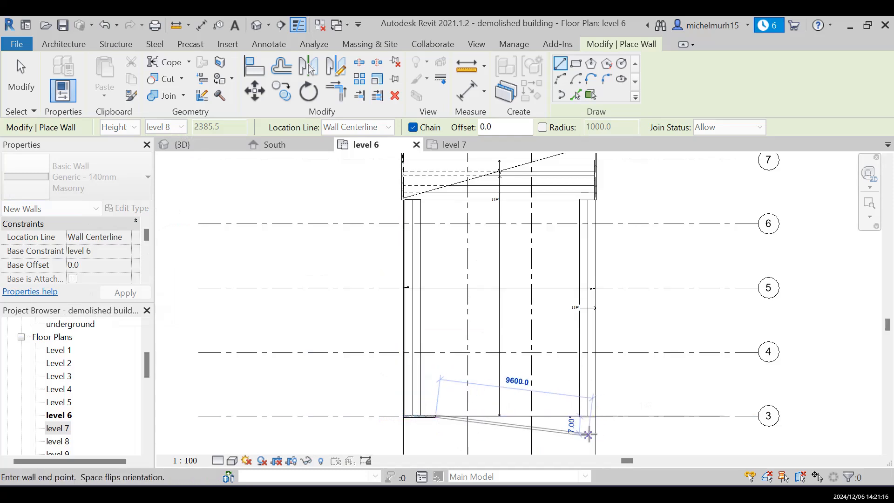
{"action": "key", "text": "Escape"}
{"action": "key", "text": "Escape"}
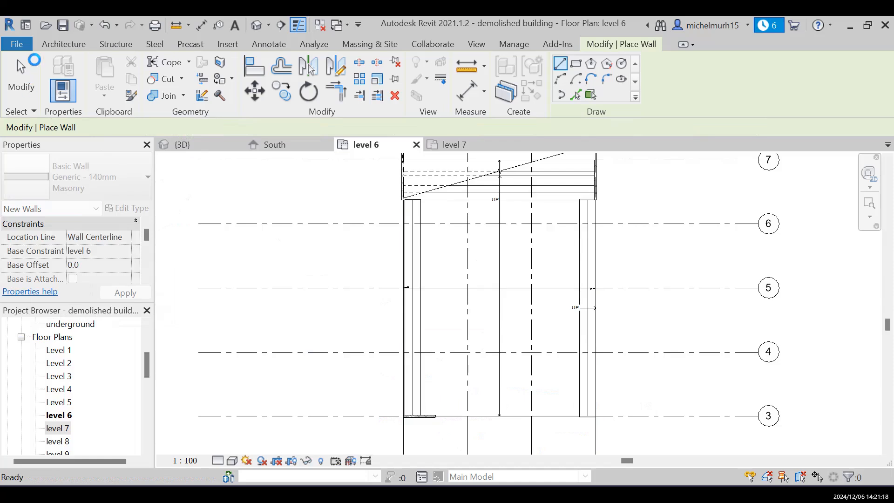
Step: Draw a matching 2000 mm masonry wall up to level 8 along grid 3, from the floor corner at the opposite side stair
{"action": "left_click", "coordinate": [60, 44]}
{"action": "left_click", "coordinate": [52, 72]}
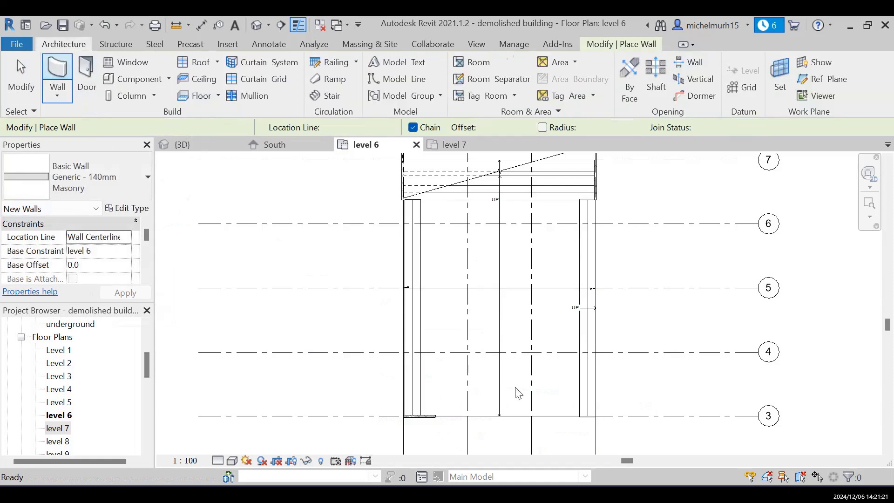
{"action": "left_click", "coordinate": [596, 416]}
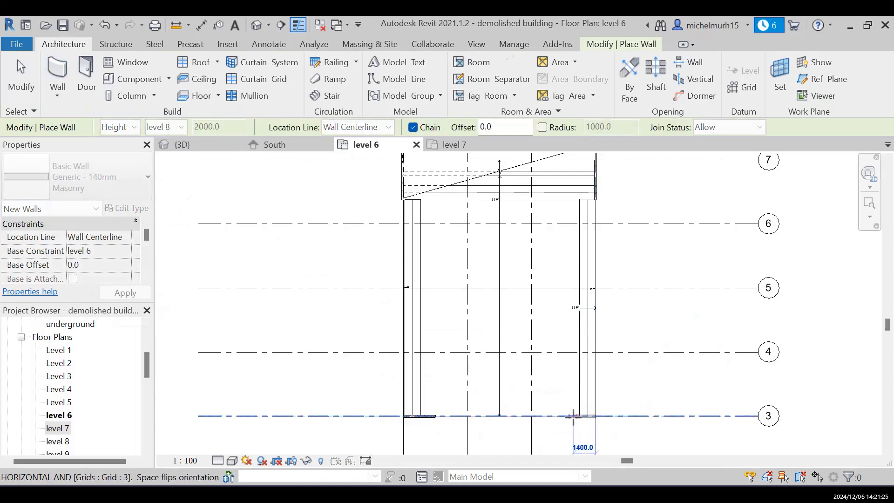
{"action": "left_click", "coordinate": [564, 416]}
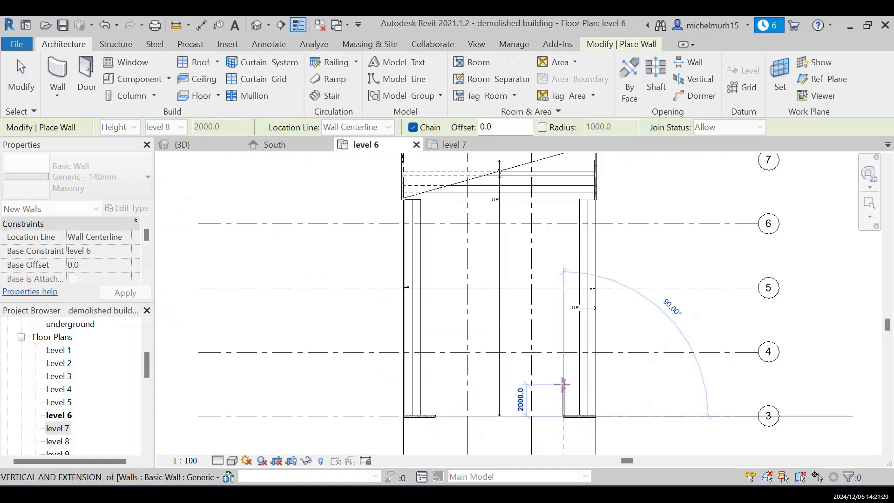
{"action": "key", "text": "Escape"}
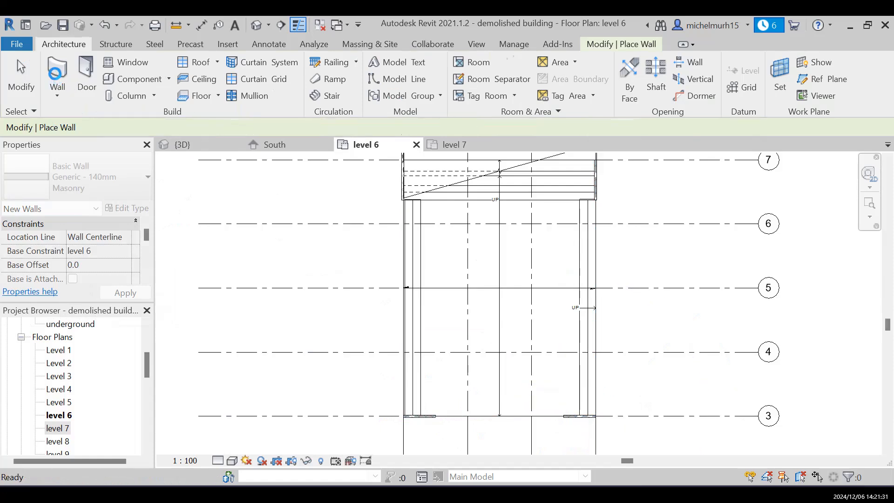
Step: Extend the wall at the rotated stair along grid 3 with a level 9 high segment to the floor notch, and dismiss the save reminder
{"action": "left_click", "coordinate": [57, 71]}
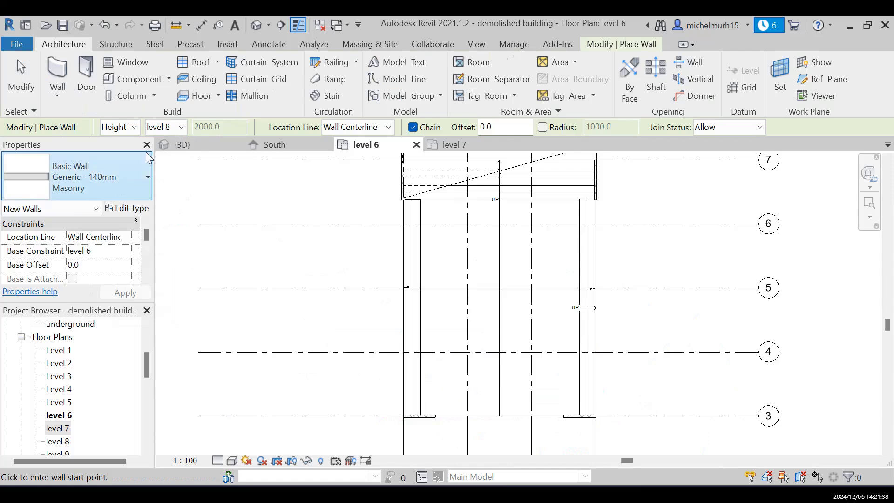
{"action": "left_click", "coordinate": [181, 128]}
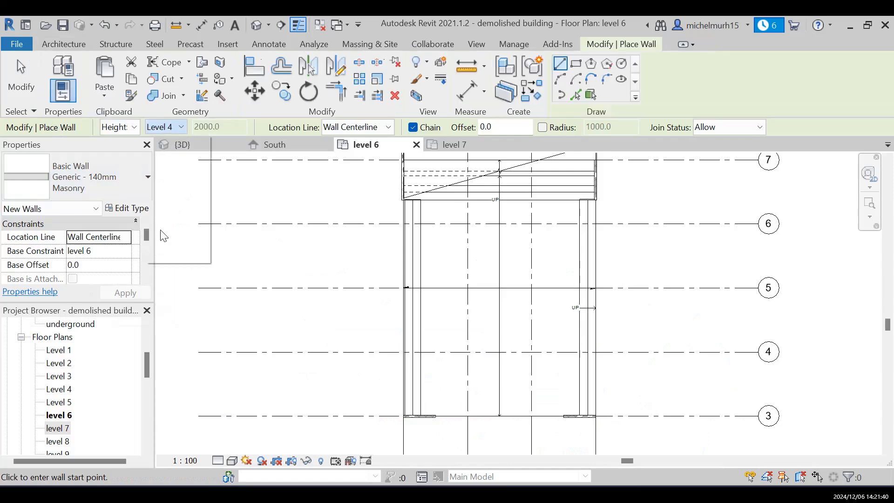
{"action": "left_click", "coordinate": [157, 235]}
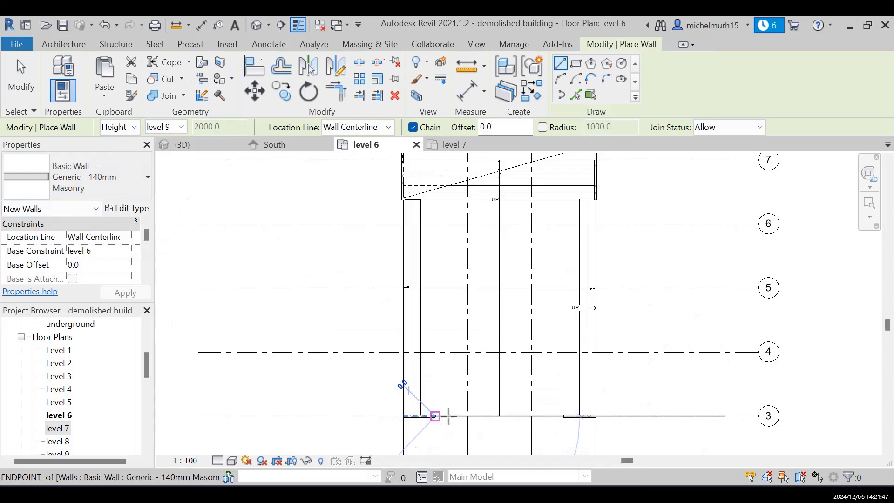
{"action": "left_click", "coordinate": [435, 415]}
{"action": "left_click", "coordinate": [467, 416]}
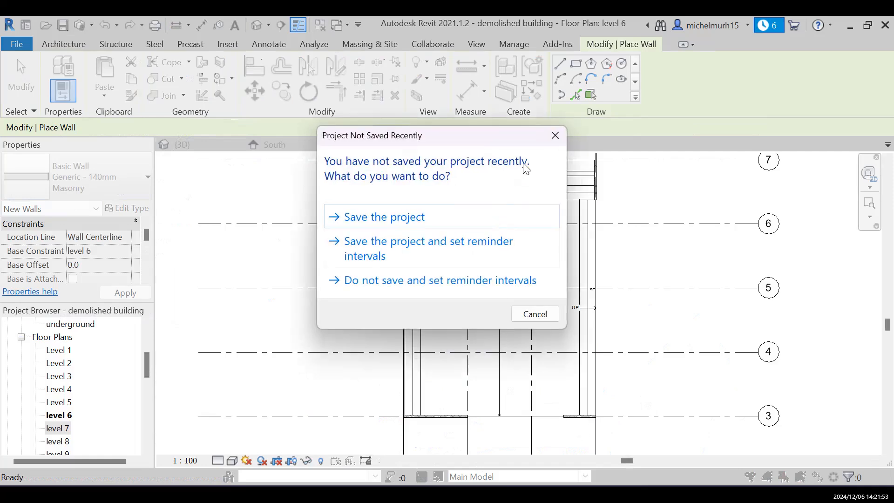
{"action": "left_click", "coordinate": [555, 136]}
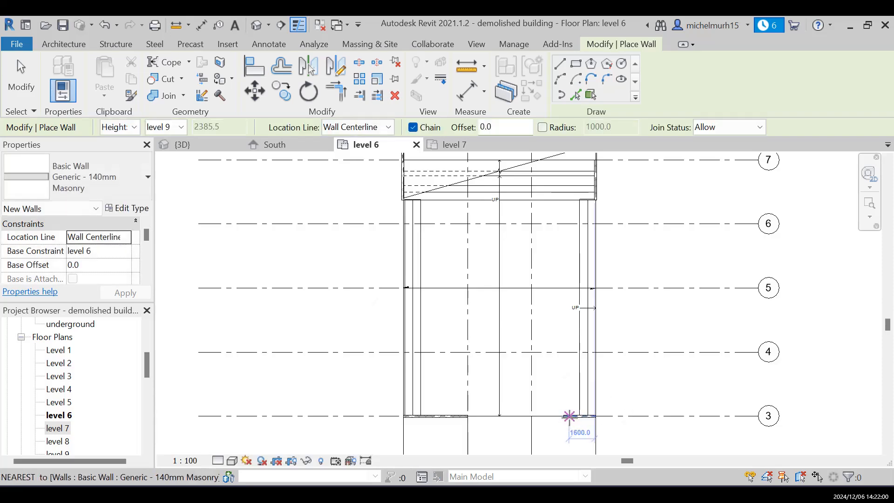
Step: Draw a 2000 mm level 9 high segment along grid 3 from the opposite wall's inner end to the floor notch
{"action": "left_click", "coordinate": [564, 416]}
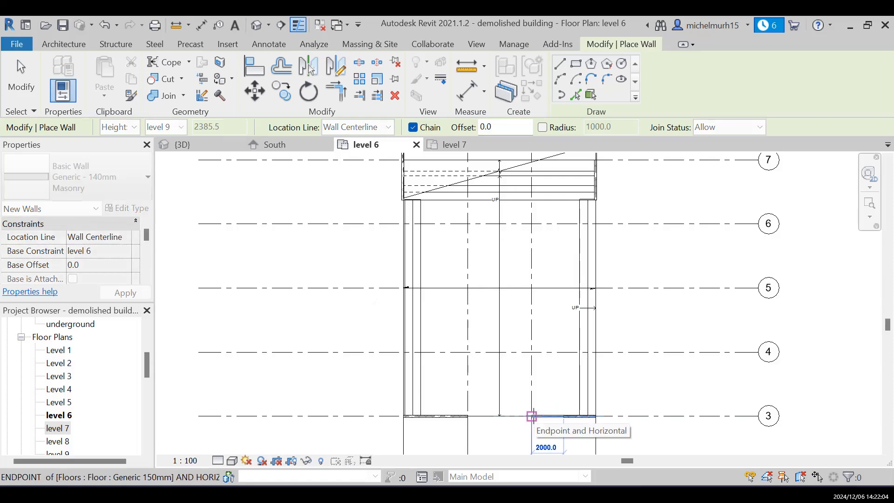
{"action": "left_click", "coordinate": [532, 416]}
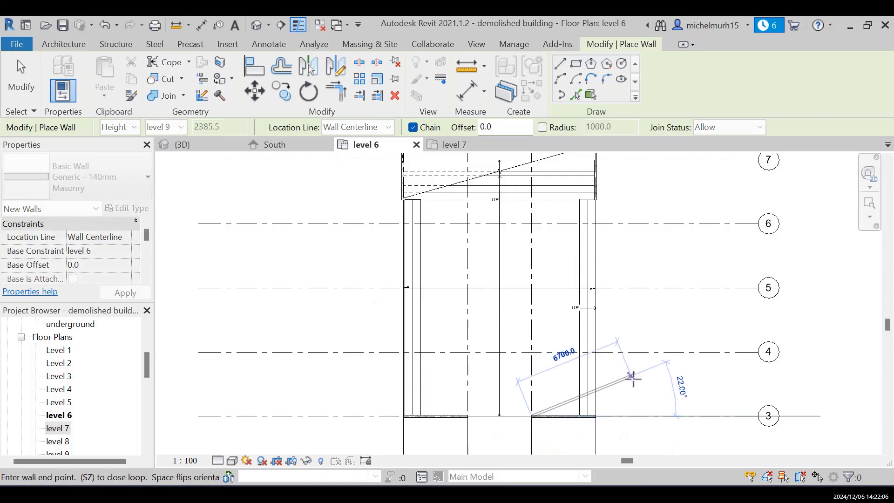
{"action": "key", "text": "Escape"}
{"action": "key", "text": "Escape"}
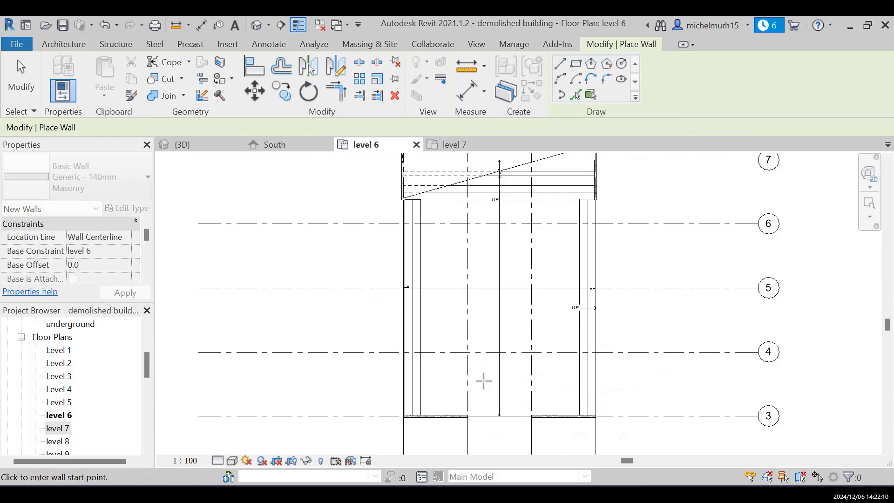
Step: Examine the walls at the ends of both side stairs in the 3D view
{"action": "scroll", "coordinate": [445, 412], "scroll_direction": "up", "scroll_amount": 1}
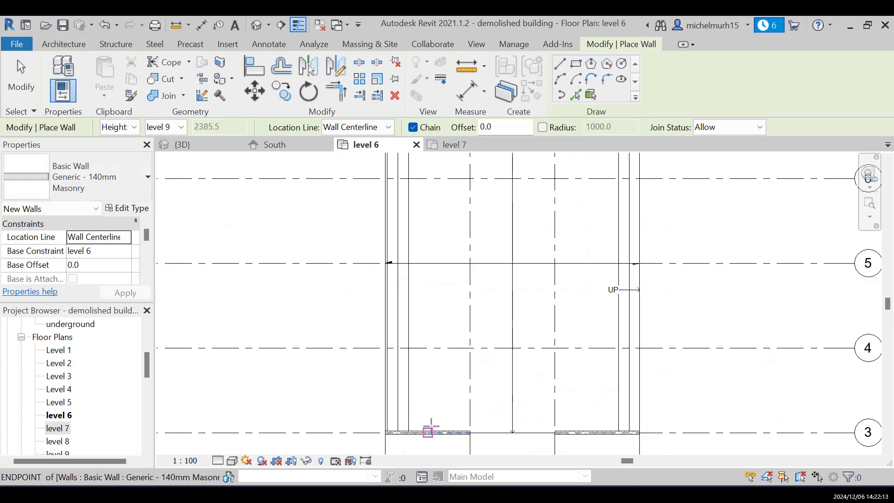
{"action": "left_click", "coordinate": [427, 433]}
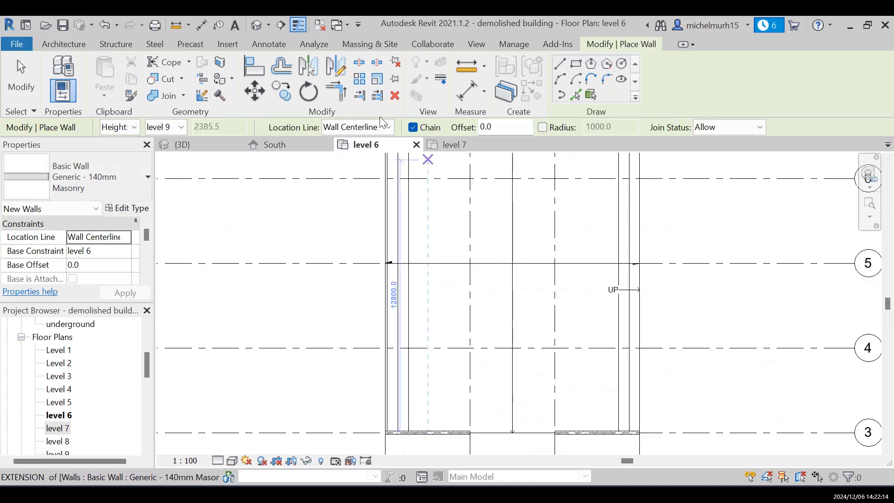
{"action": "left_click", "coordinate": [187, 144]}
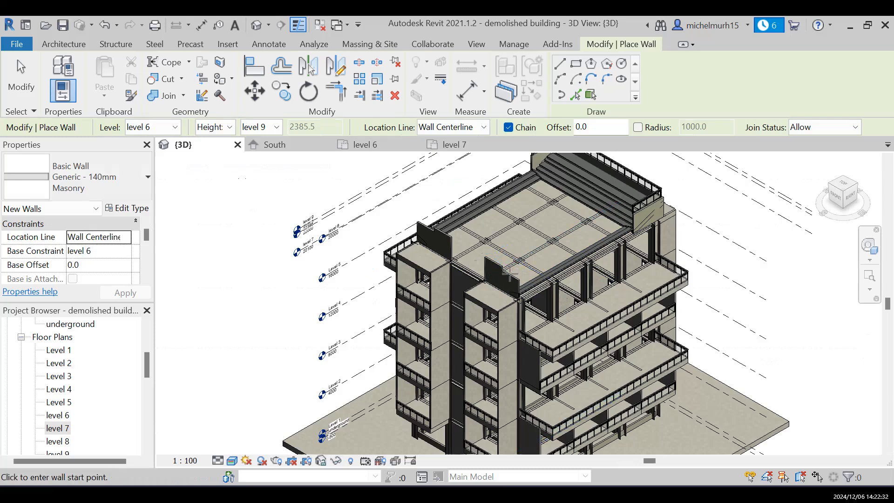
{"action": "left_click", "coordinate": [886, 161]}
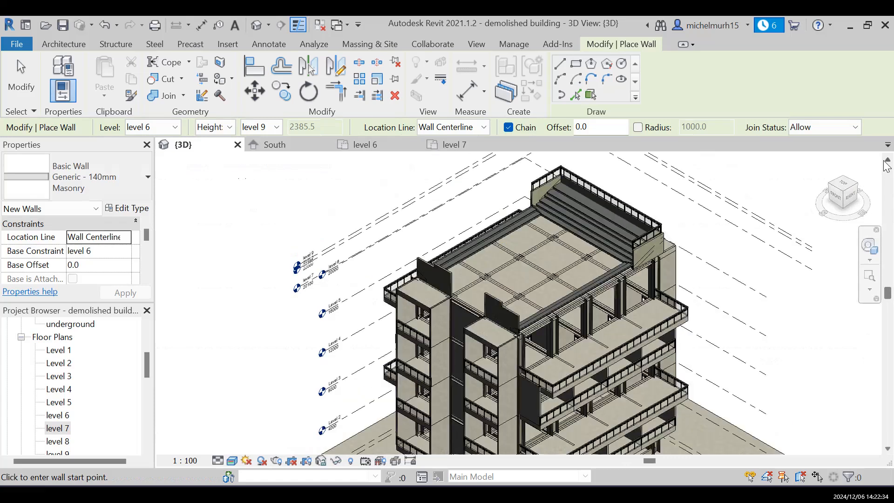
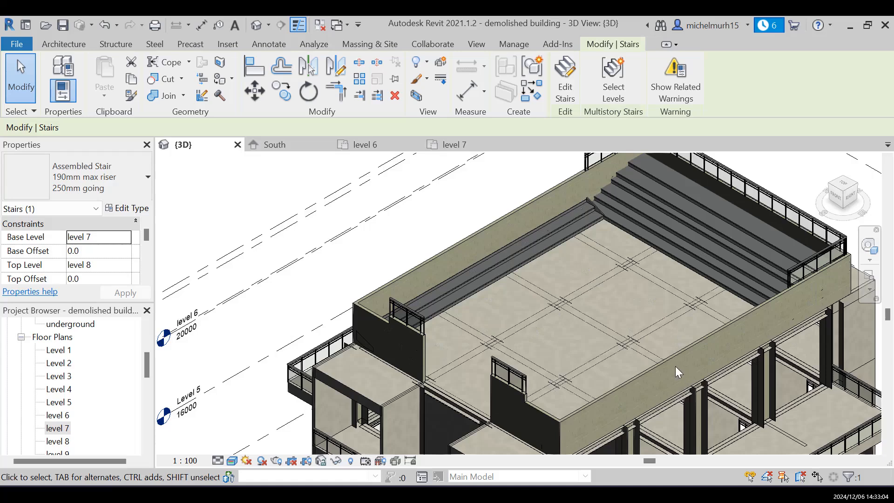
{"action": "scroll", "coordinate": [614, 392], "scroll_direction": "down", "scroll_amount": 3}
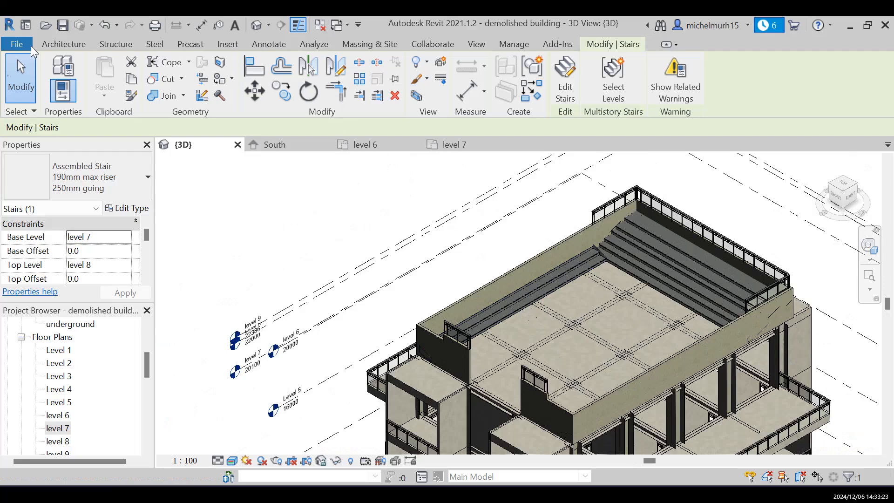
Step: Switch from the 3D view to the level 6 floor plan
{"action": "left_click", "coordinate": [55, 44]}
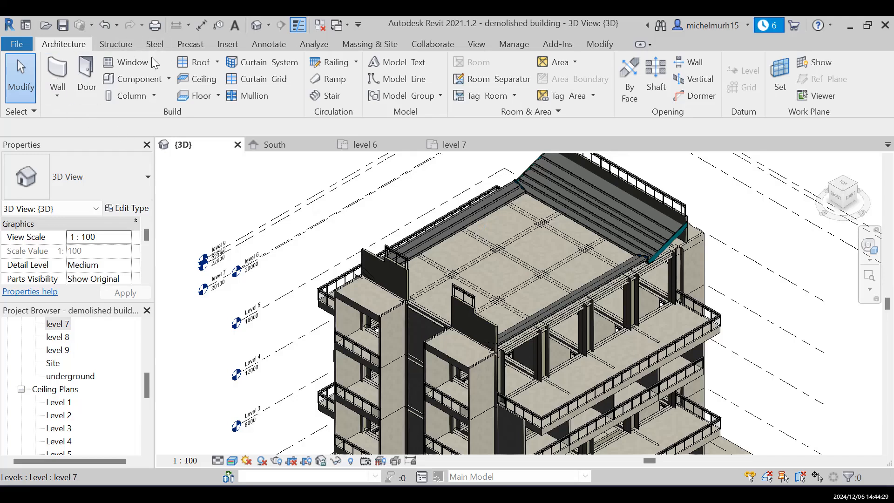
{"action": "left_click", "coordinate": [368, 147]}
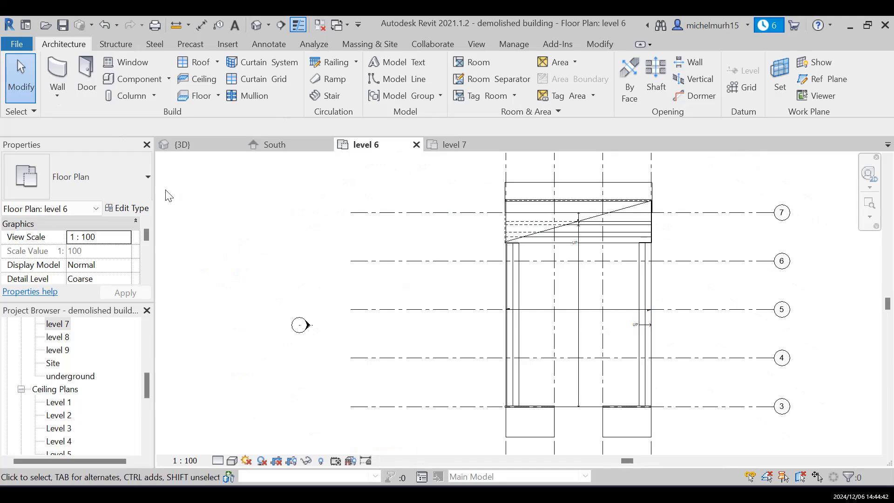
{"action": "left_click", "coordinate": [59, 80]}
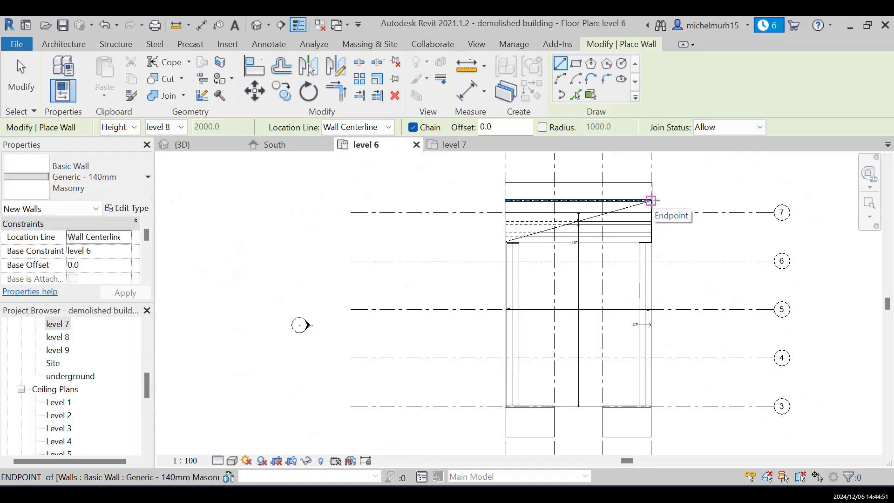
{"action": "left_click", "coordinate": [651, 201]}
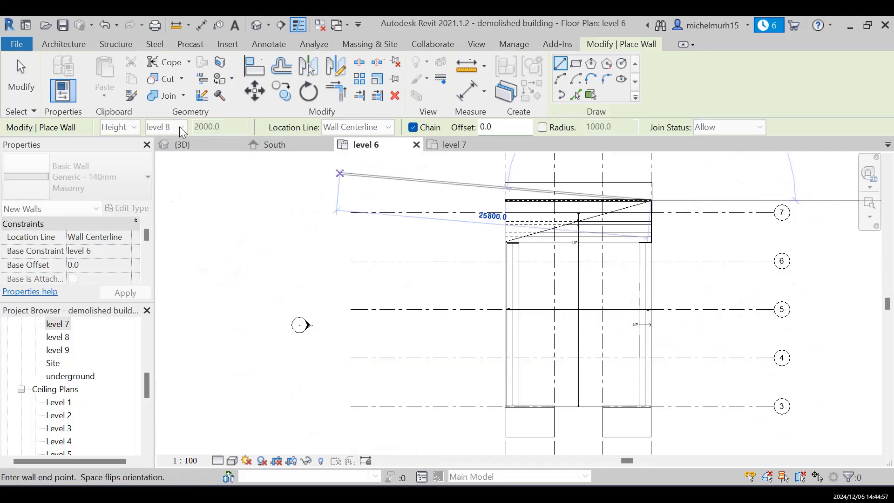
{"action": "key", "text": "Escape"}
{"action": "key", "text": "Escape"}
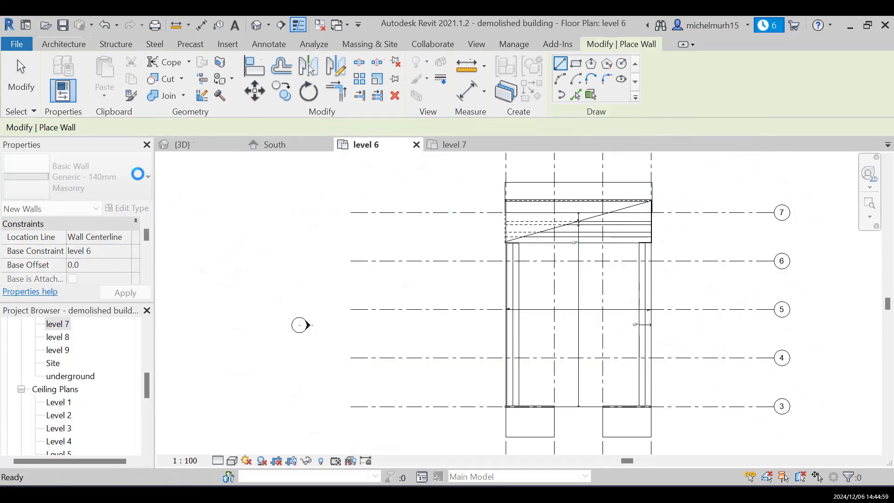
Step: Draw a 17000 mm Generic - 140mm Masonry wall up to level 7 along grid 11, from the wide stair's outer corner to grid 3
{"action": "left_click", "coordinate": [57, 42]}
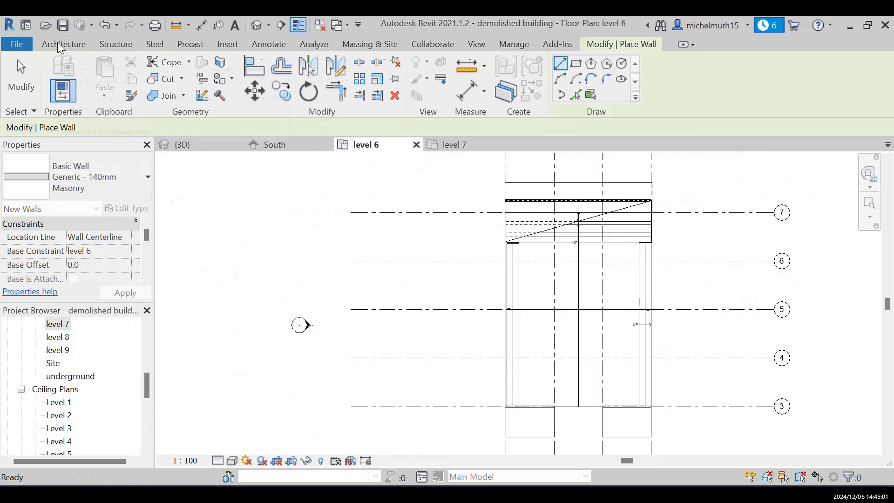
{"action": "key", "text": "w"}
{"action": "key", "text": "a"}
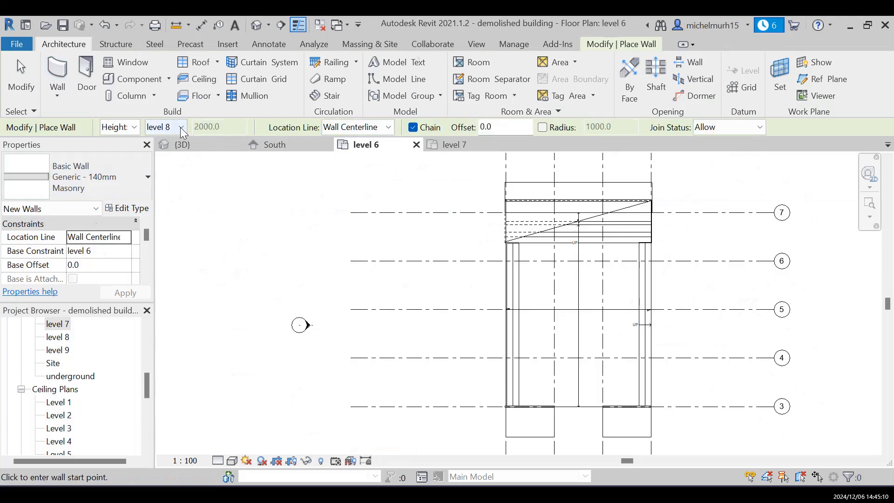
{"action": "left_click", "coordinate": [166, 215]}
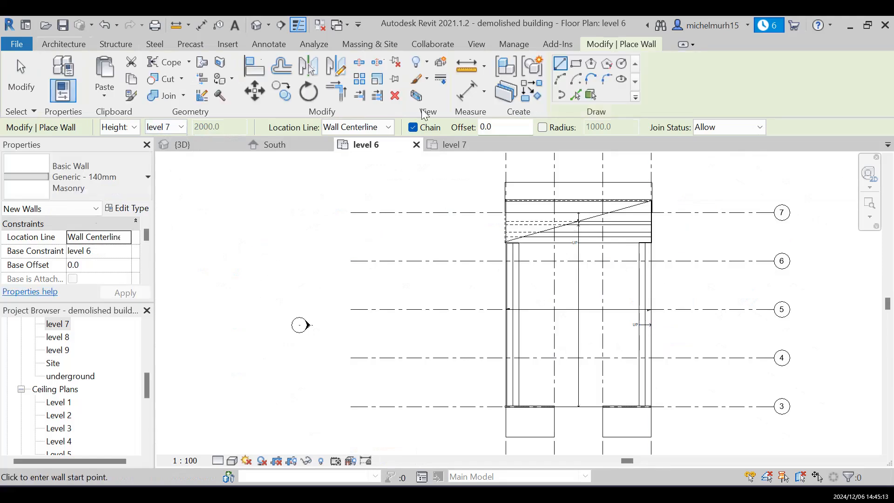
{"action": "left_click", "coordinate": [652, 200]}
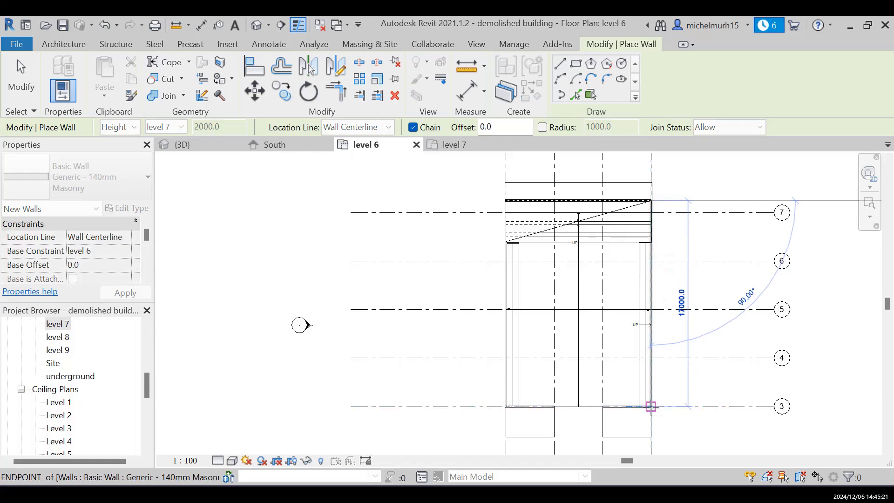
{"action": "left_click", "coordinate": [651, 406]}
{"action": "key", "text": "Escape"}
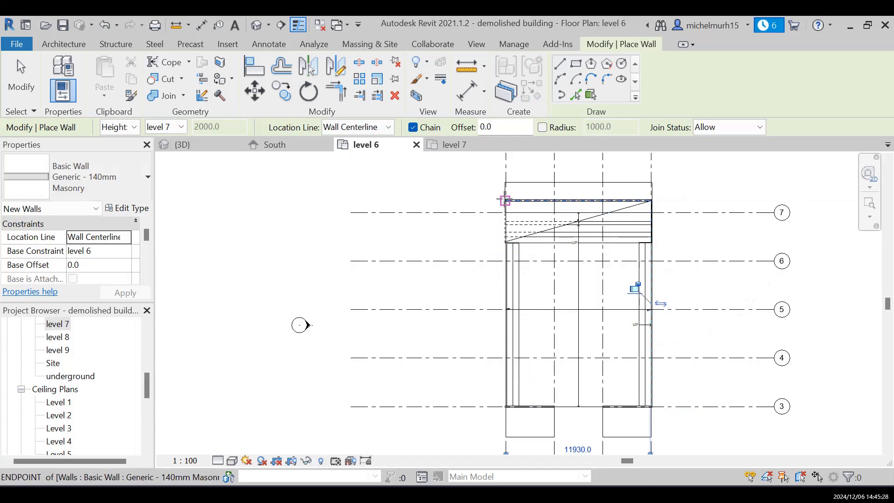
Step: Draw a matching level 7 high masonry wall along the opposite floor edge, from the wide stair's outer corner to grid 3
{"action": "left_click", "coordinate": [505, 200]}
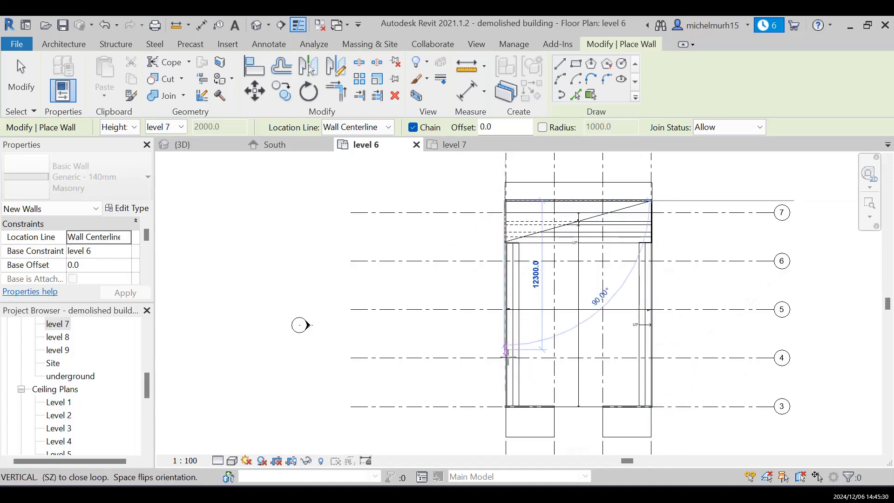
{"action": "left_click", "coordinate": [505, 406]}
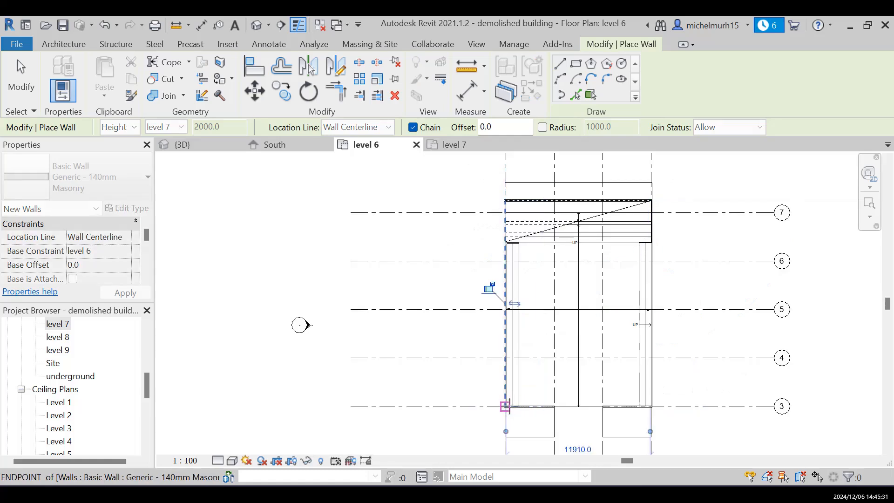
{"action": "key", "text": "Escape"}
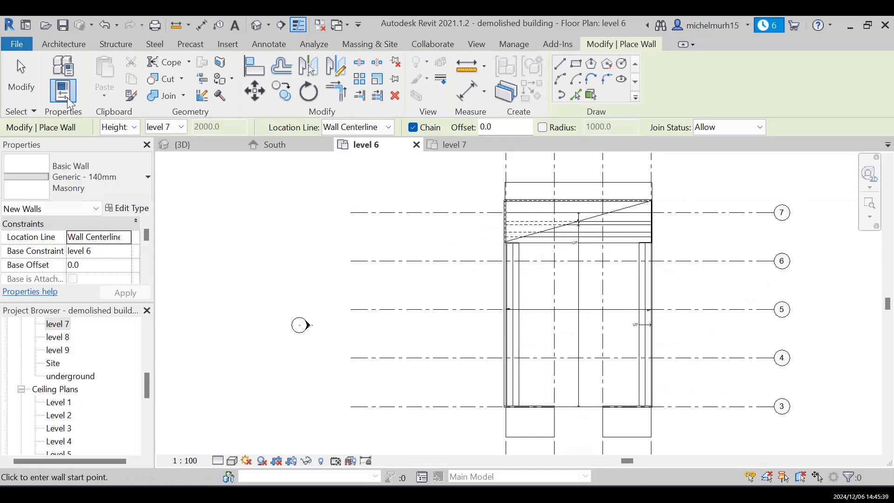
Step: Start a railing and duplicate its Glass Panel - Bottom Fill type as "duplicated Glass Panel - Bottom Fill 2"
{"action": "left_click", "coordinate": [63, 43]}
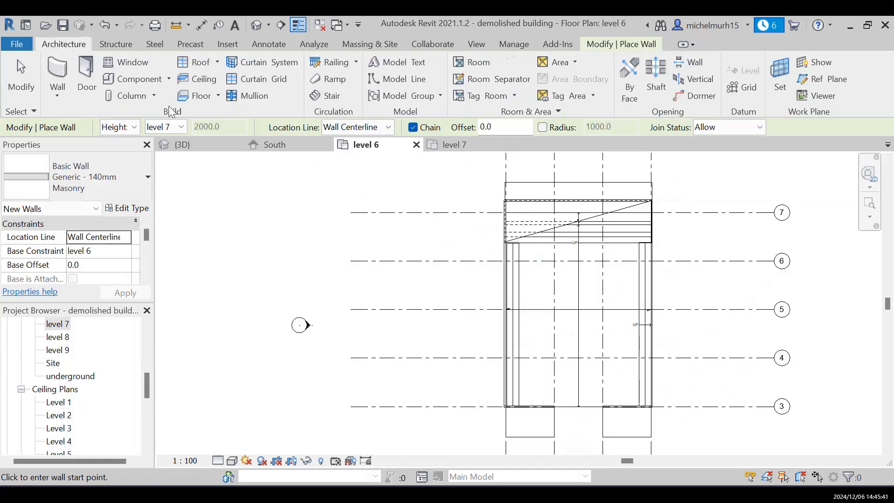
{"action": "left_click", "coordinate": [332, 68]}
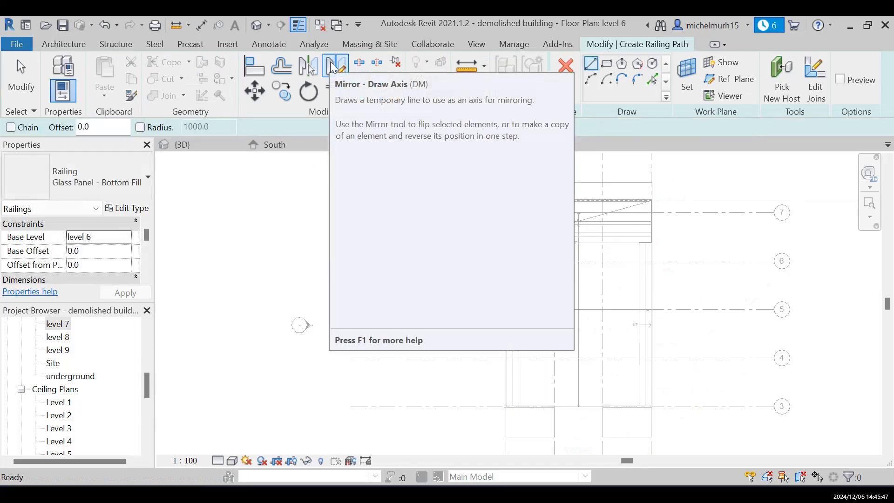
{"action": "left_click", "coordinate": [129, 209]}
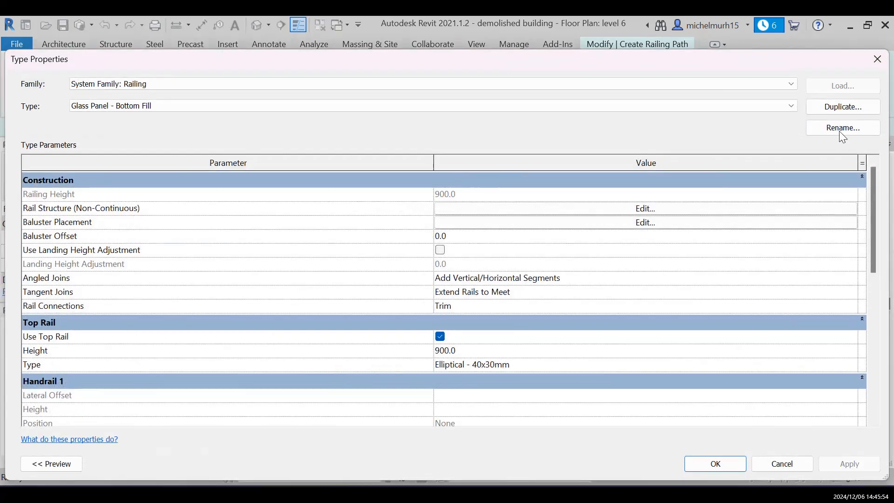
{"action": "left_click", "coordinate": [837, 107]}
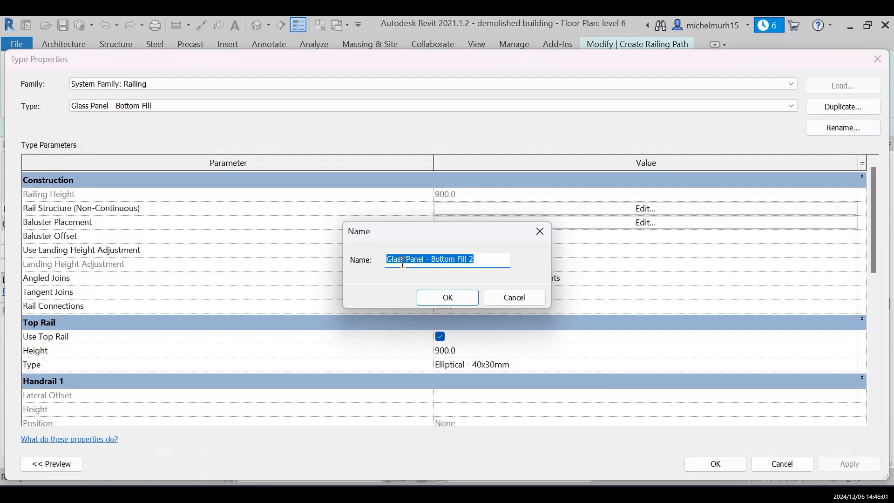
{"action": "left_click", "coordinate": [388, 260]}
{"action": "type", "text": "duplic"}
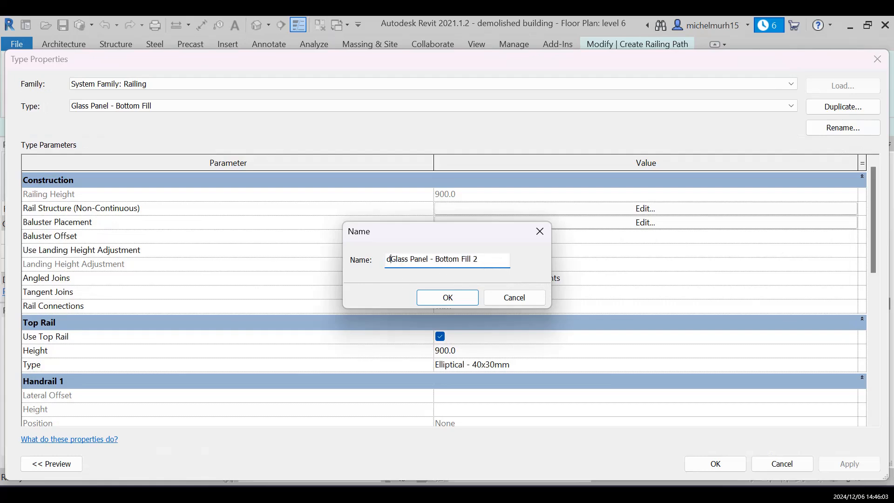
{"action": "type", "text": "a"}
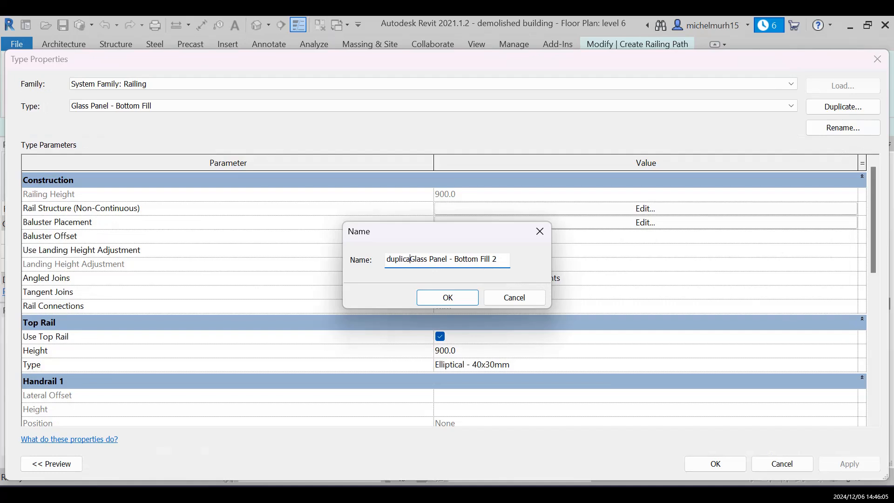
{"action": "type", "text": "t"}
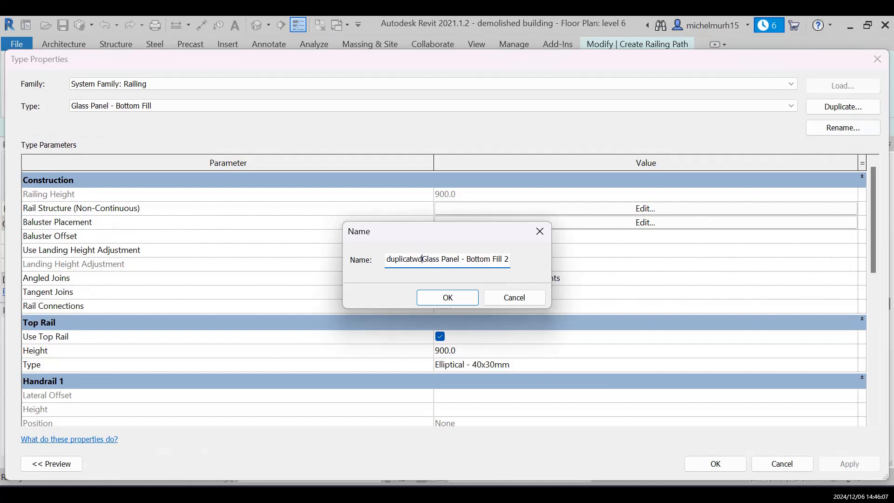
{"action": "type", "text": "ed"}
{"action": "left_click", "coordinate": [457, 302]}
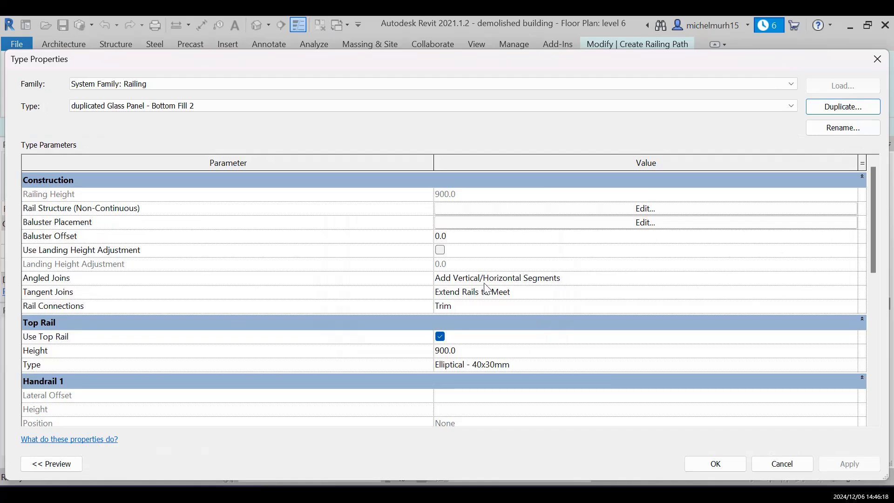
Step: Set the duplicated glass railing type's top rail height to 2000 mm and accept the type properties
{"action": "scroll", "coordinate": [447, 296], "scroll_direction": "down", "scroll_amount": 5}
{"action": "scroll", "coordinate": [447, 296], "scroll_direction": "up", "scroll_amount": 5}
{"action": "left_click", "coordinate": [445, 355]}
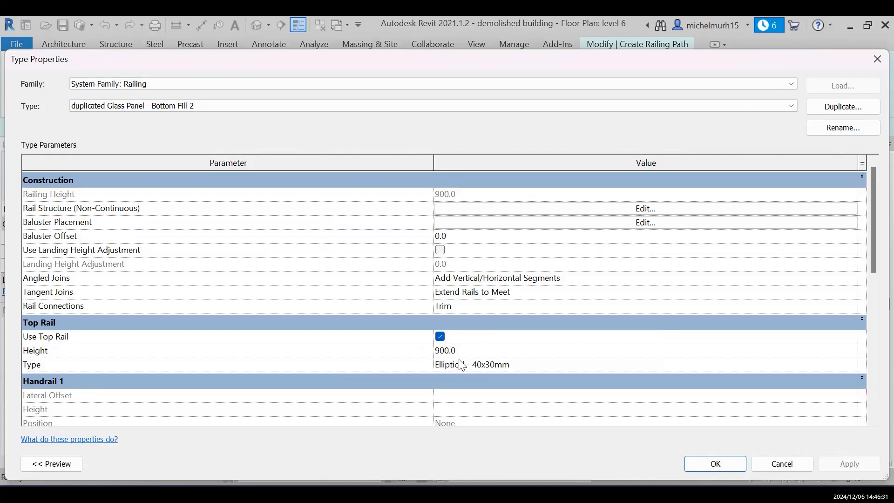
{"action": "key", "text": "BackSpace"}
{"action": "type", "text": "20"}
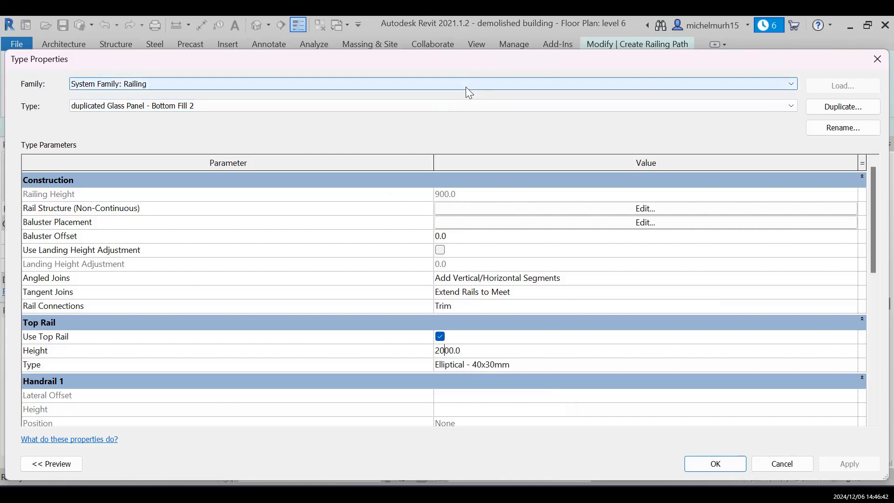
{"action": "left_click", "coordinate": [503, 109]}
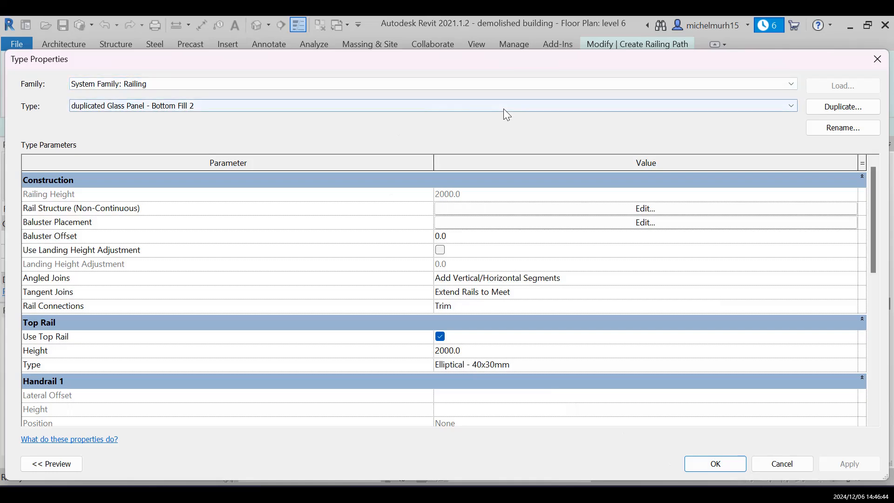
{"action": "left_click", "coordinate": [504, 109]}
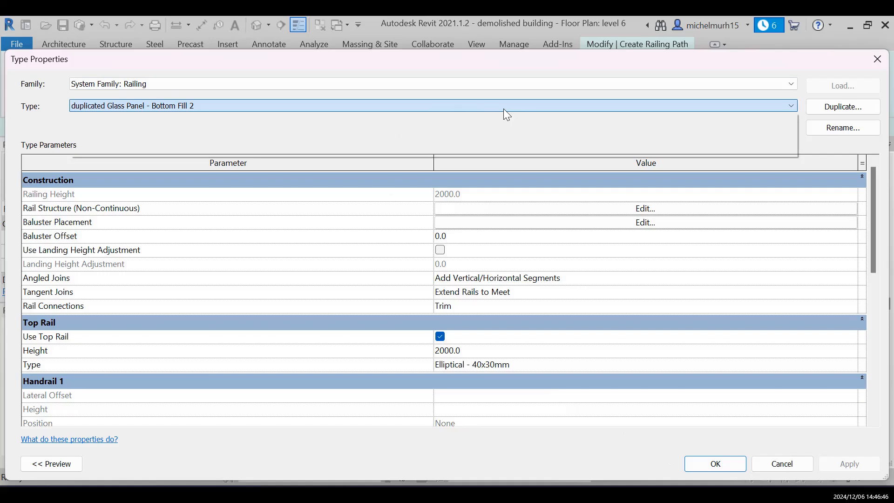
{"action": "left_click", "coordinate": [504, 108]}
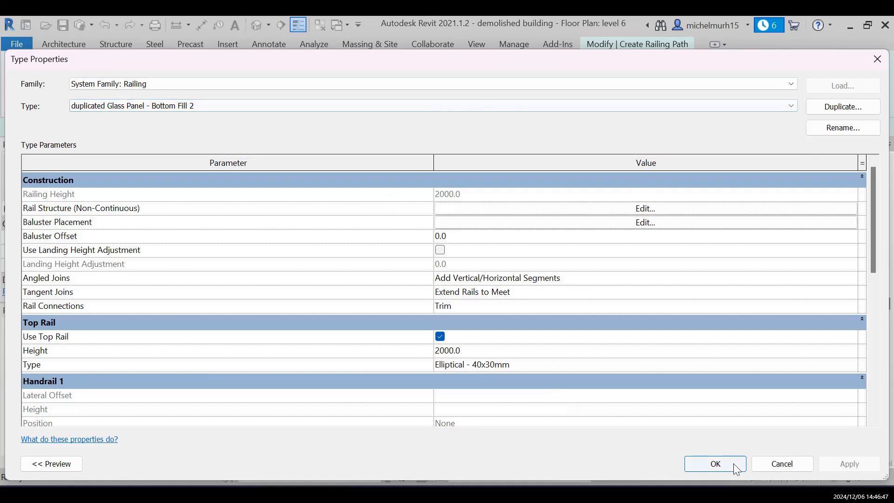
{"action": "left_click", "coordinate": [717, 464]}
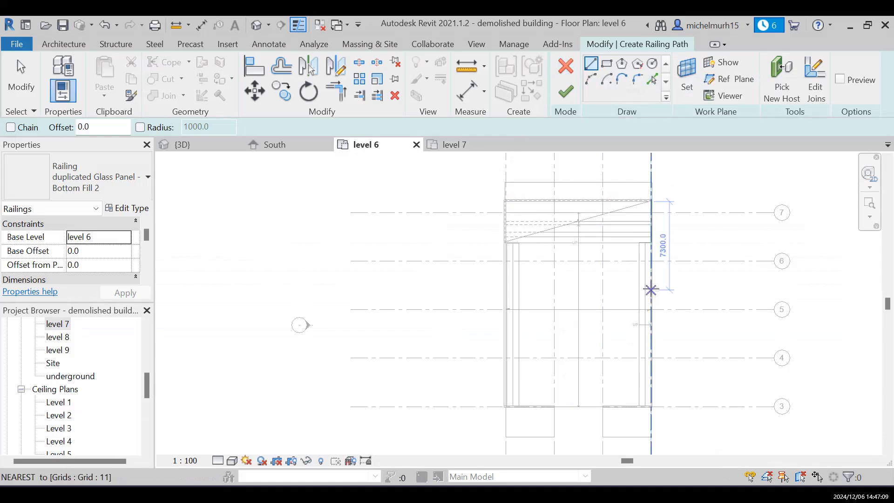
Step: Create a railing based on level 7 with a 17000 mm path along the grid 11 wall, from its stair corner to grid 3
{"action": "left_click", "coordinate": [651, 201]}
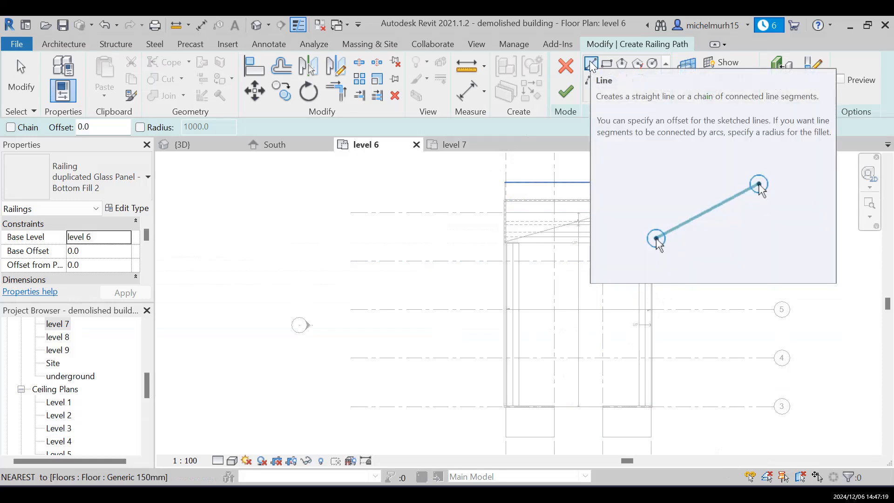
{"action": "left_click", "coordinate": [590, 62]}
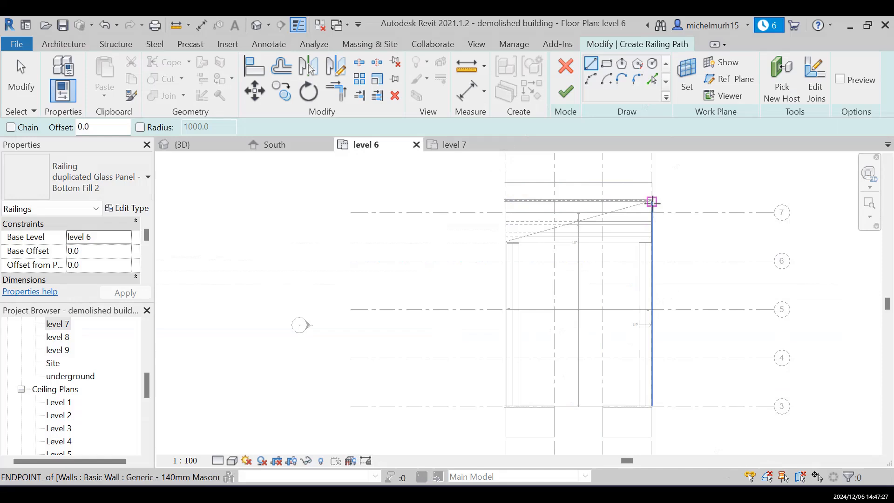
{"action": "left_click", "coordinate": [124, 236]}
{"action": "left_click", "coordinate": [124, 237]}
{"action": "left_click", "coordinate": [95, 286]}
{"action": "left_click", "coordinate": [652, 200]}
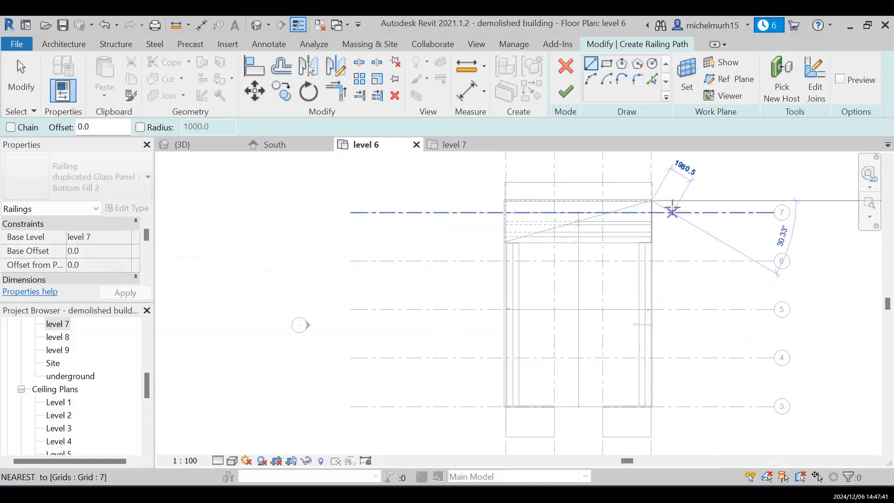
{"action": "left_click", "coordinate": [652, 407]}
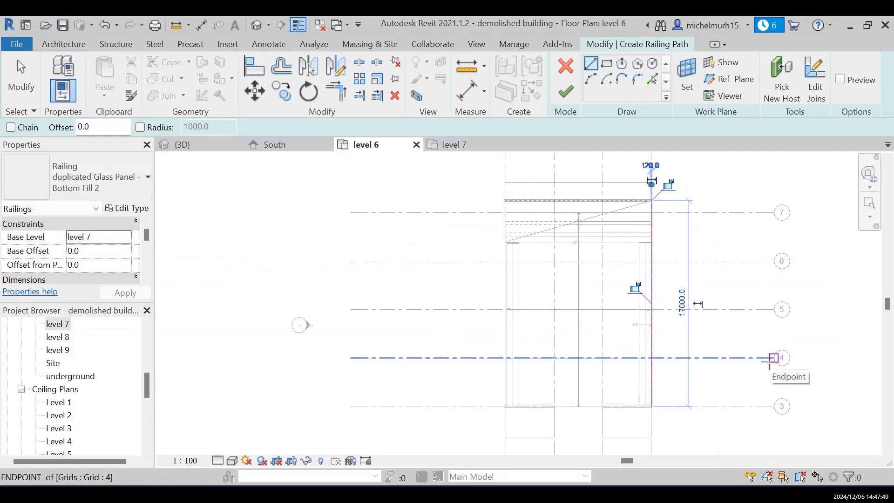
{"action": "left_click", "coordinate": [568, 94]}
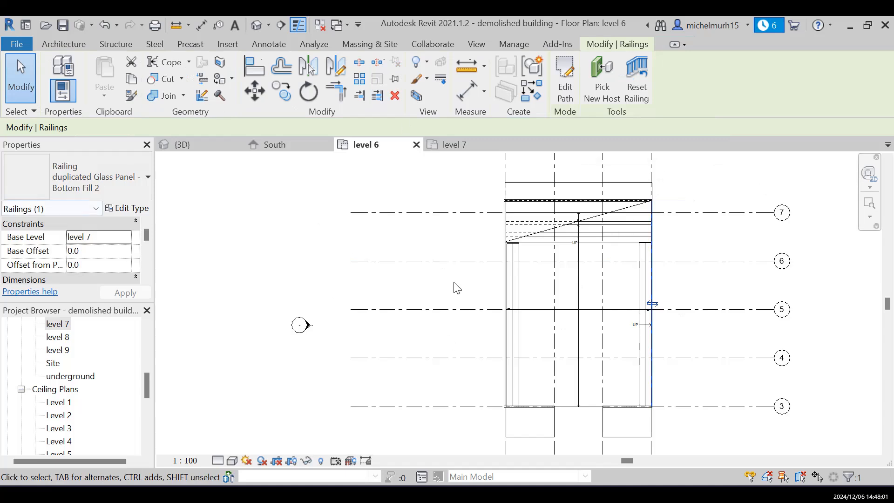
Step: Start another railing and sketch its 17140 mm path along the opposite floor edge, from the wide stair's outer corner to grid 3
{"action": "left_click", "coordinate": [65, 44]}
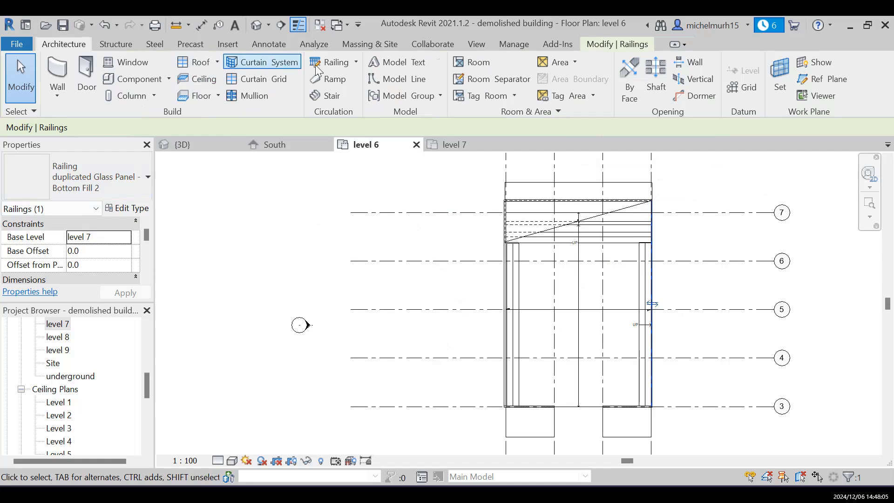
{"action": "left_click", "coordinate": [331, 61]}
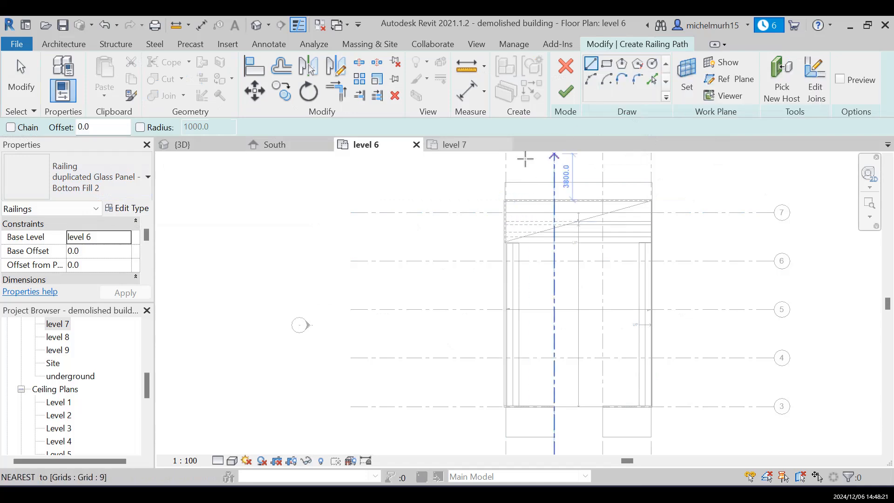
{"action": "left_click", "coordinate": [504, 199]}
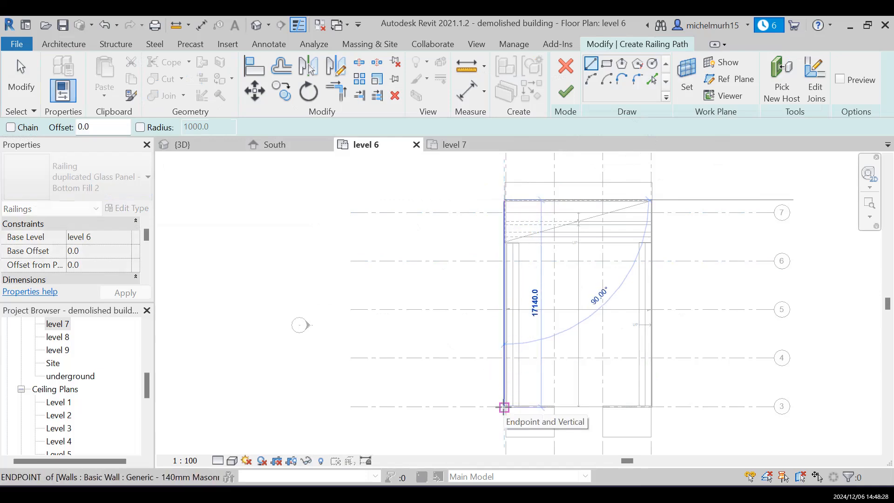
{"action": "scroll", "coordinate": [504, 403], "scroll_direction": "up", "scroll_amount": 3}
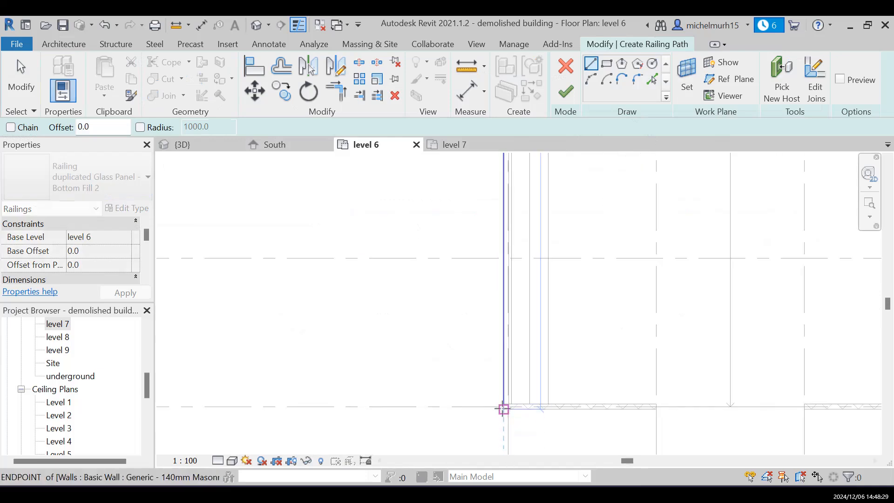
{"action": "left_click", "coordinate": [504, 409]}
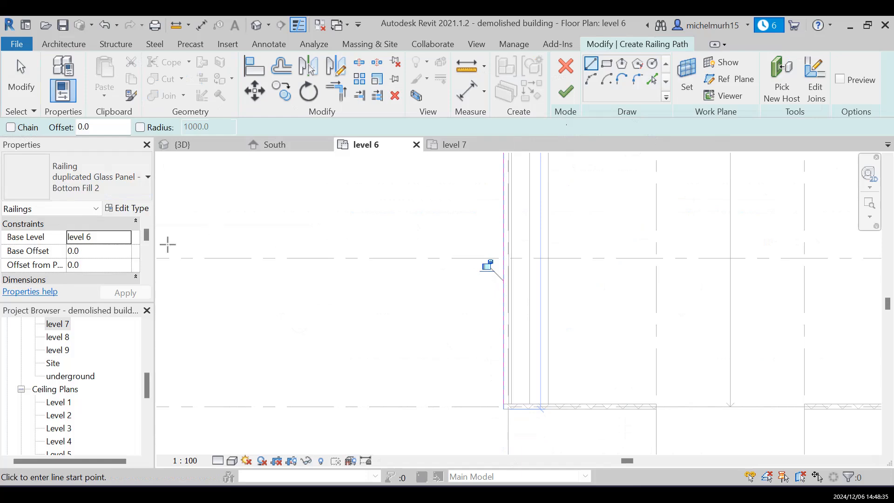
Step: Set the sketched railing's base level to level 7 and finish the railing
{"action": "left_click", "coordinate": [125, 238]}
{"action": "left_click", "coordinate": [97, 309]}
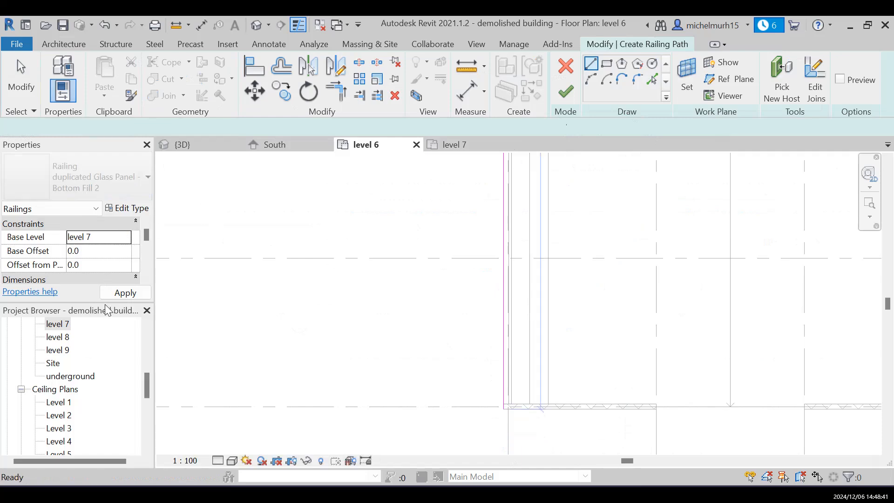
{"action": "left_click", "coordinate": [117, 295]}
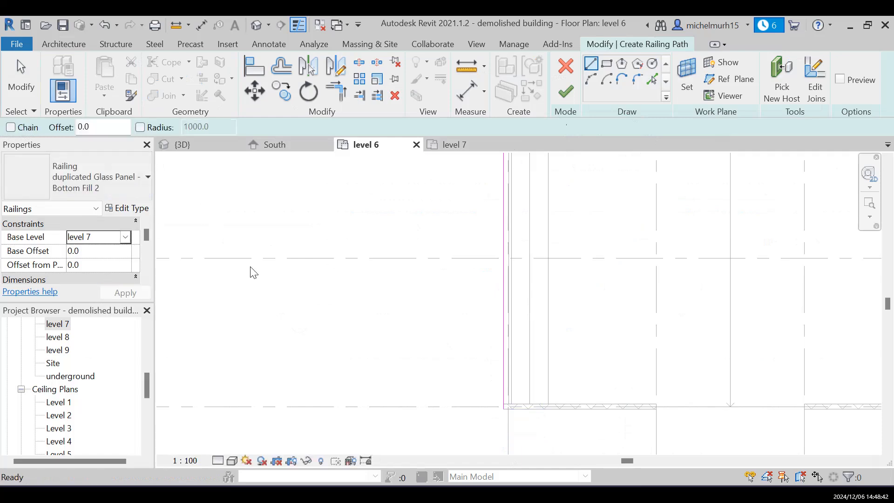
{"action": "left_click", "coordinate": [576, 94]}
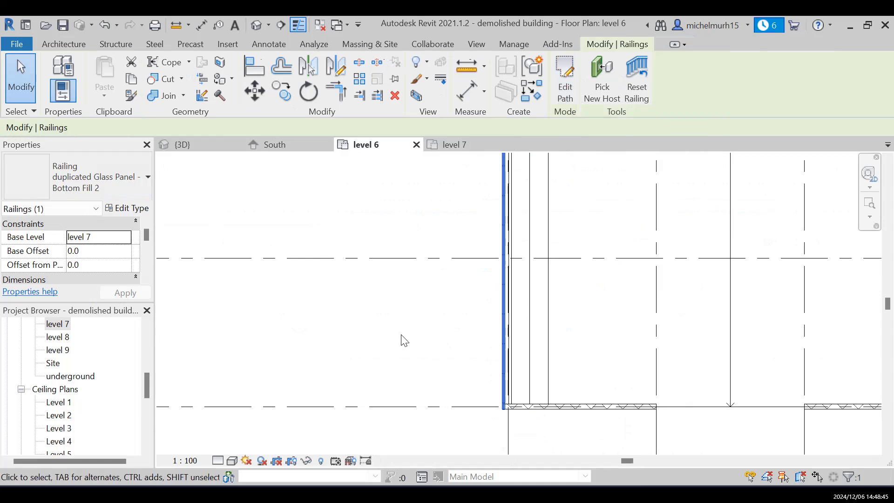
Step: Inspect the new roof railings in the 3D view and look through the types available for the near-side glass railing
{"action": "left_click", "coordinate": [196, 146]}
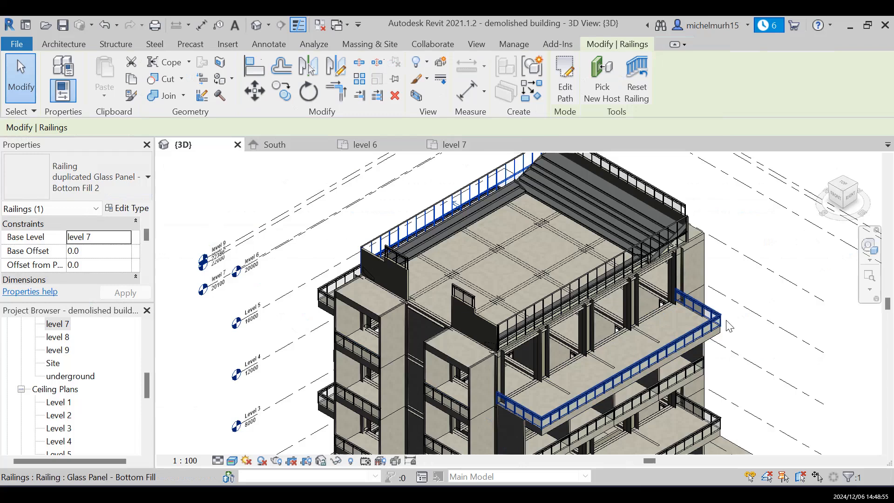
{"action": "left_click", "coordinate": [730, 259]}
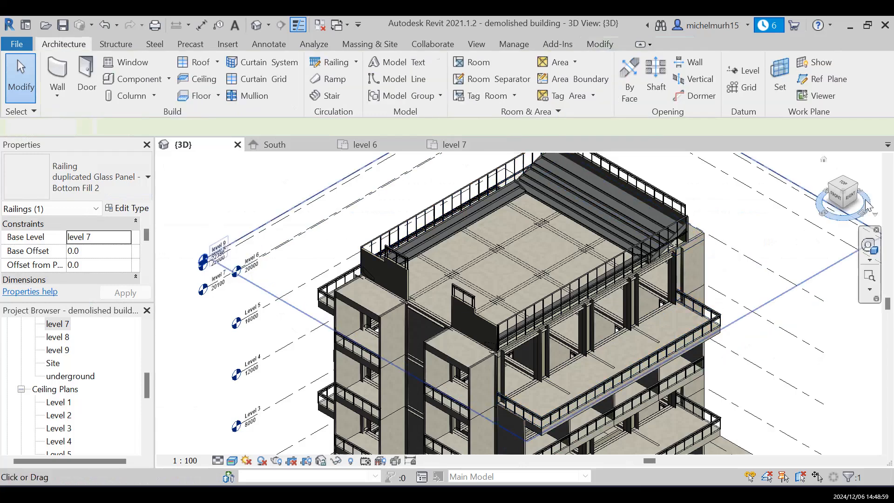
{"action": "left_click", "coordinate": [887, 160]}
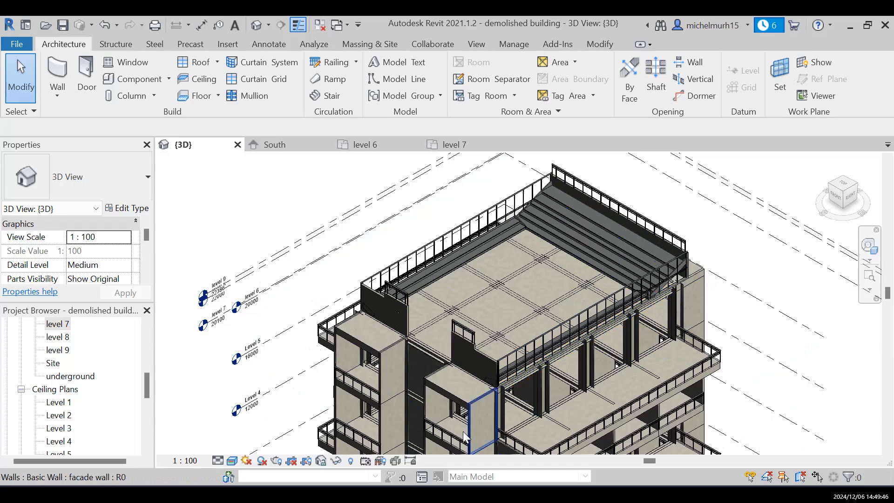
{"action": "left_click", "coordinate": [520, 350]}
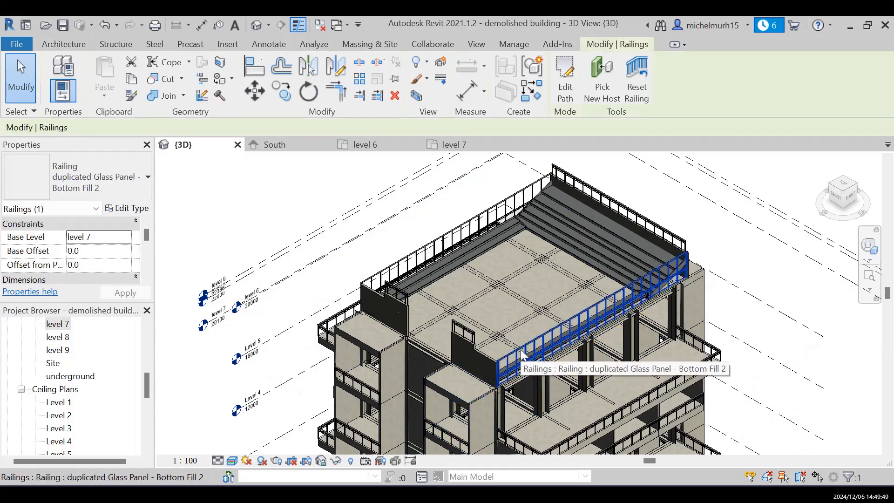
{"action": "left_click", "coordinate": [137, 179]}
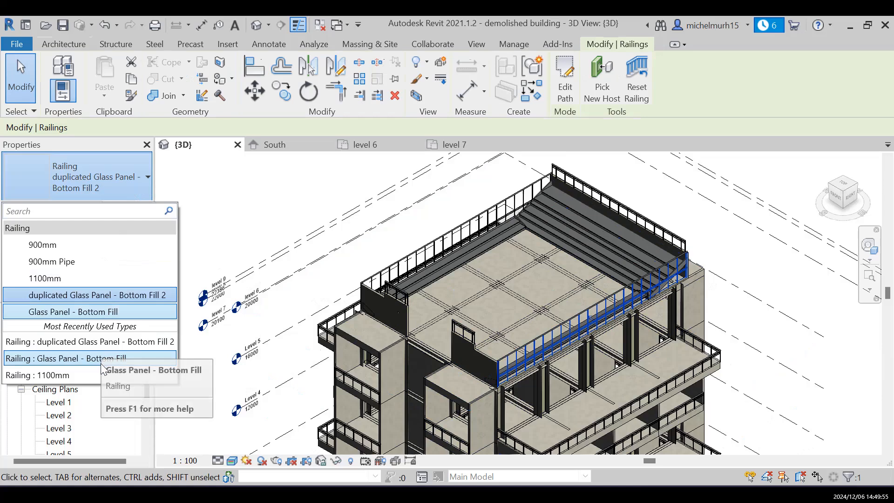
{"action": "left_click", "coordinate": [255, 183]}
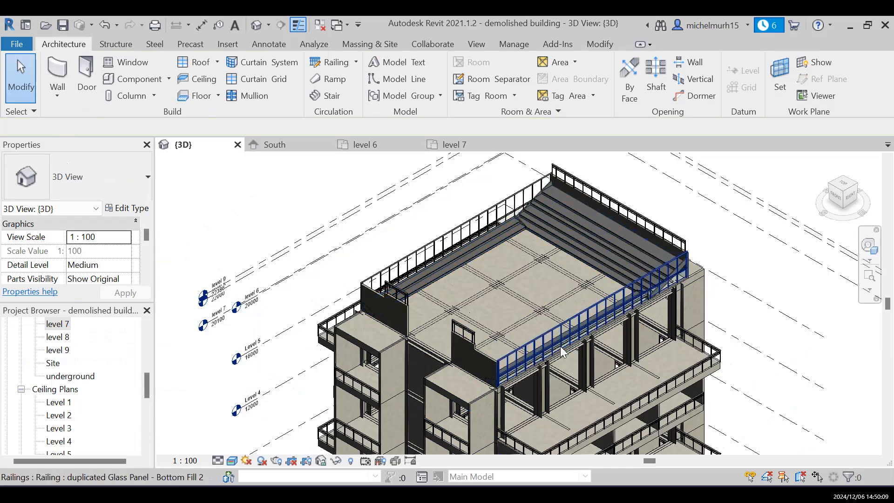
Step: Examine the near-side glass railing up close, including where it meets the narrow stair and the end masonry wall
{"action": "scroll", "coordinate": [562, 352], "scroll_direction": "up", "scroll_amount": 6}
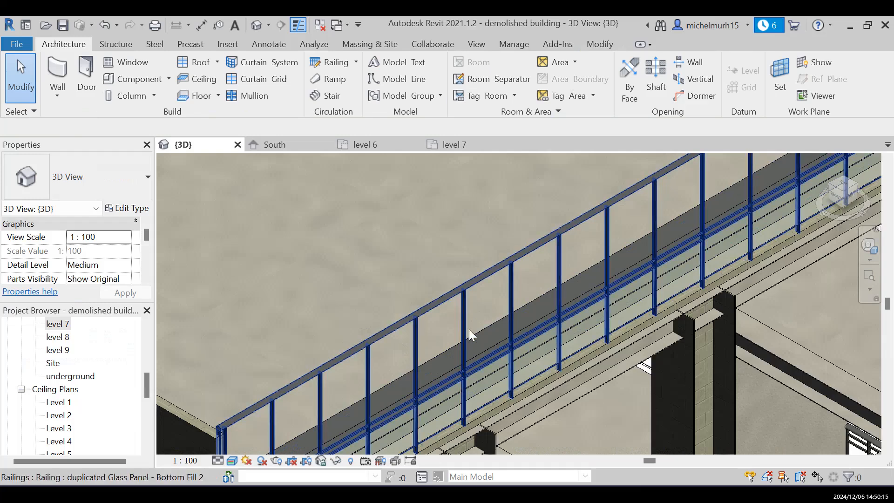
{"action": "scroll", "coordinate": [469, 329], "scroll_direction": "down", "scroll_amount": 2}
{"action": "scroll", "coordinate": [497, 320], "scroll_direction": "down", "scroll_amount": 3}
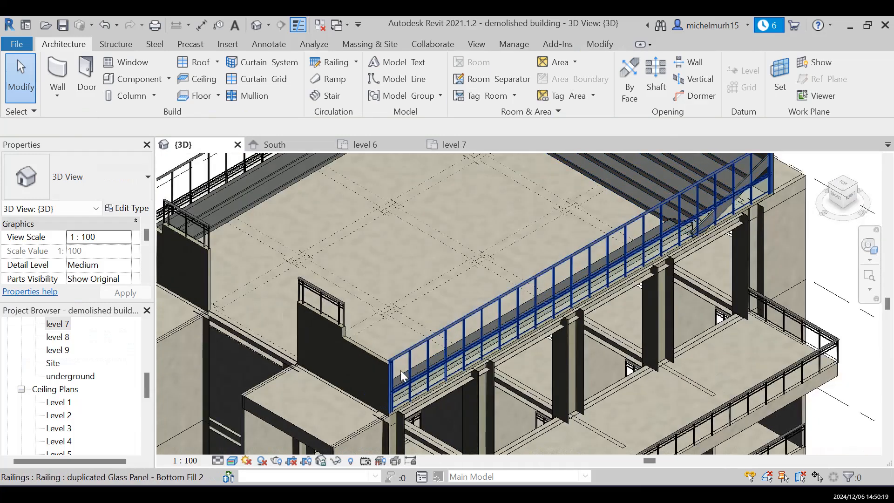
{"action": "scroll", "coordinate": [400, 370], "scroll_direction": "up", "scroll_amount": 4}
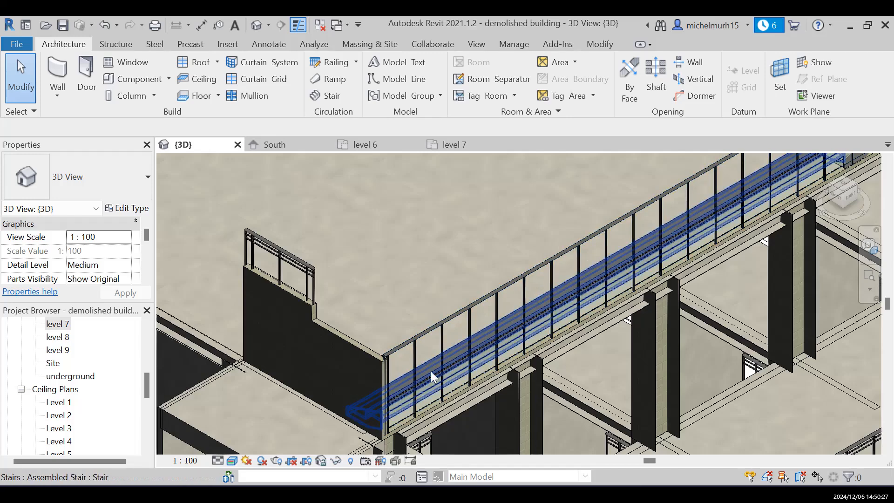
{"action": "scroll", "coordinate": [417, 365], "scroll_direction": "down", "scroll_amount": 2}
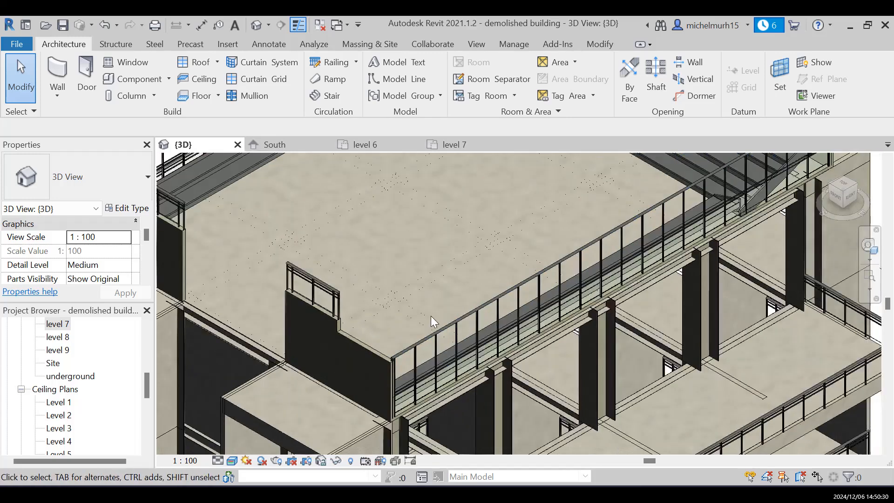
{"action": "scroll", "coordinate": [431, 316], "scroll_direction": "down", "scroll_amount": 3}
{"action": "scroll", "coordinate": [466, 362], "scroll_direction": "down", "scroll_amount": 1}
{"action": "scroll", "coordinate": [466, 362], "scroll_direction": "up", "scroll_amount": 1}
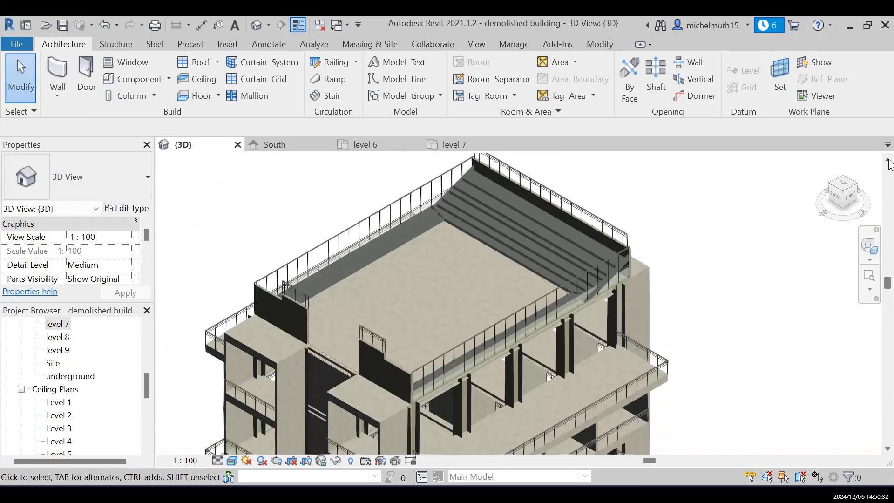